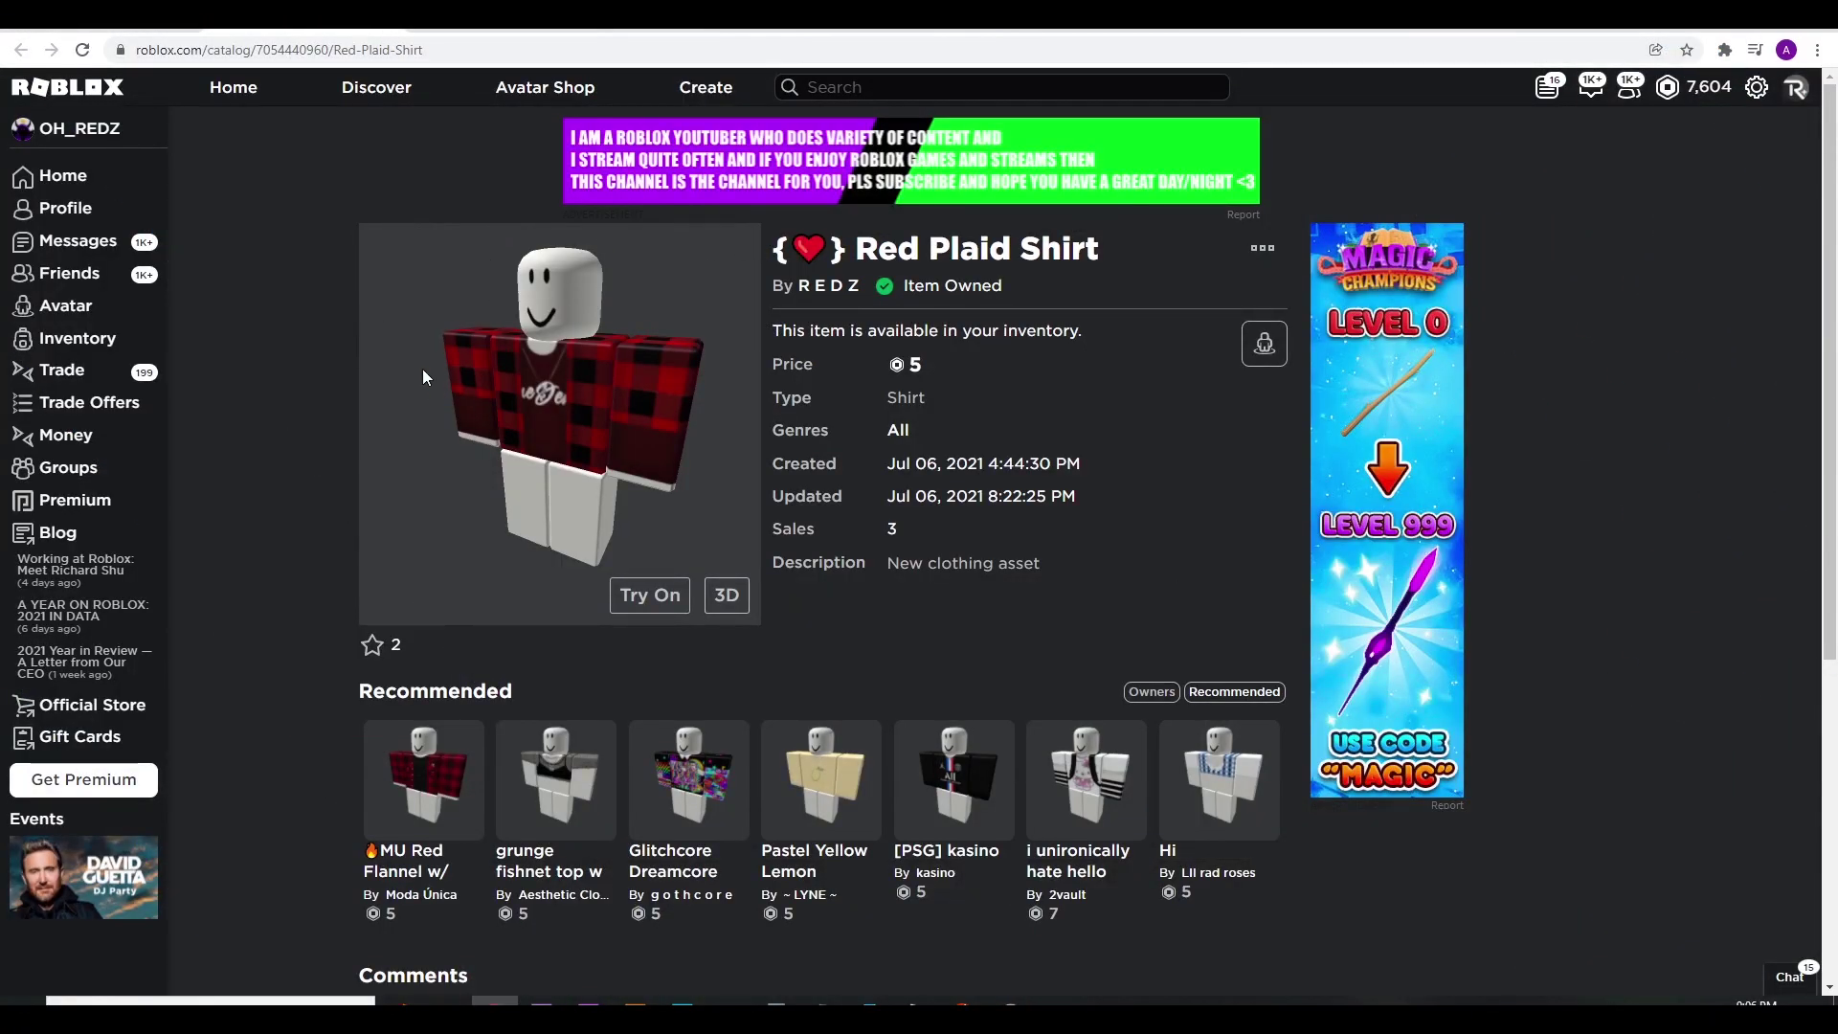
- Try the Red Plaid Shirt on your avatar and view the preview in 3D
{"action": "left_click", "coordinate": [673, 595]}
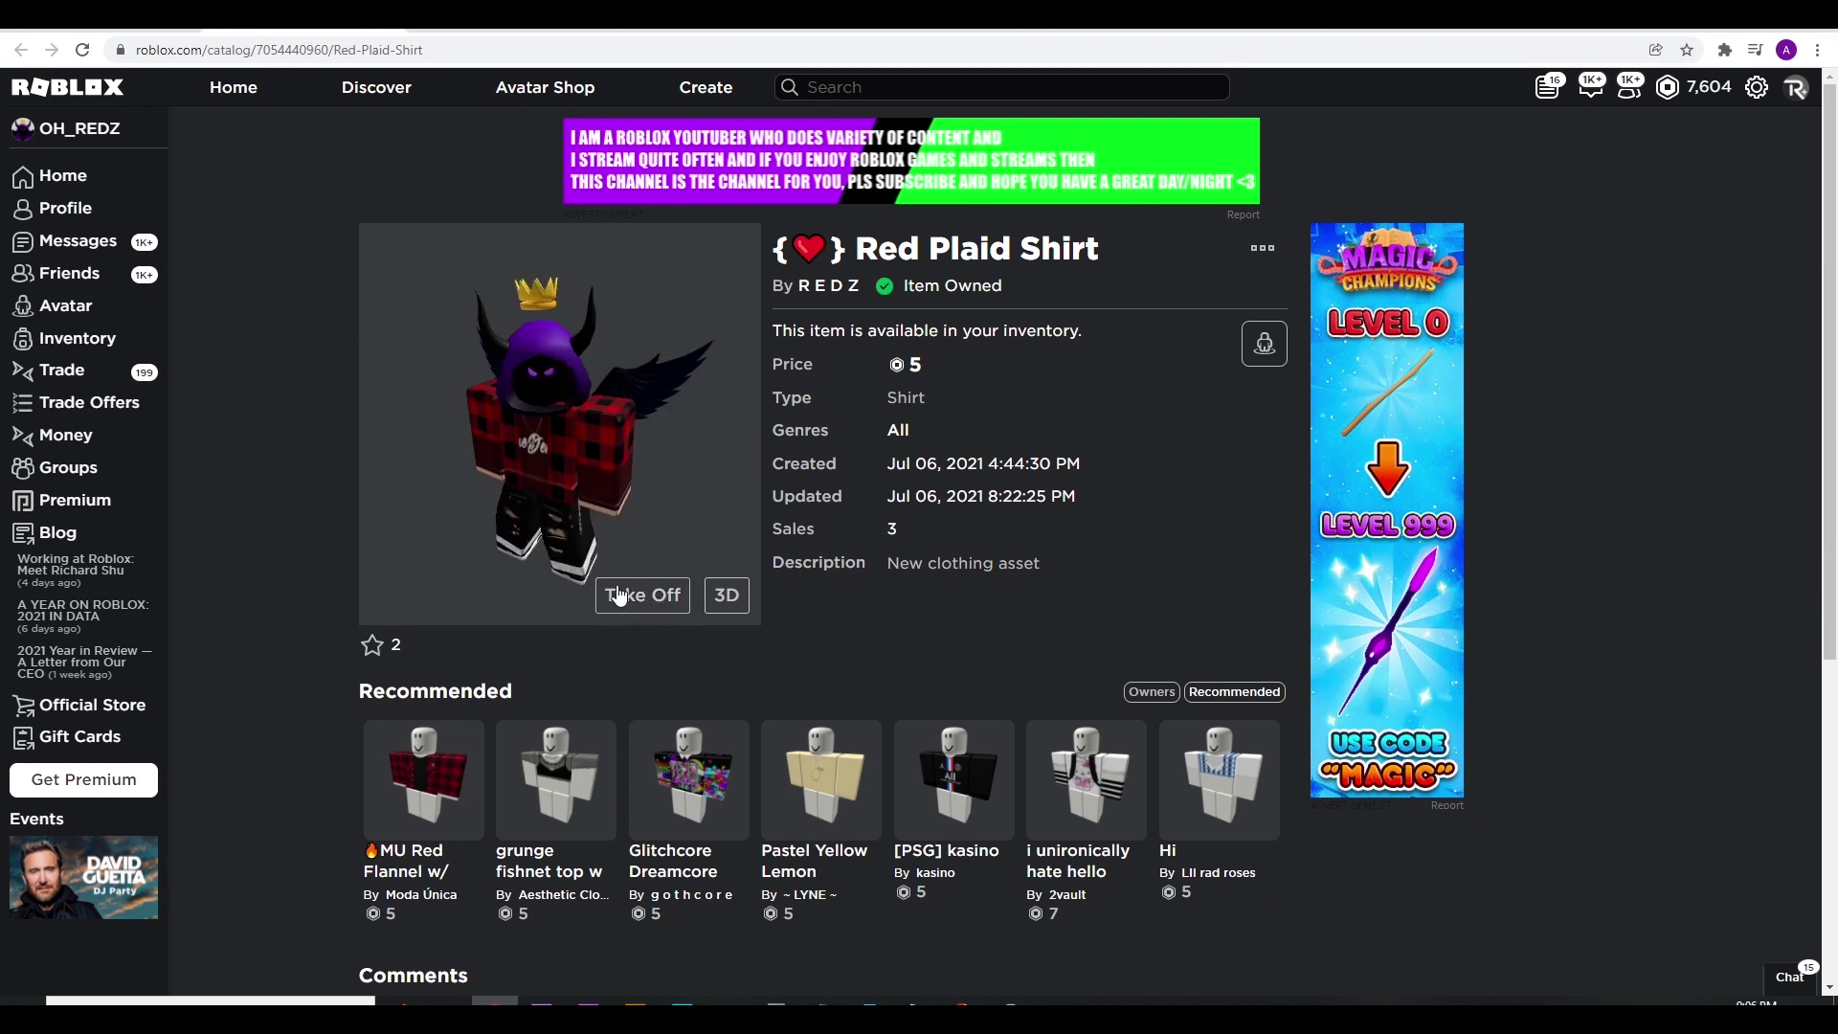
{"action": "left_click", "coordinate": [726, 594]}
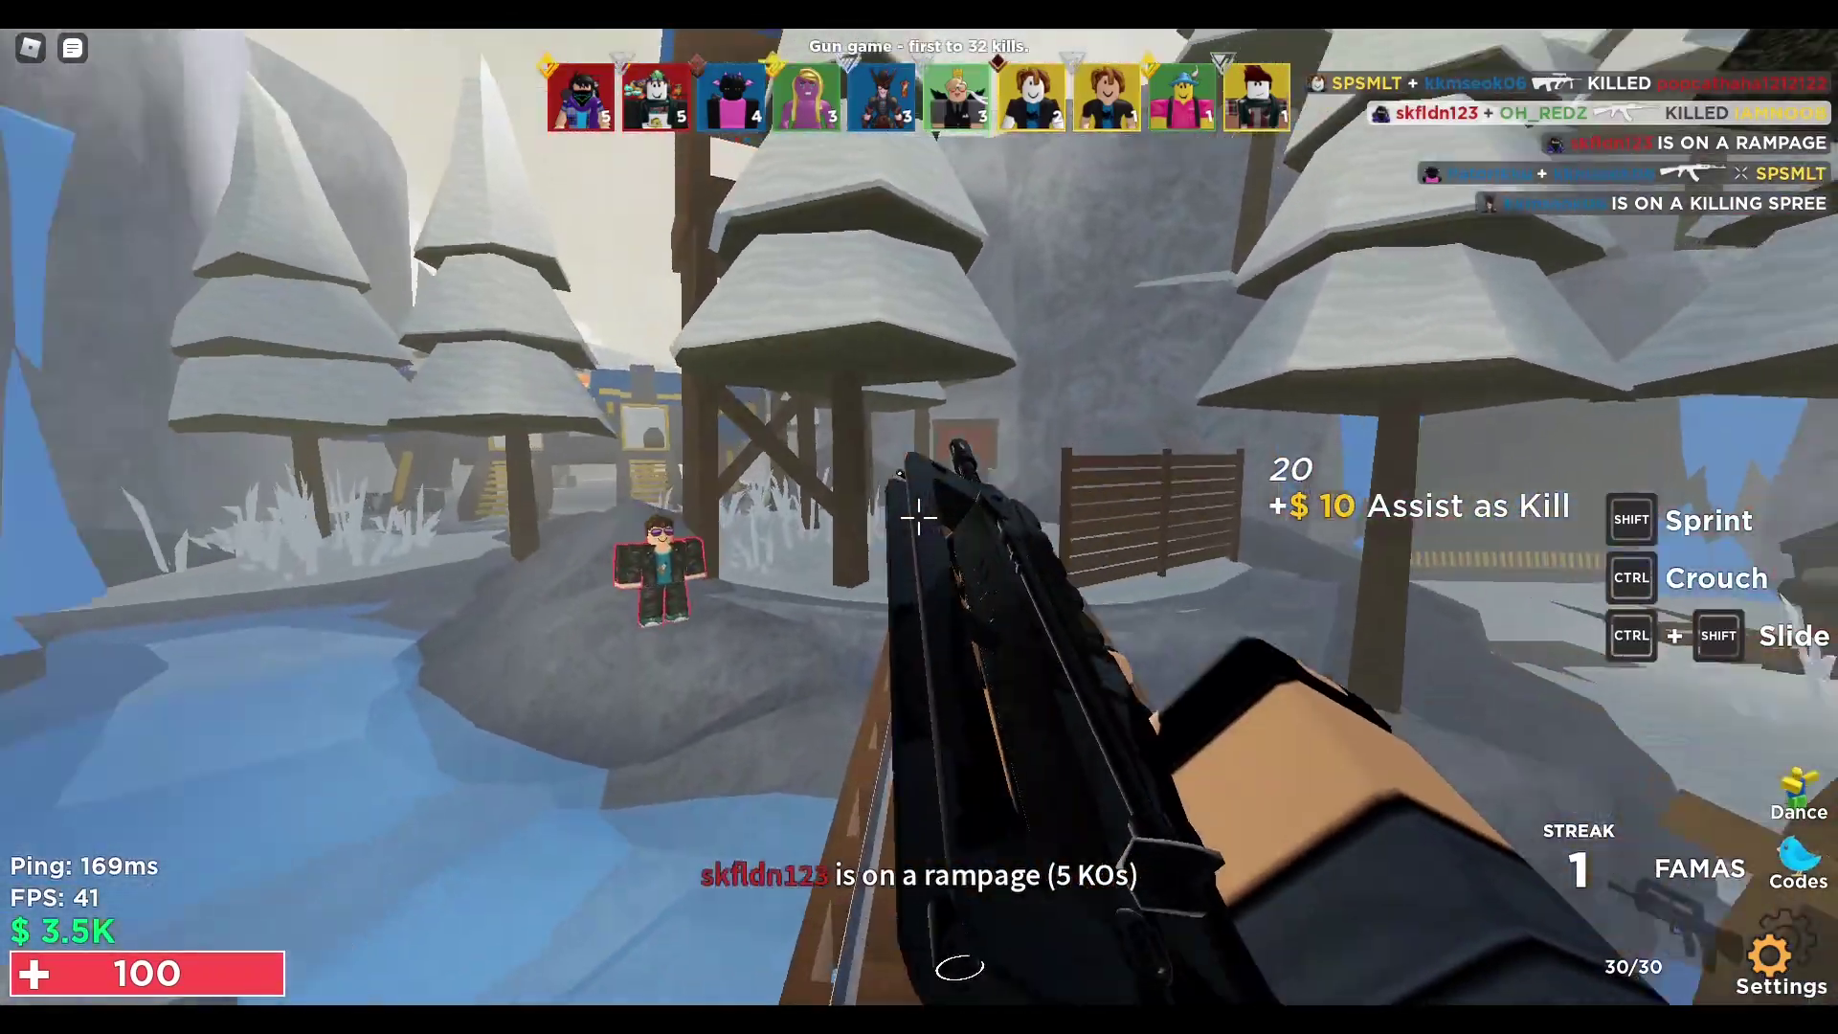
- Shoot enemies while moving forward, advancing the gun from the FAMAS through the AK-47 to the Dragunov
{"action": "left_click", "coordinate": [918, 517]}
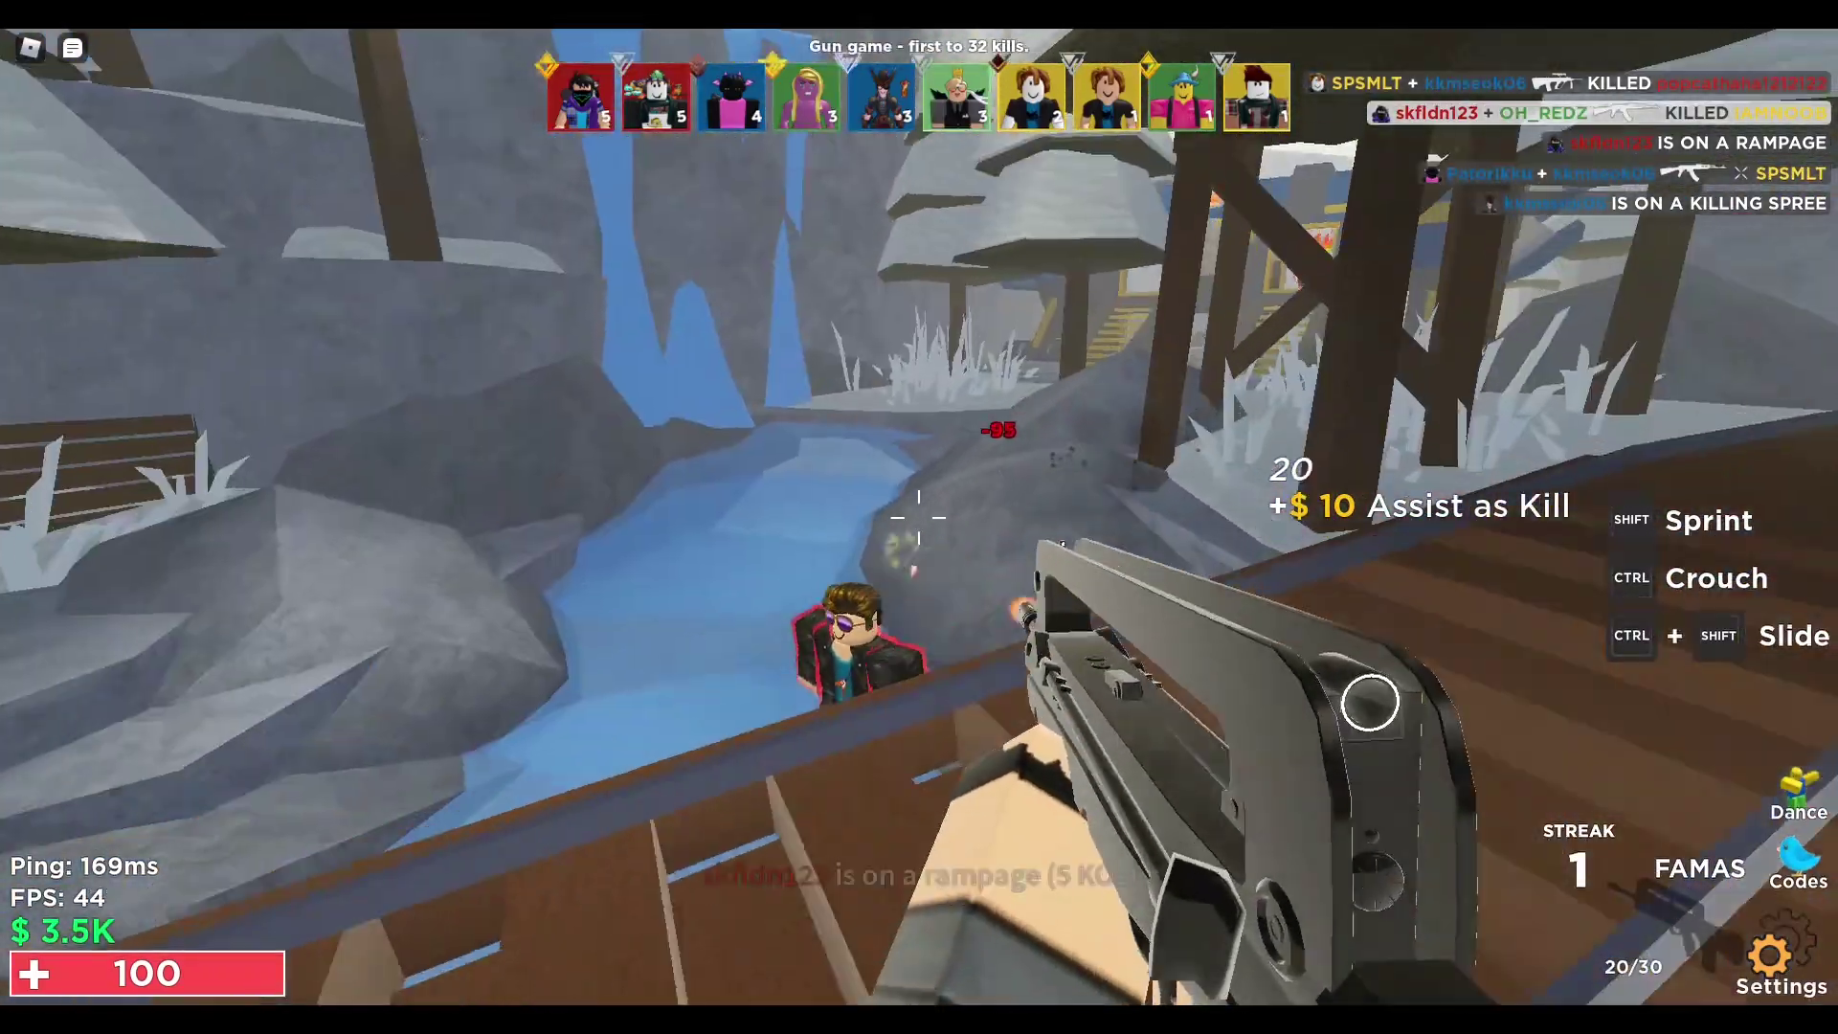
{"action": "left_click", "coordinate": [919, 517]}
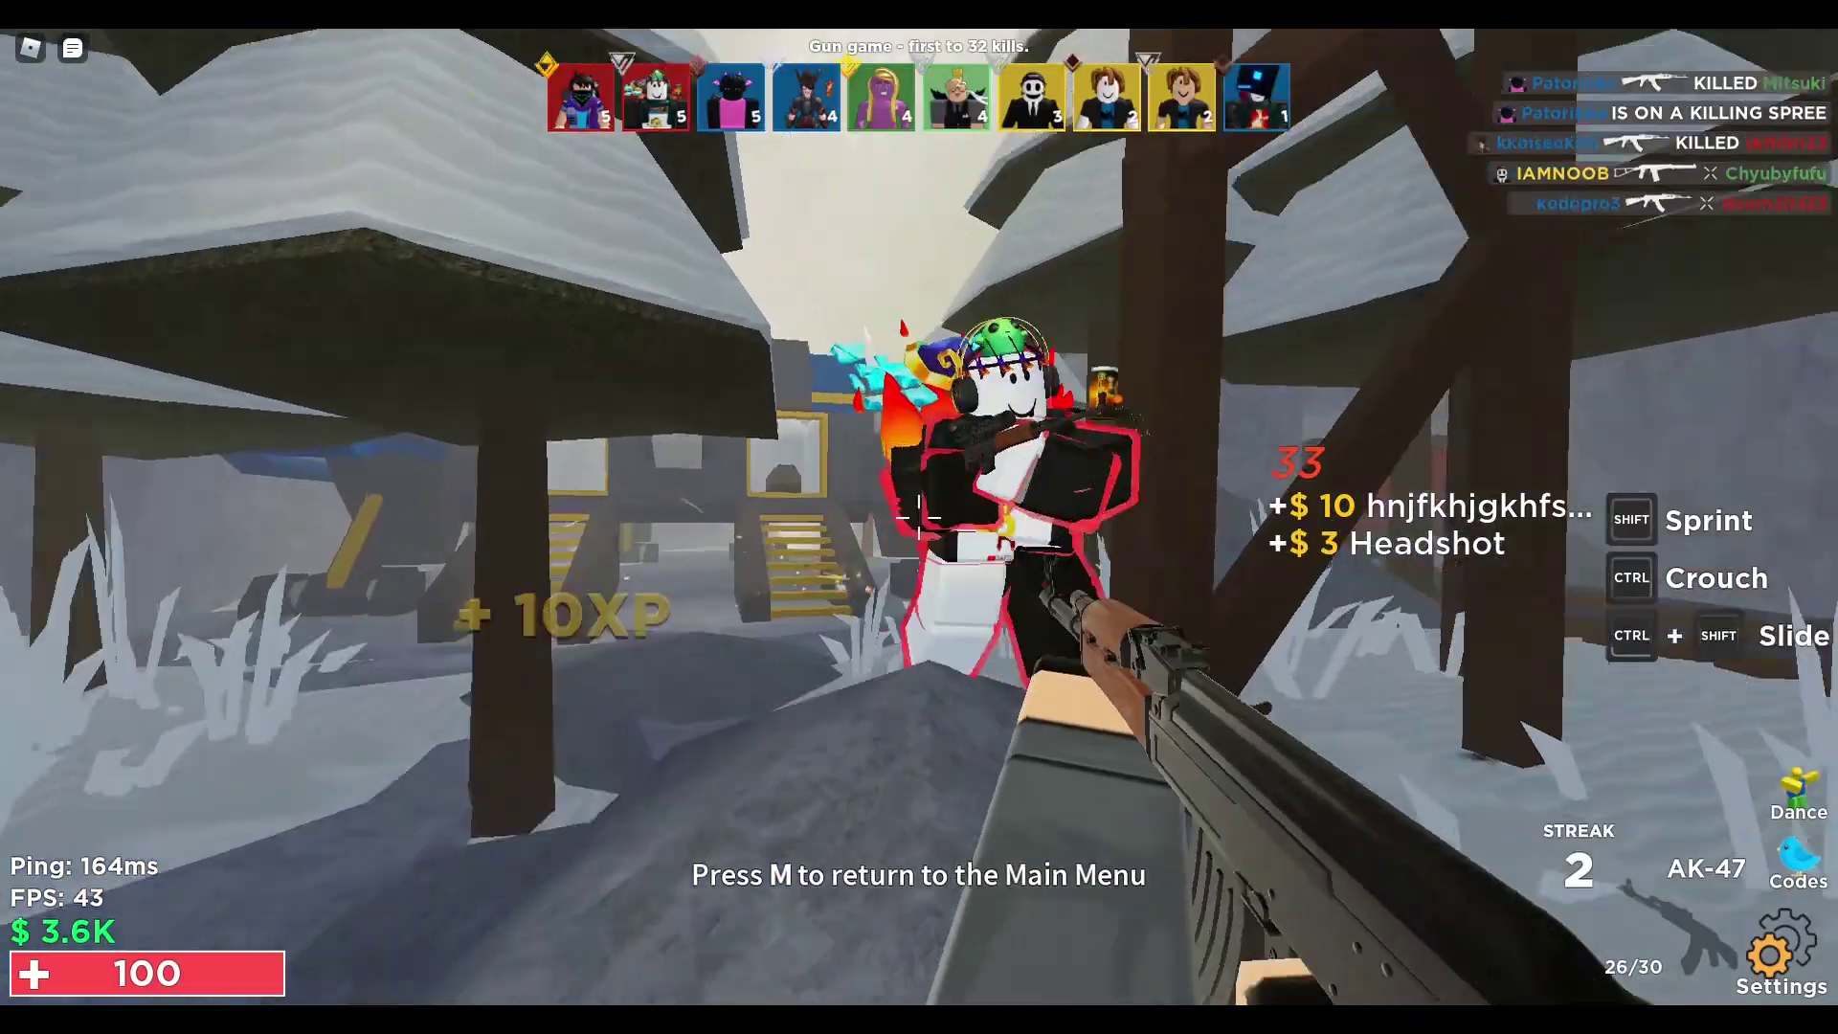
{"action": "left_click", "coordinate": [918, 517]}
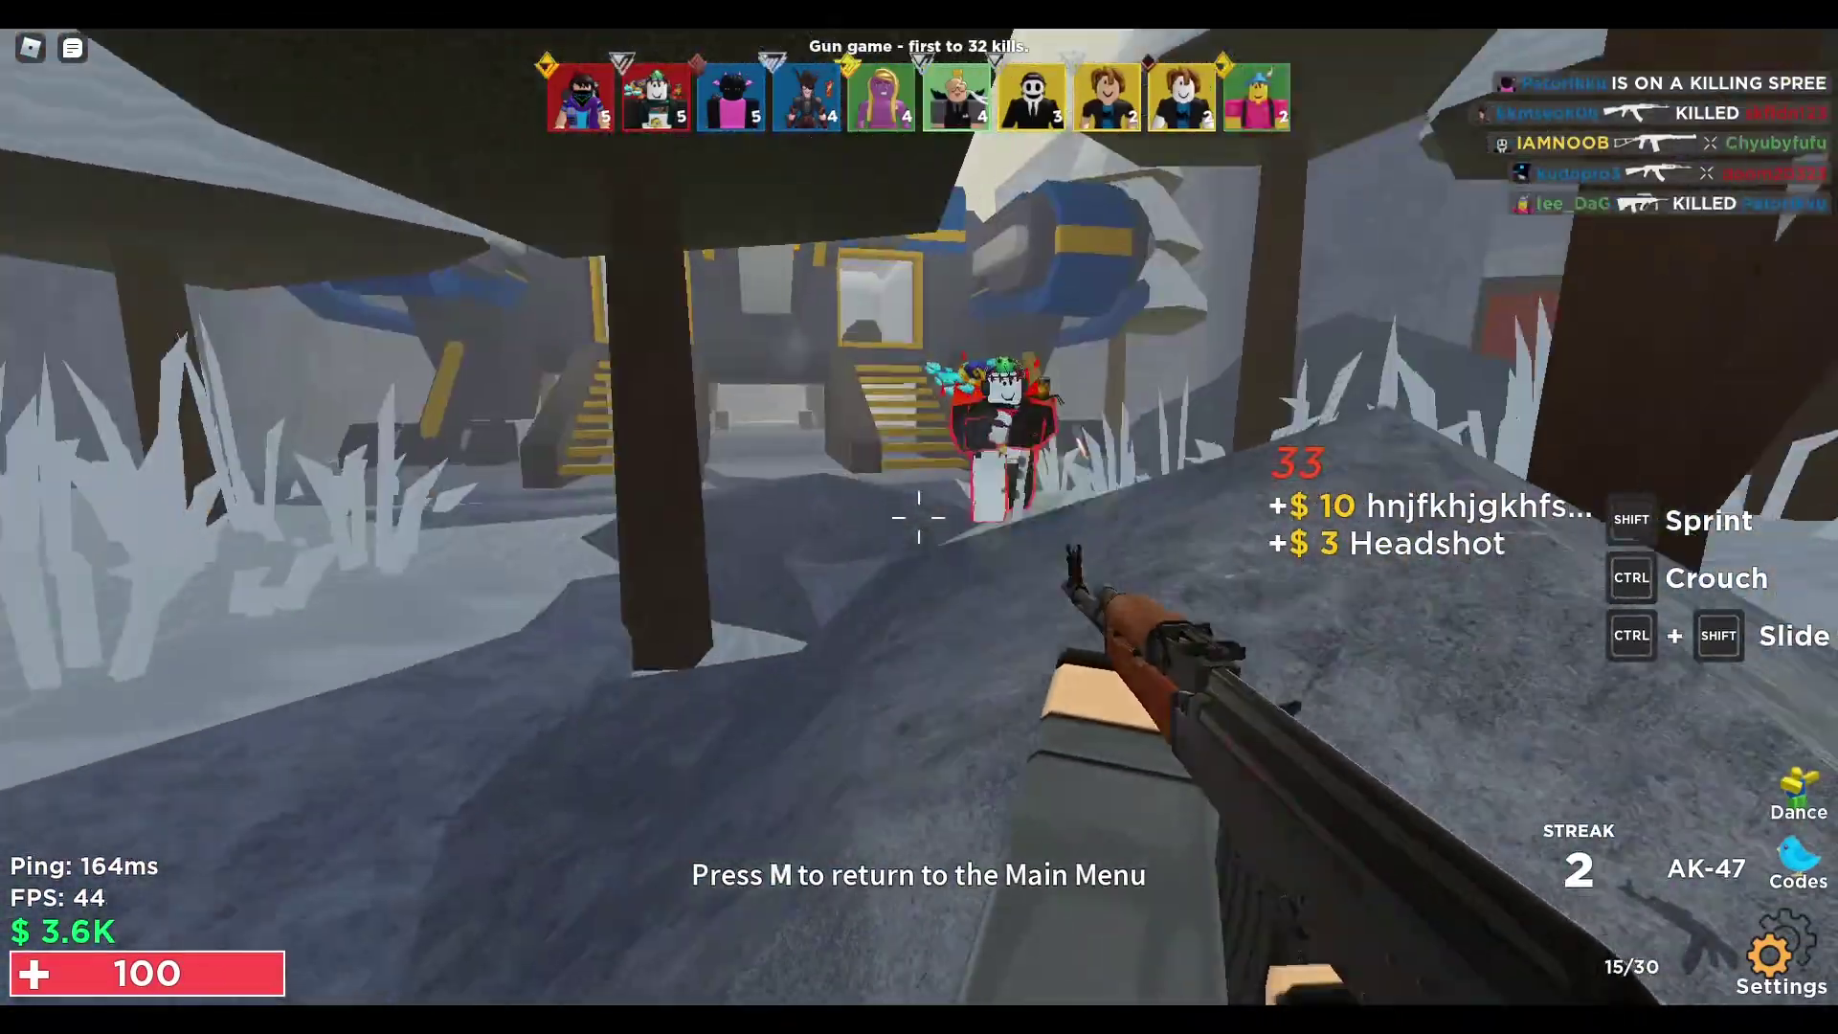
{"action": "left_click", "coordinate": [918, 517]}
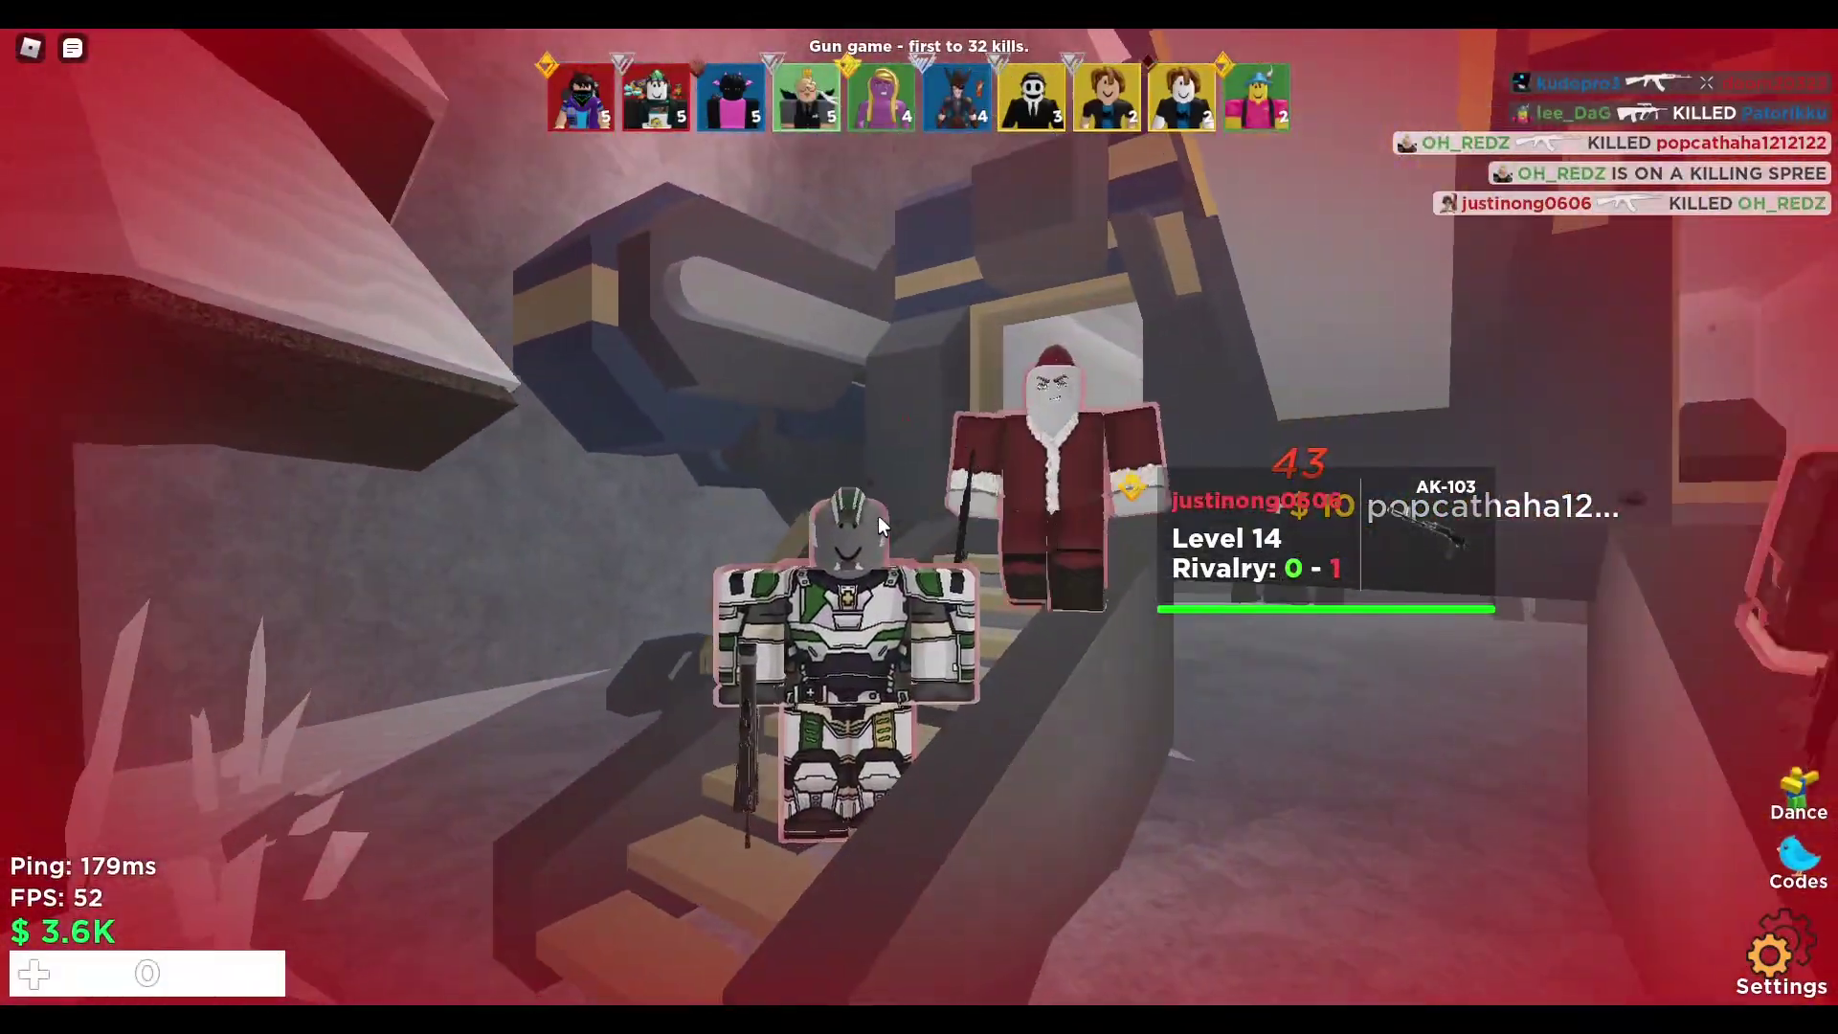
{"action": "key", "text": "w"}
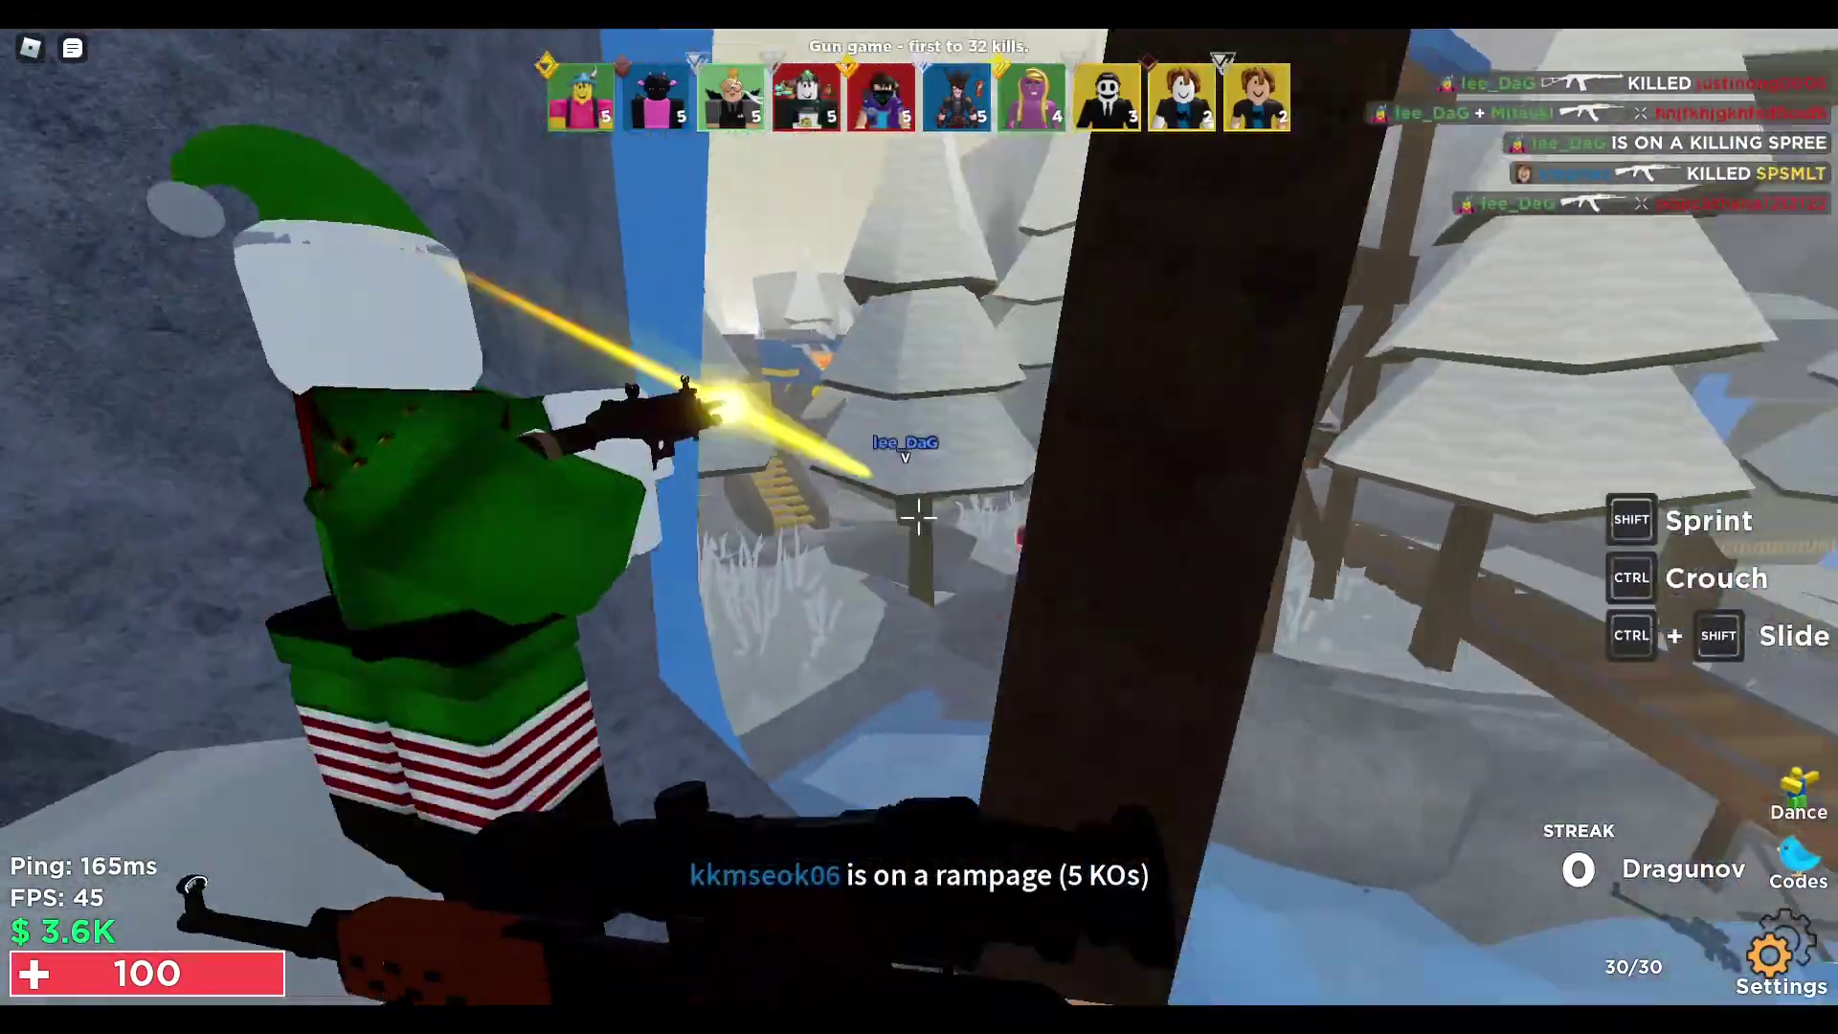
{"action": "left_click", "coordinate": [919, 517]}
{"action": "key", "text": "w"}
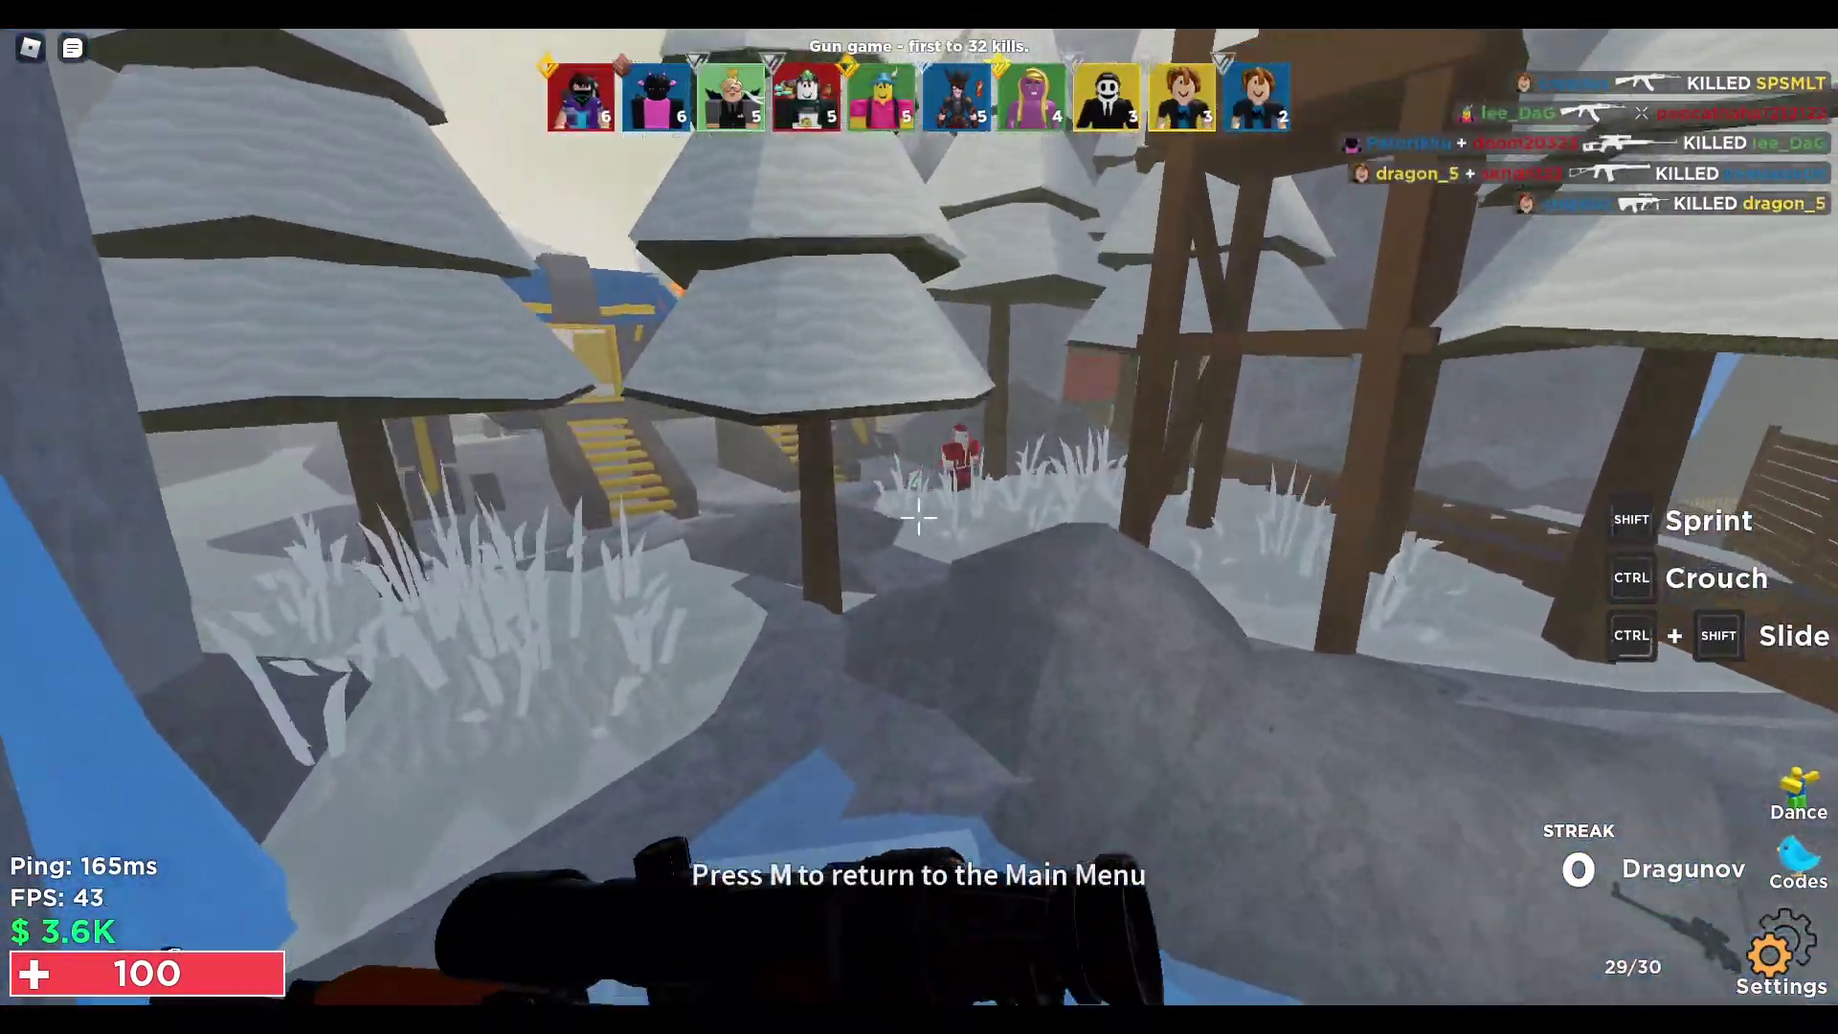
{"action": "left_click", "coordinate": [918, 517]}
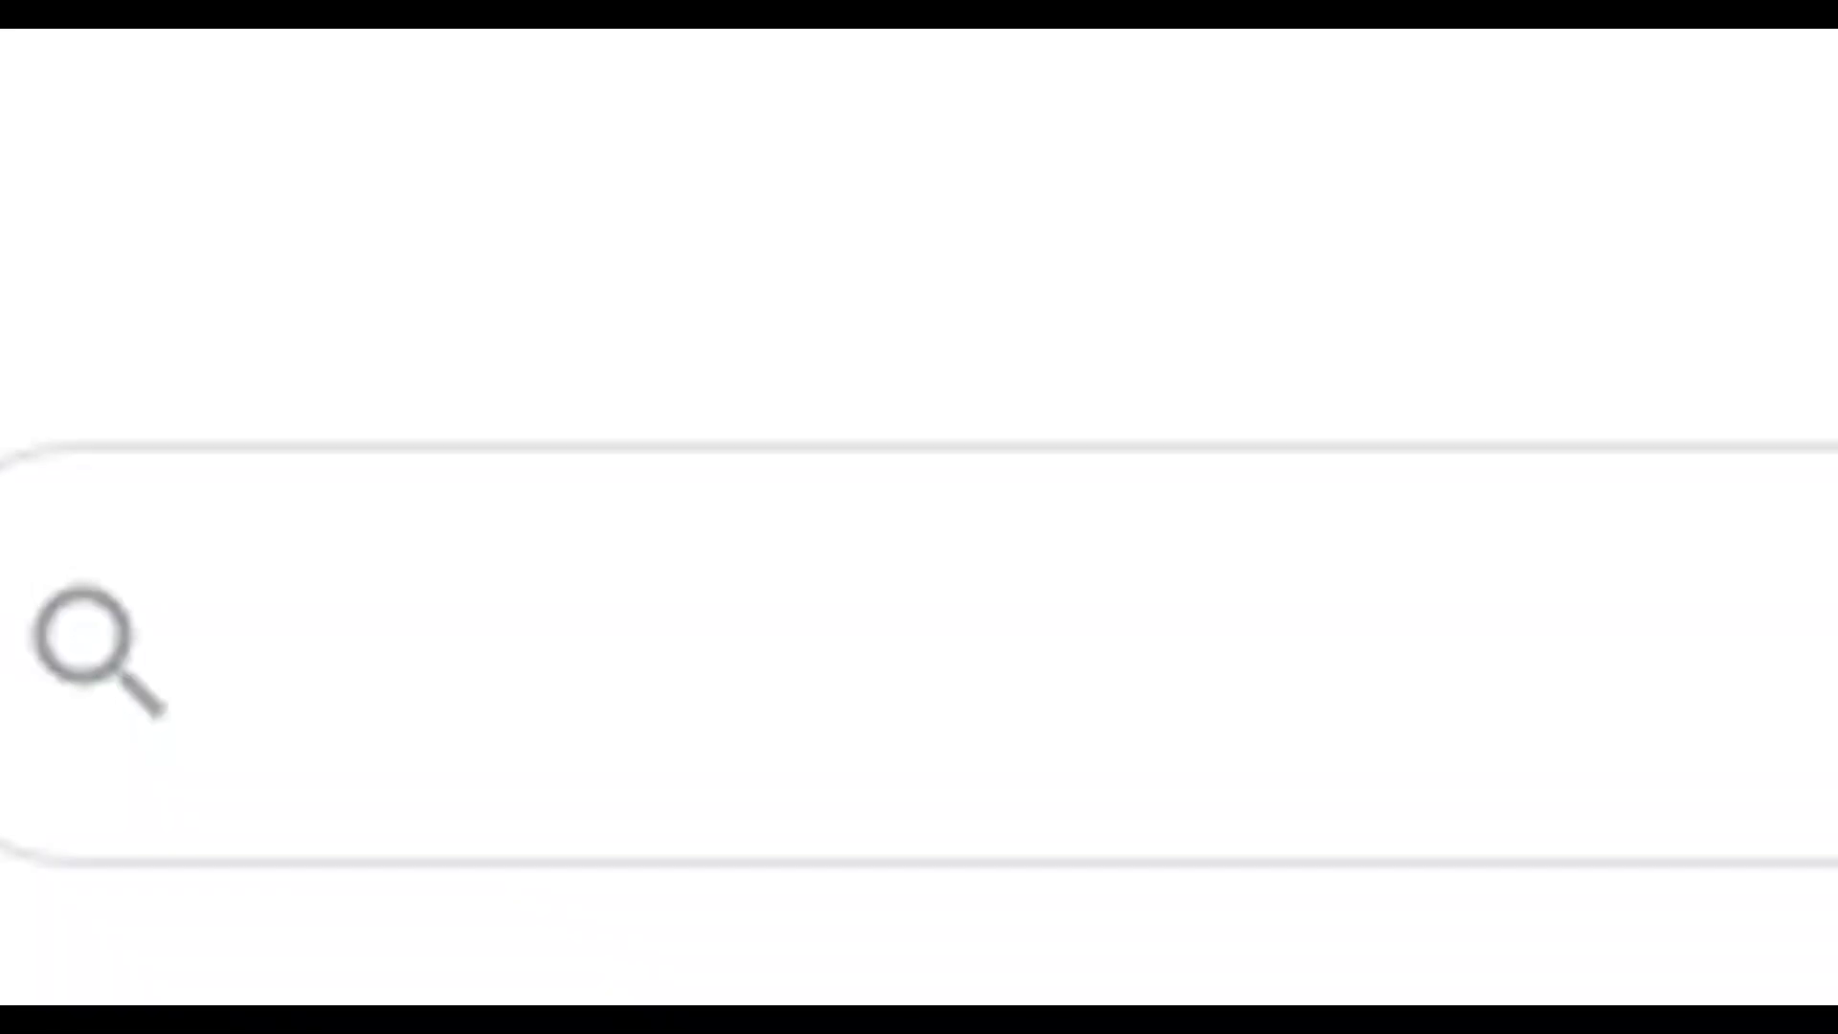
- Search Google for 'Photopea', open the Photopea Online Photo Editor result and dismiss its intro banner
{"action": "left_click", "coordinate": [983, 635]}
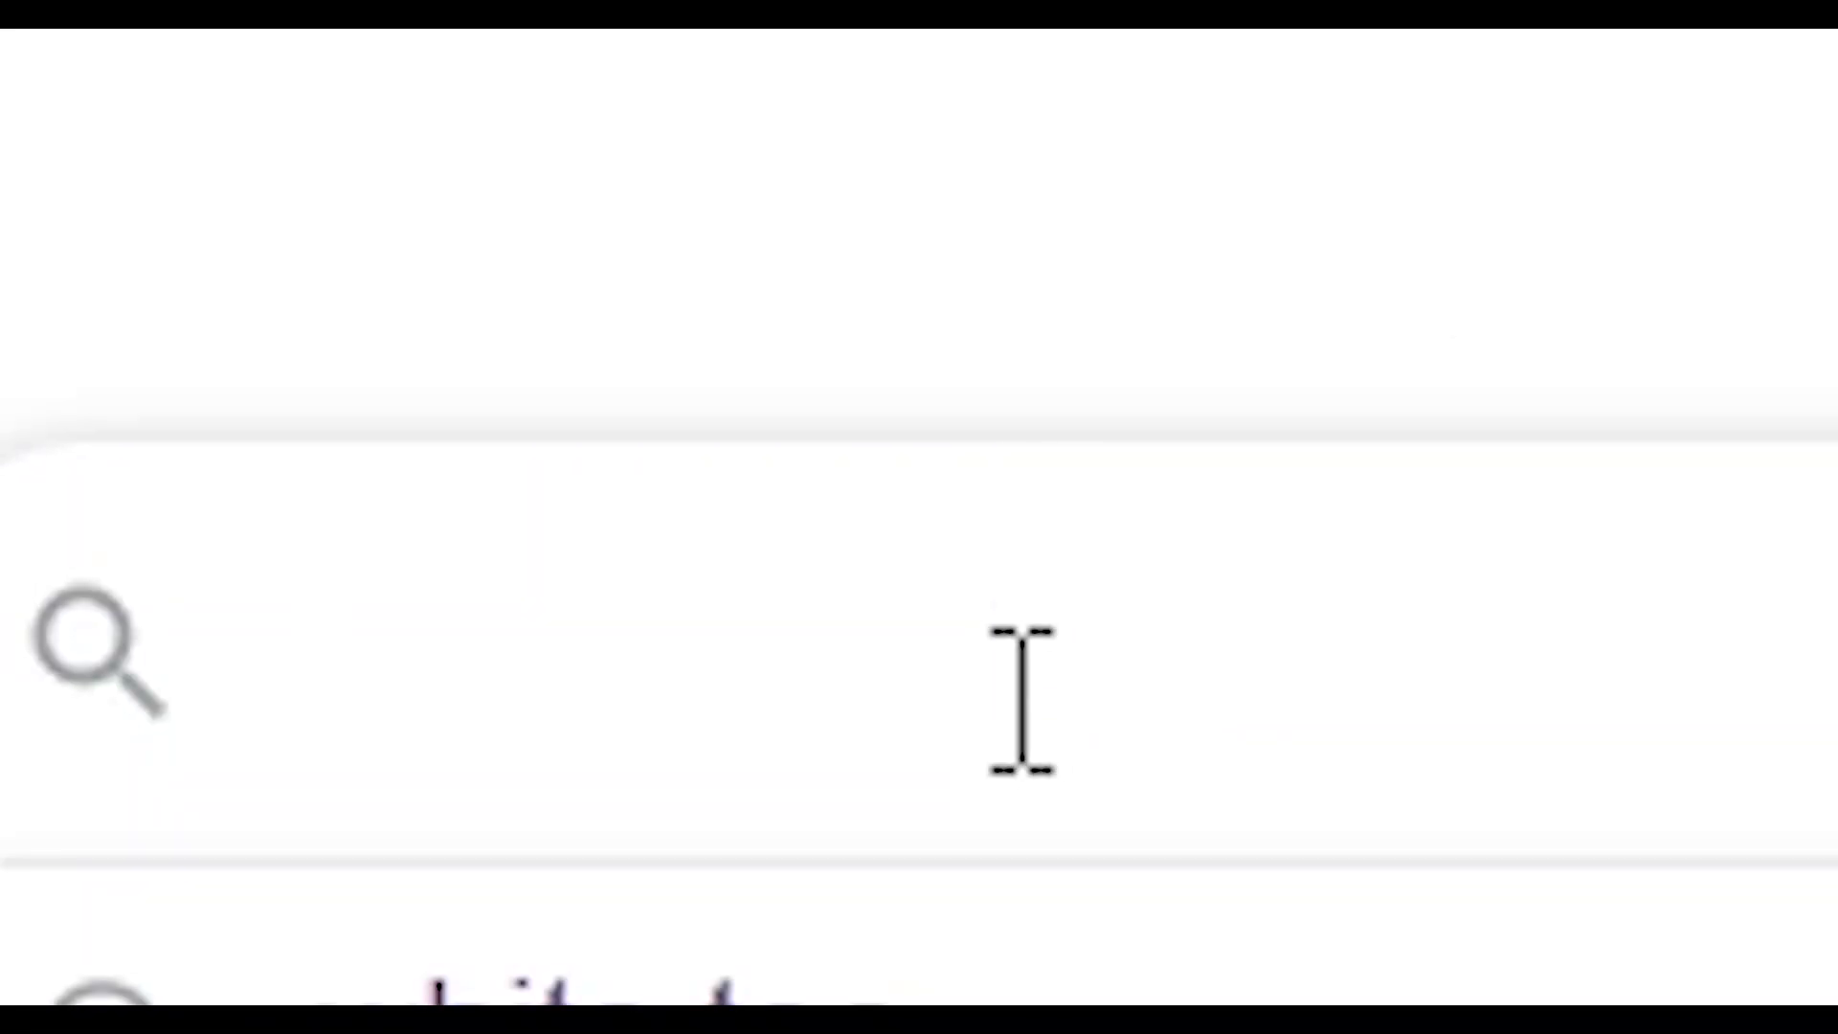
{"action": "type", "text": "Phot"}
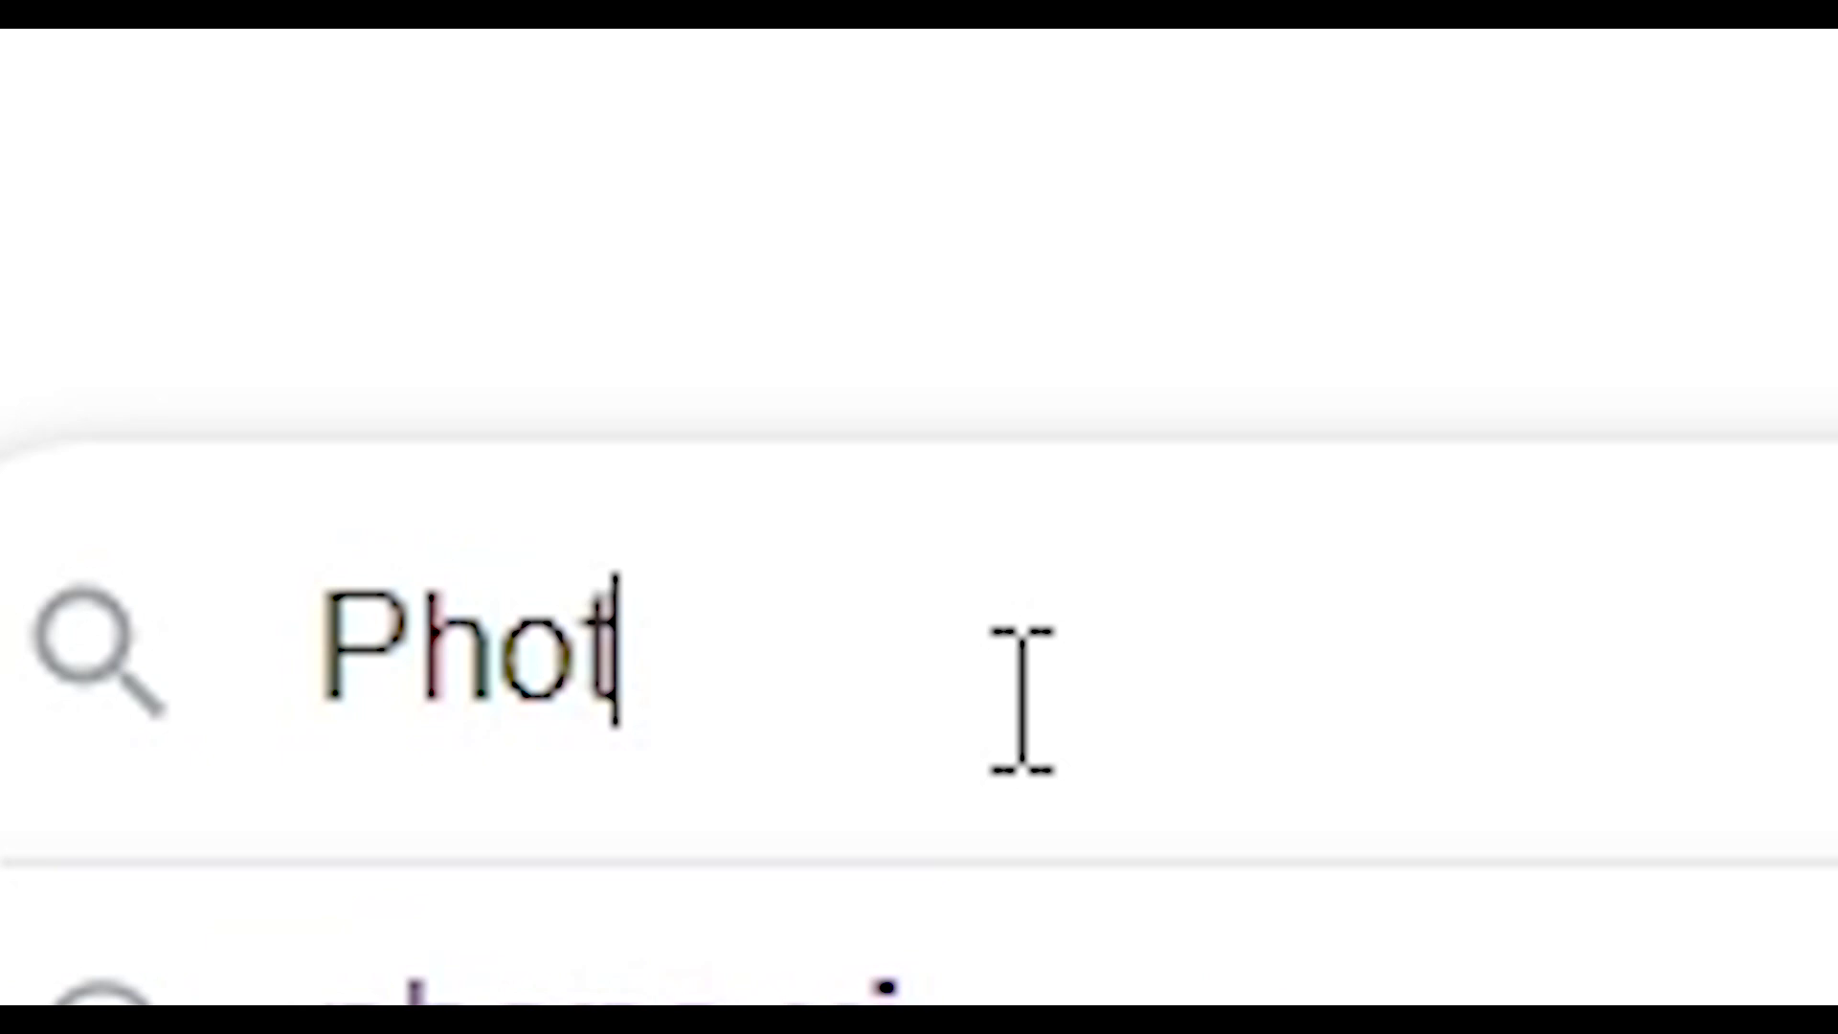
{"action": "type", "text": "opea"}
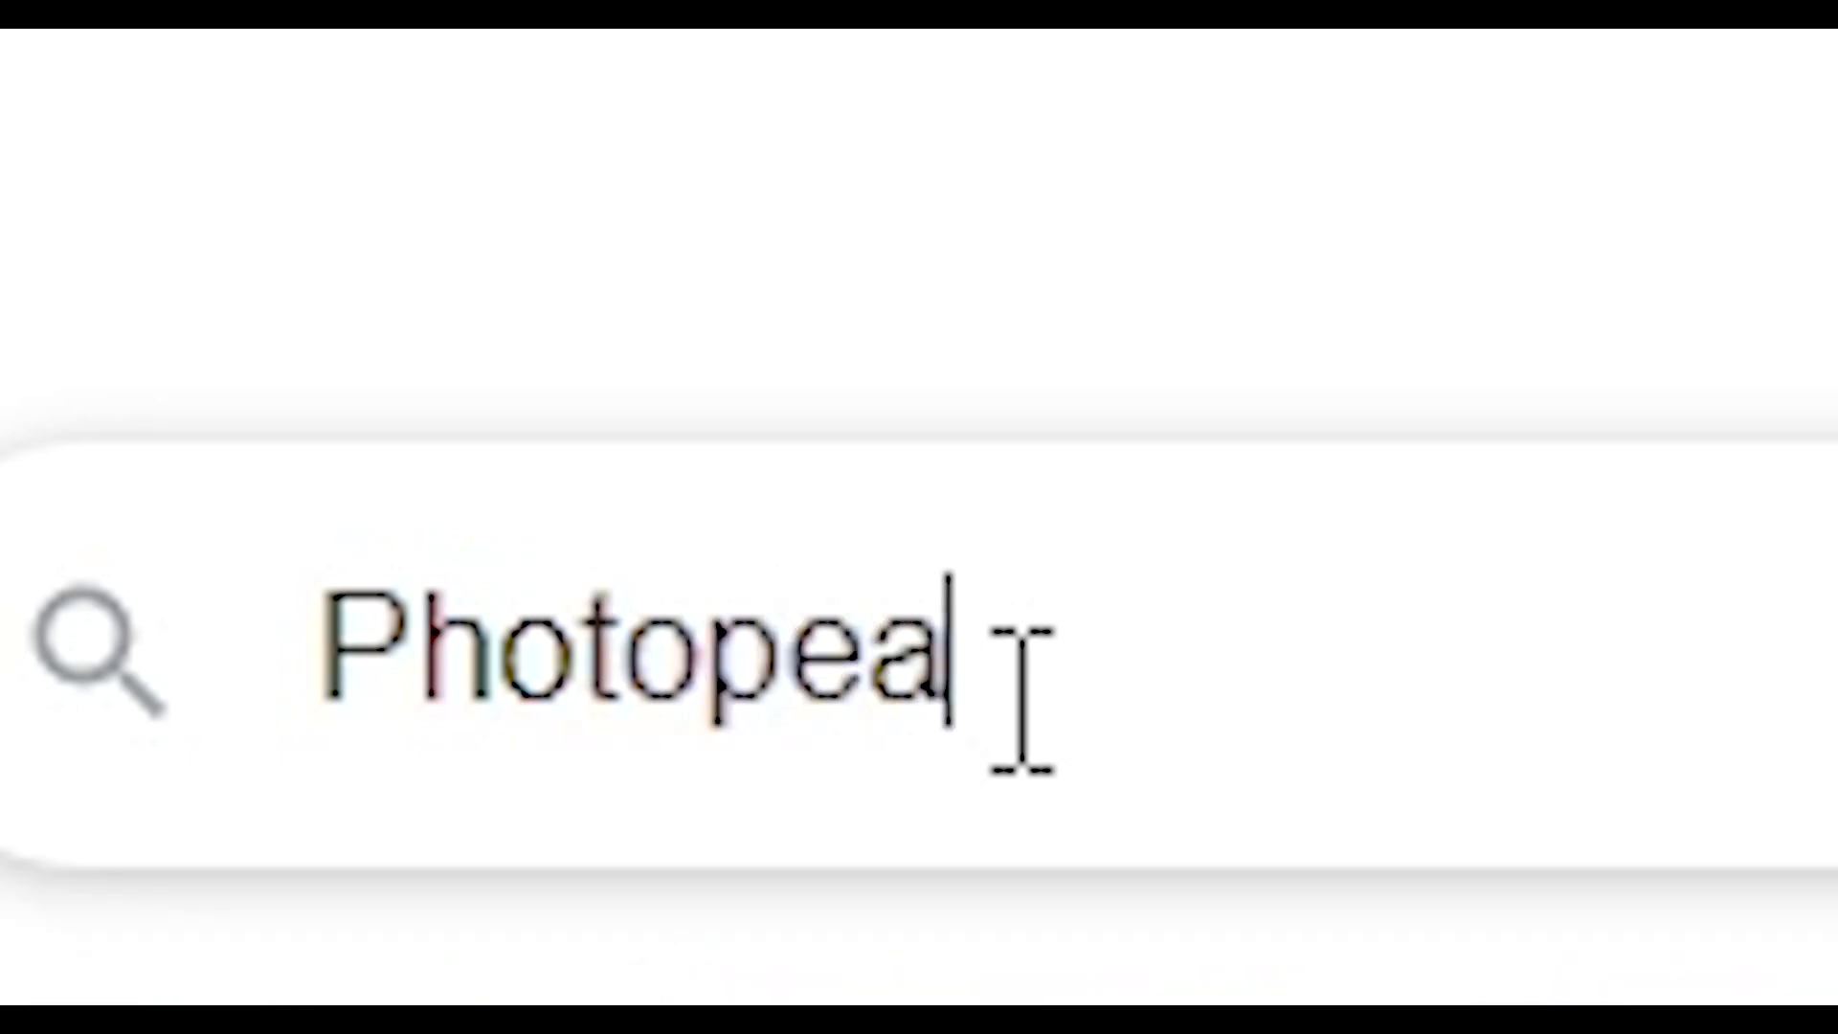
{"action": "key", "text": "Return"}
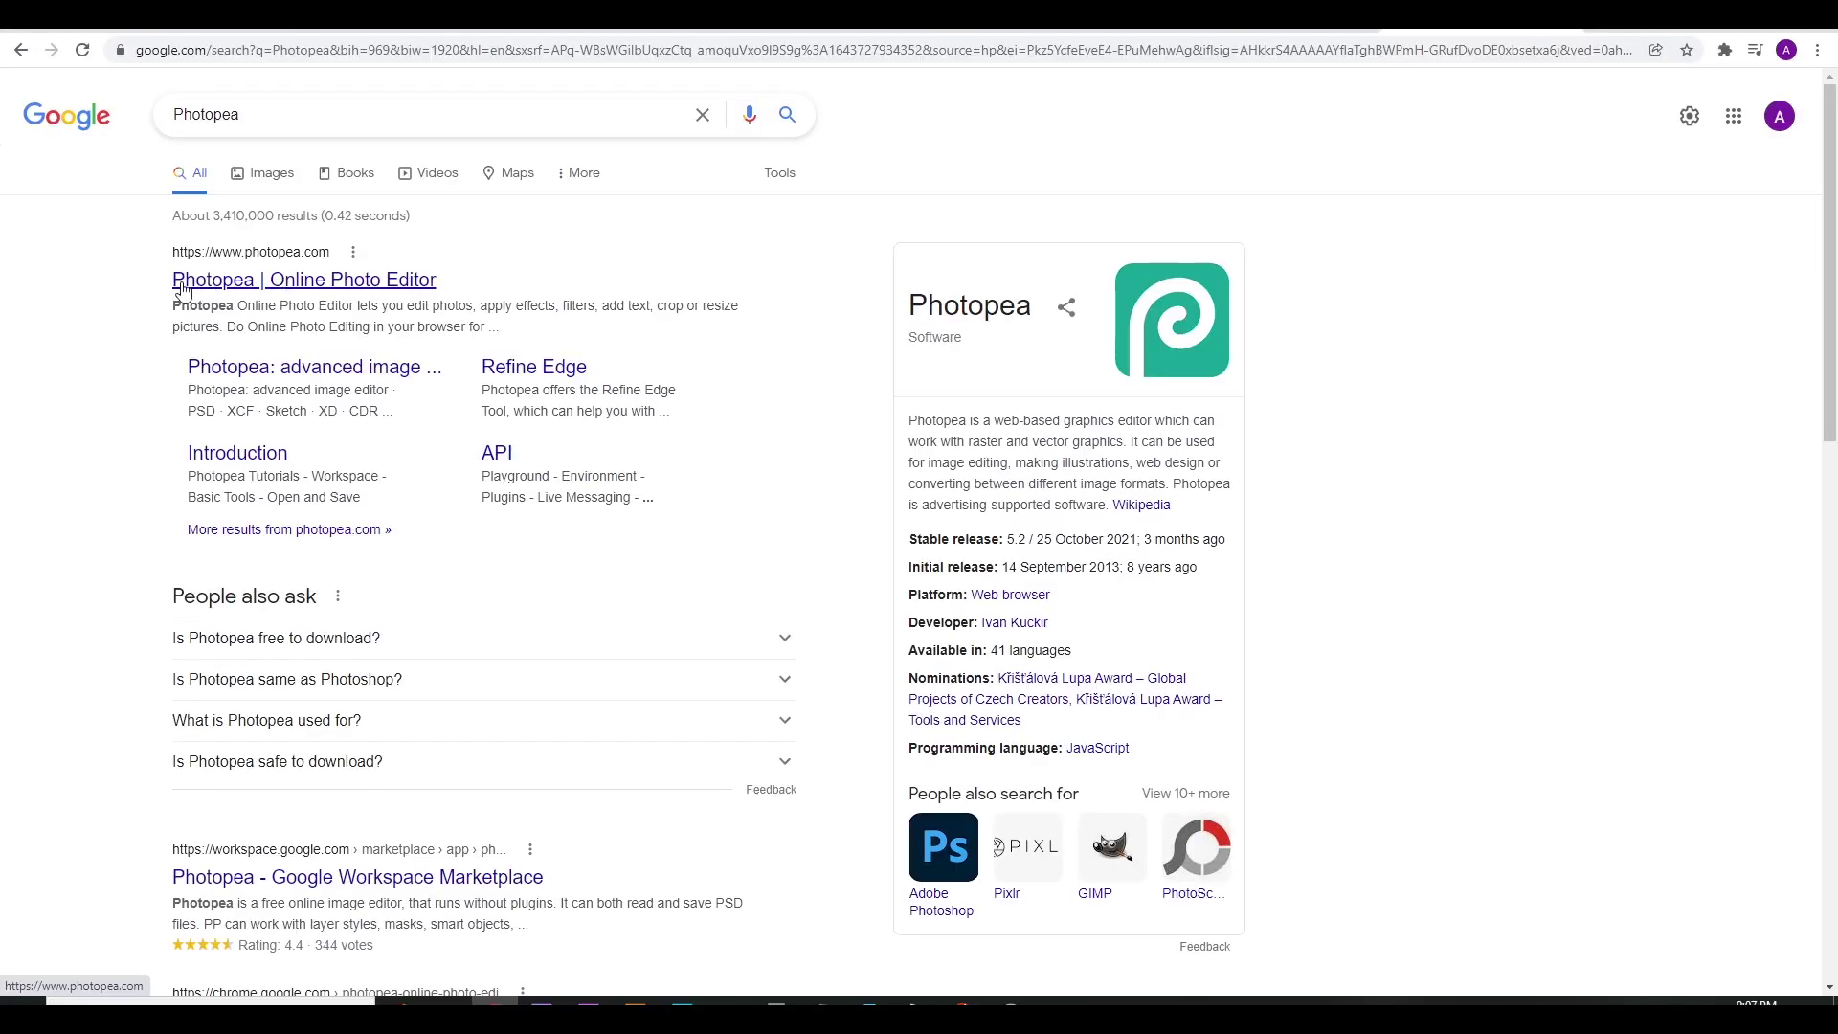
{"action": "left_click", "coordinate": [343, 287]}
{"action": "left_click", "coordinate": [1771, 163]}
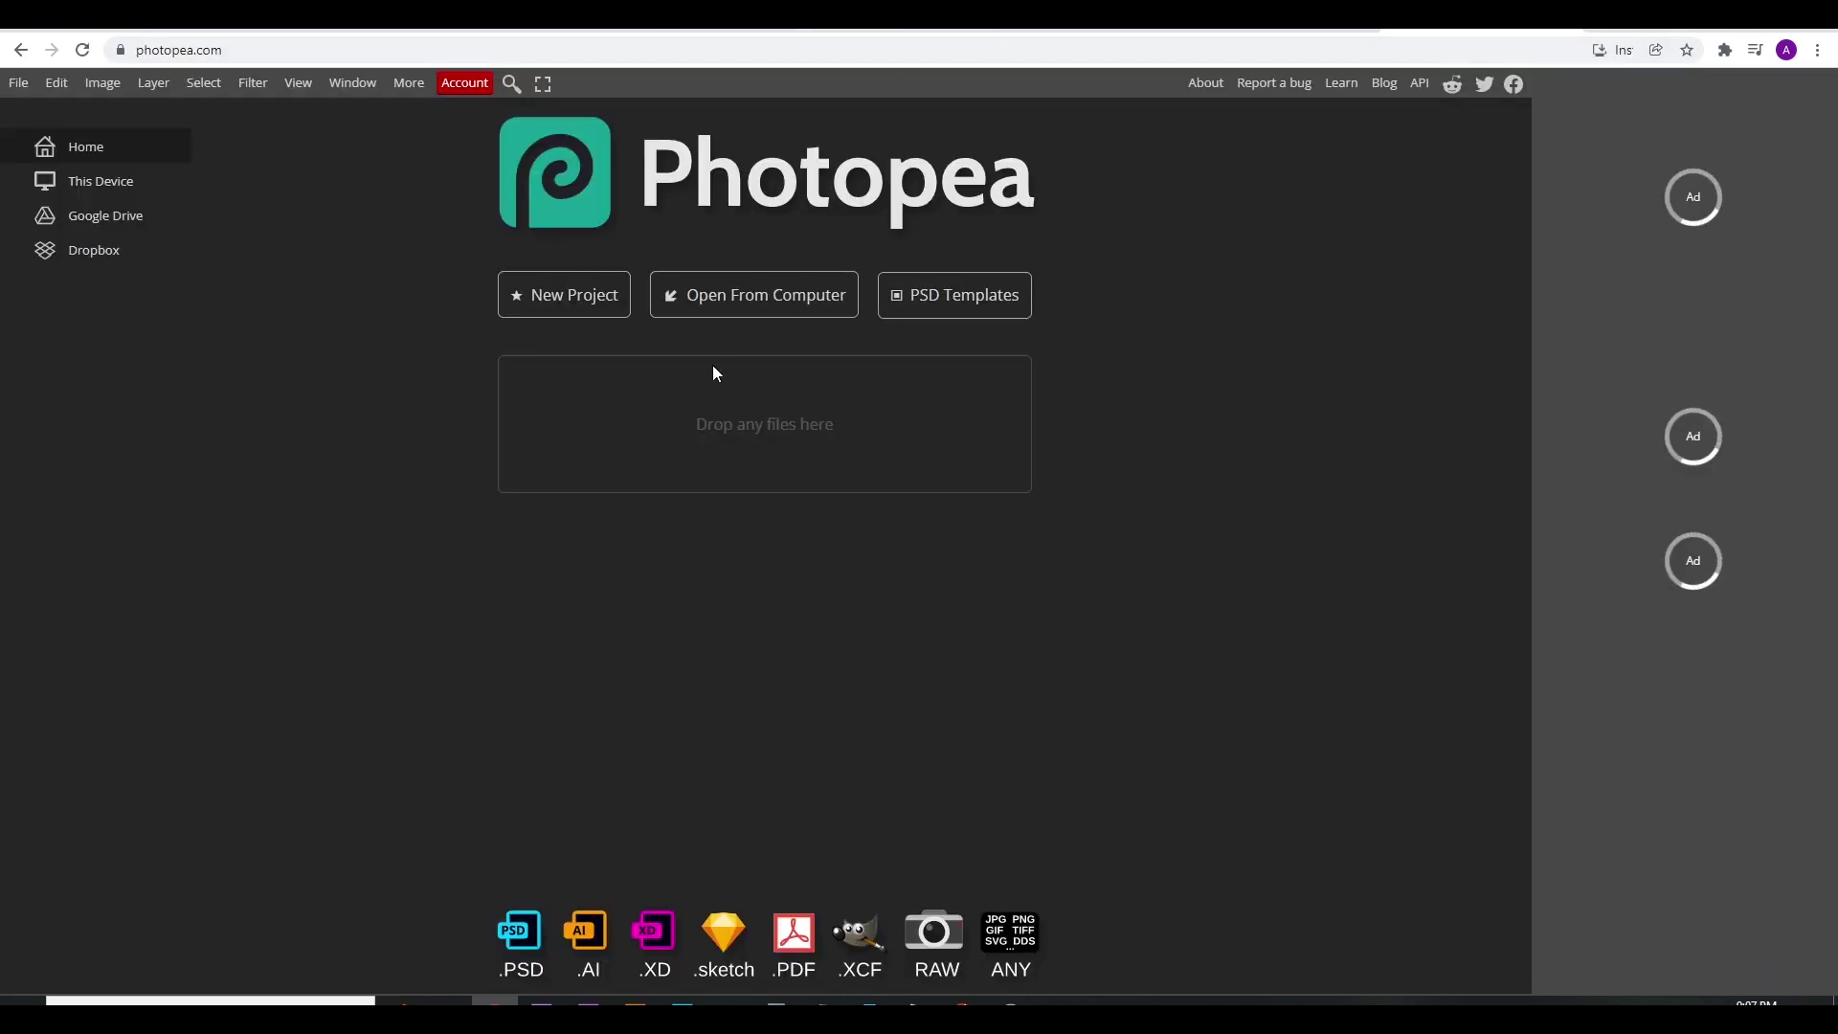
{"action": "left_click", "coordinate": [16, 84]}
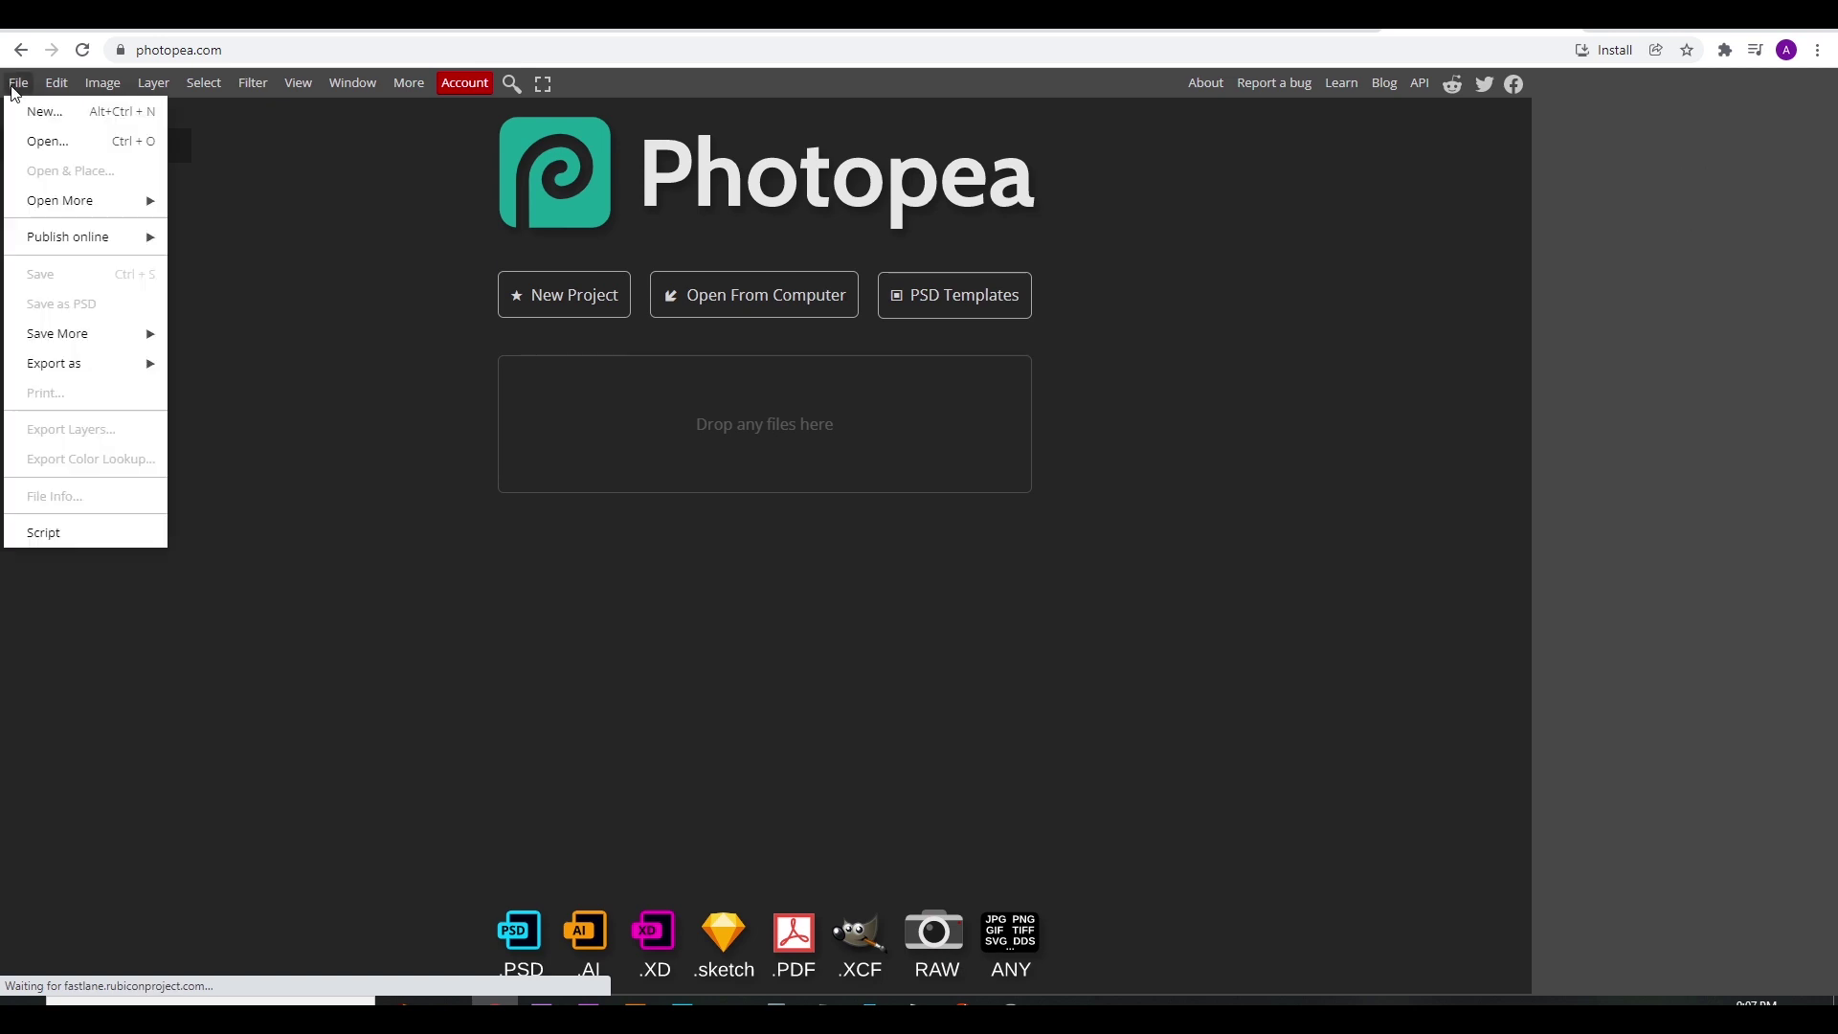
{"action": "left_click", "coordinate": [18, 84]}
{"action": "left_click", "coordinate": [17, 84]}
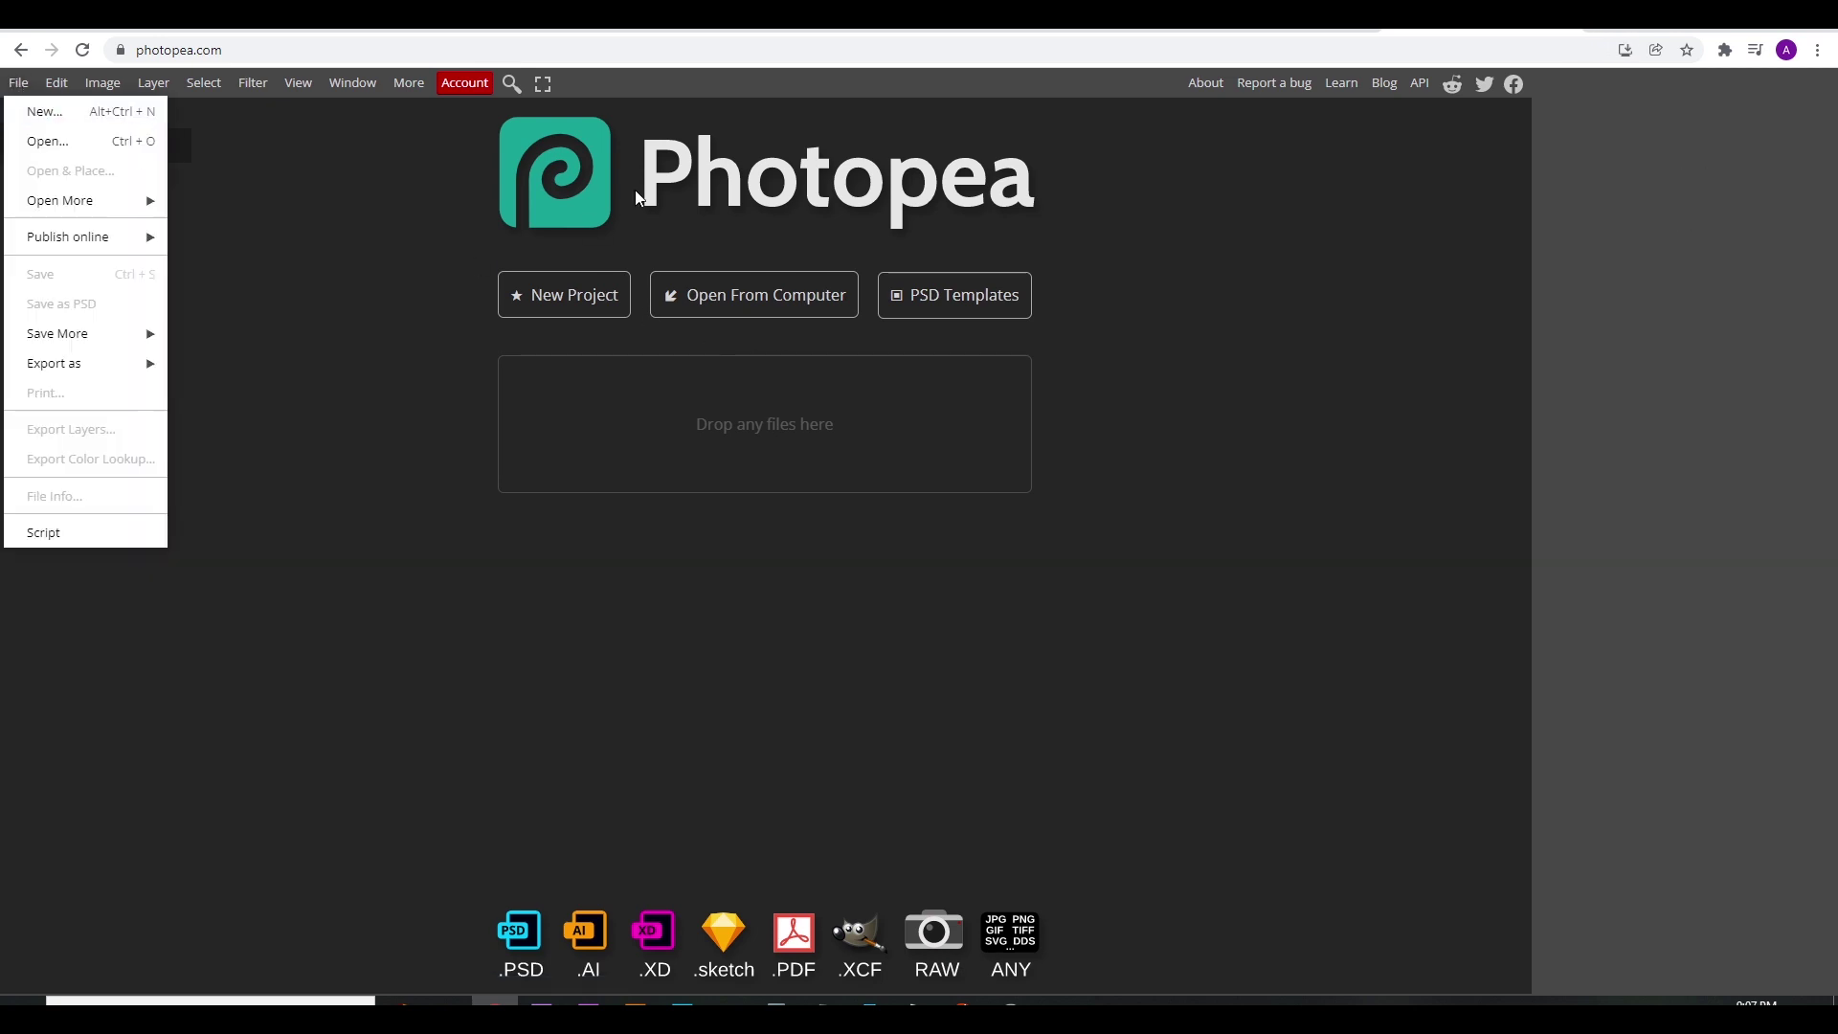
{"action": "left_click", "coordinate": [81, 112]}
{"action": "left_click", "coordinate": [148, 202]}
{"action": "left_click", "coordinate": [154, 230]}
{"action": "left_click_drag", "start_coordinate": [157, 231], "coordinate": [99, 205]}
{"action": "key", "text": "Tab"}
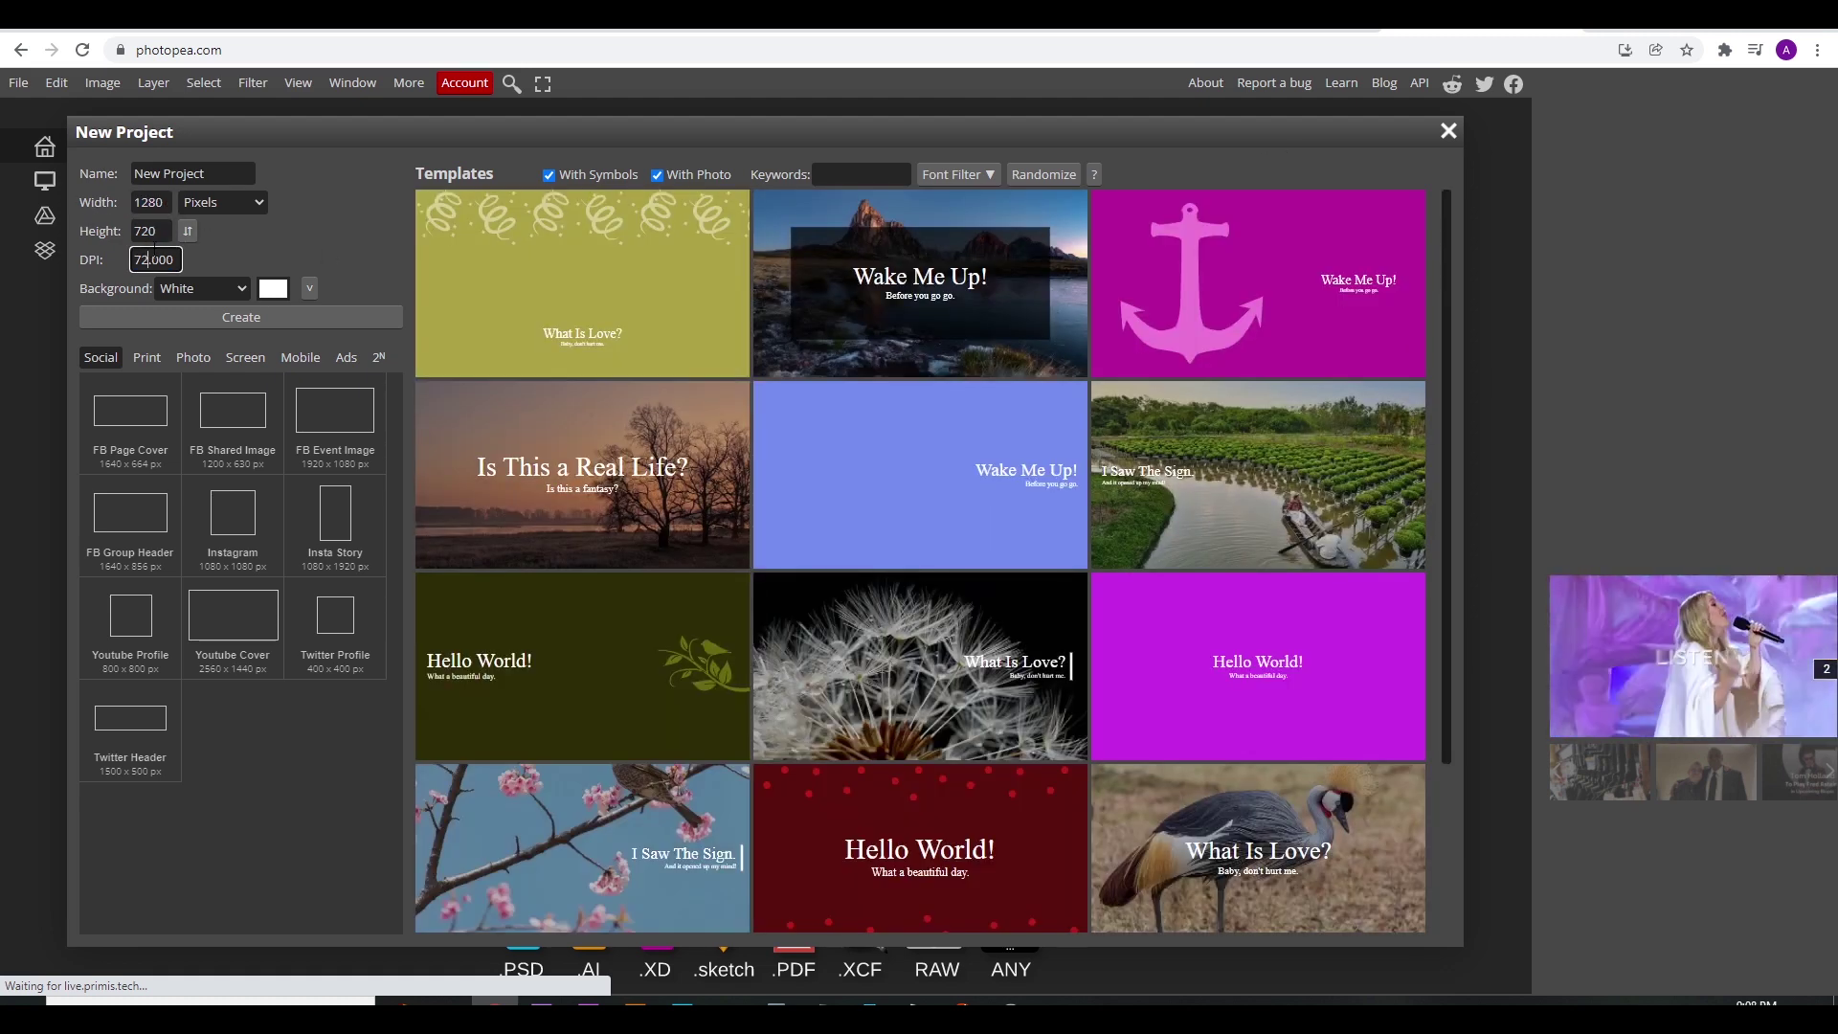
{"action": "left_click", "coordinate": [1449, 132]}
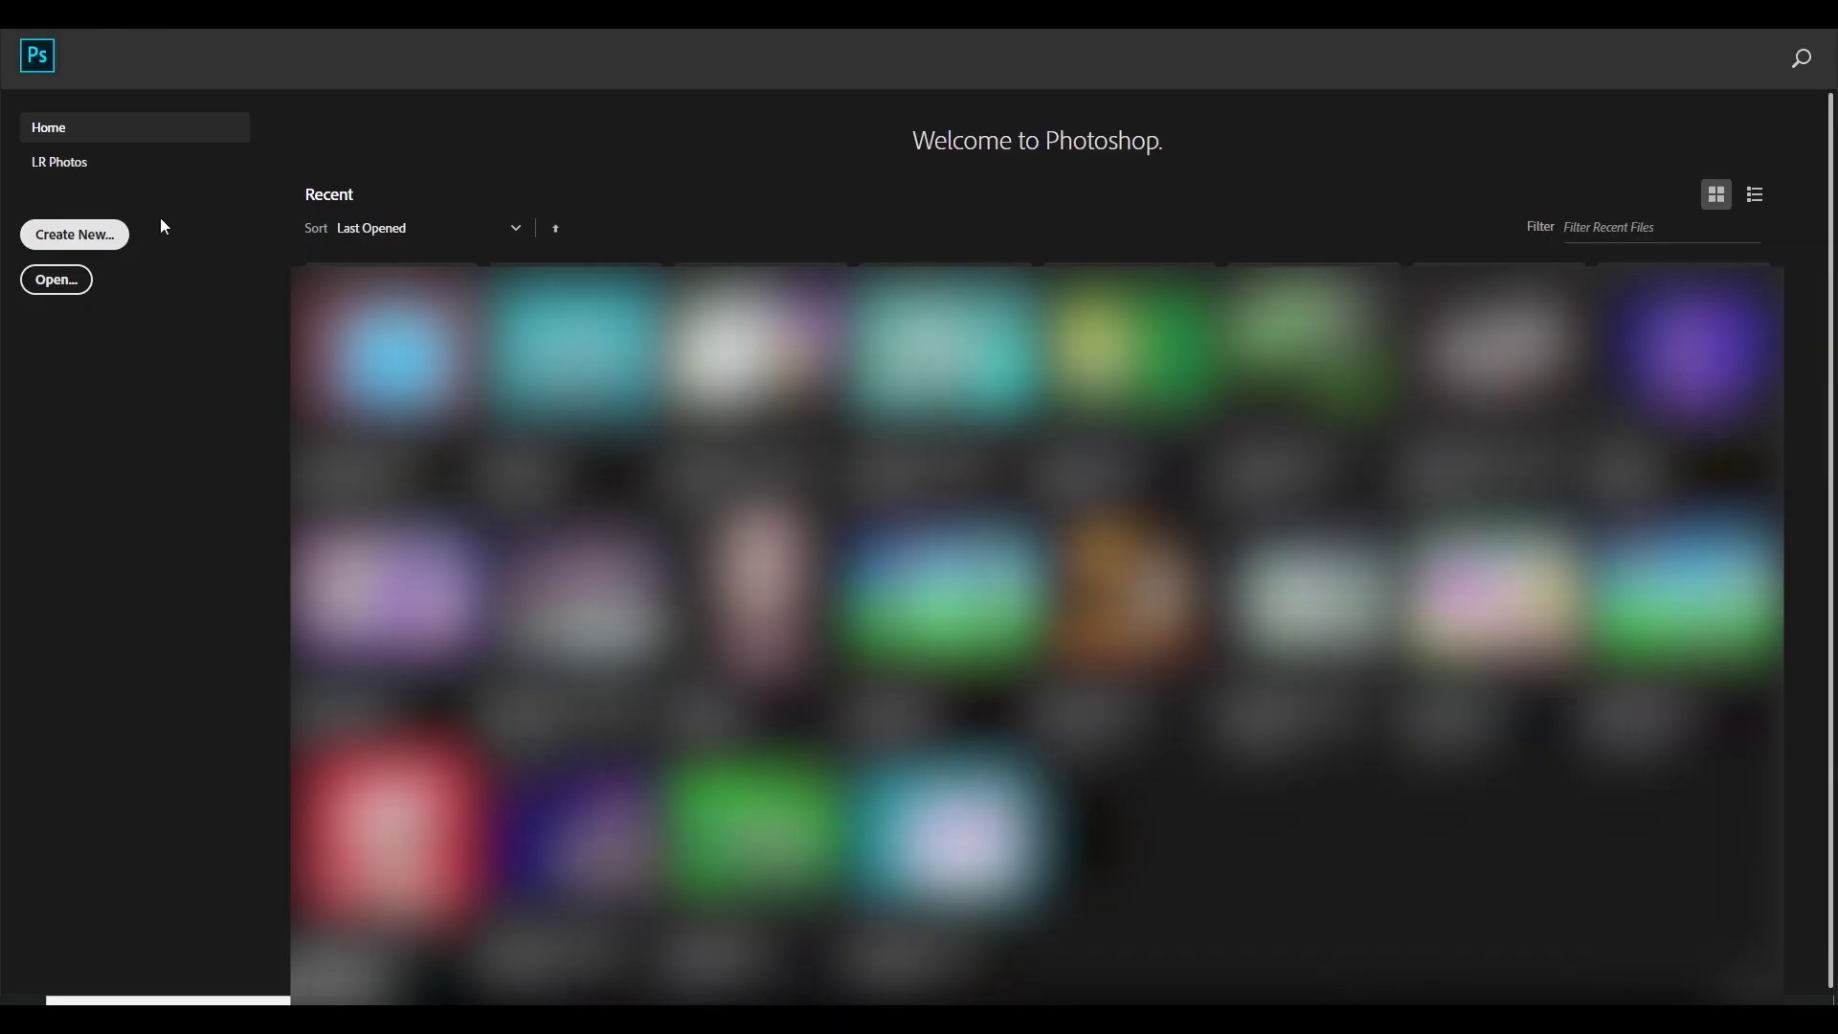
{"action": "left_click", "coordinate": [86, 233]}
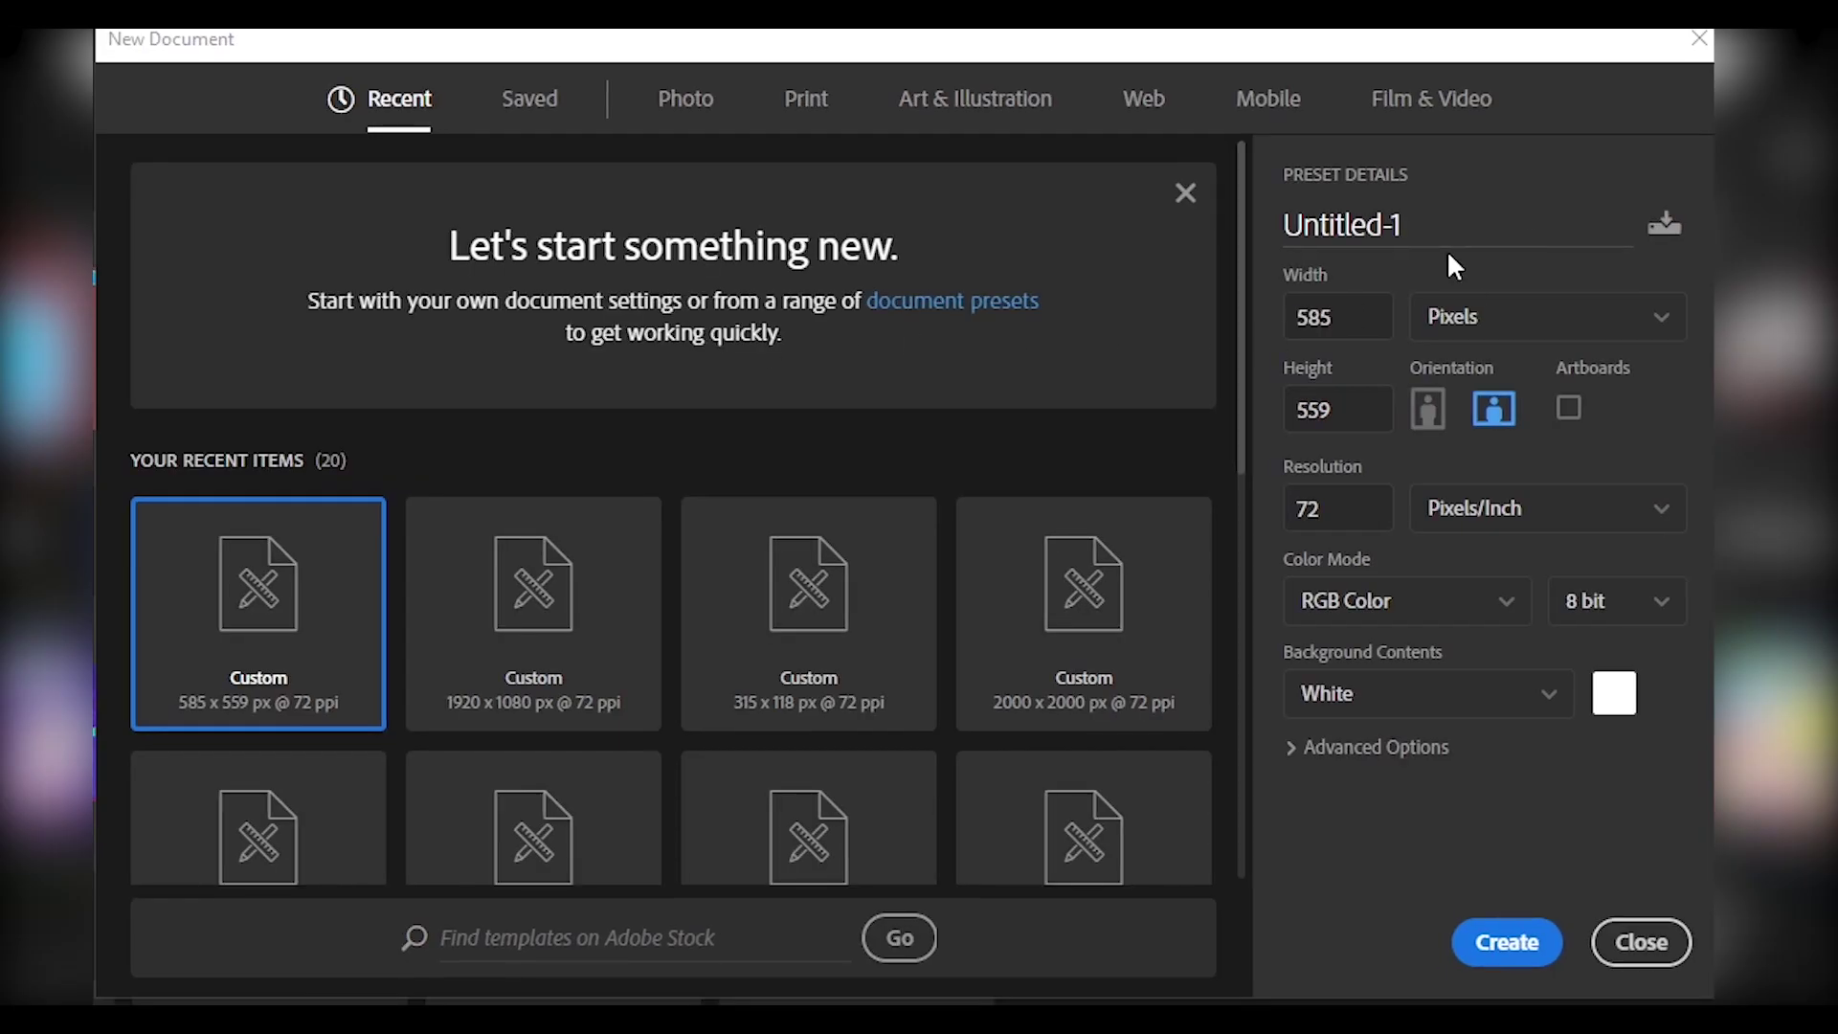
- Create a 585 × 559 px, 72 ppi document named 'Shirt tutorial'
{"action": "left_click_drag", "start_coordinate": [1371, 324], "coordinate": [1095, 324]}
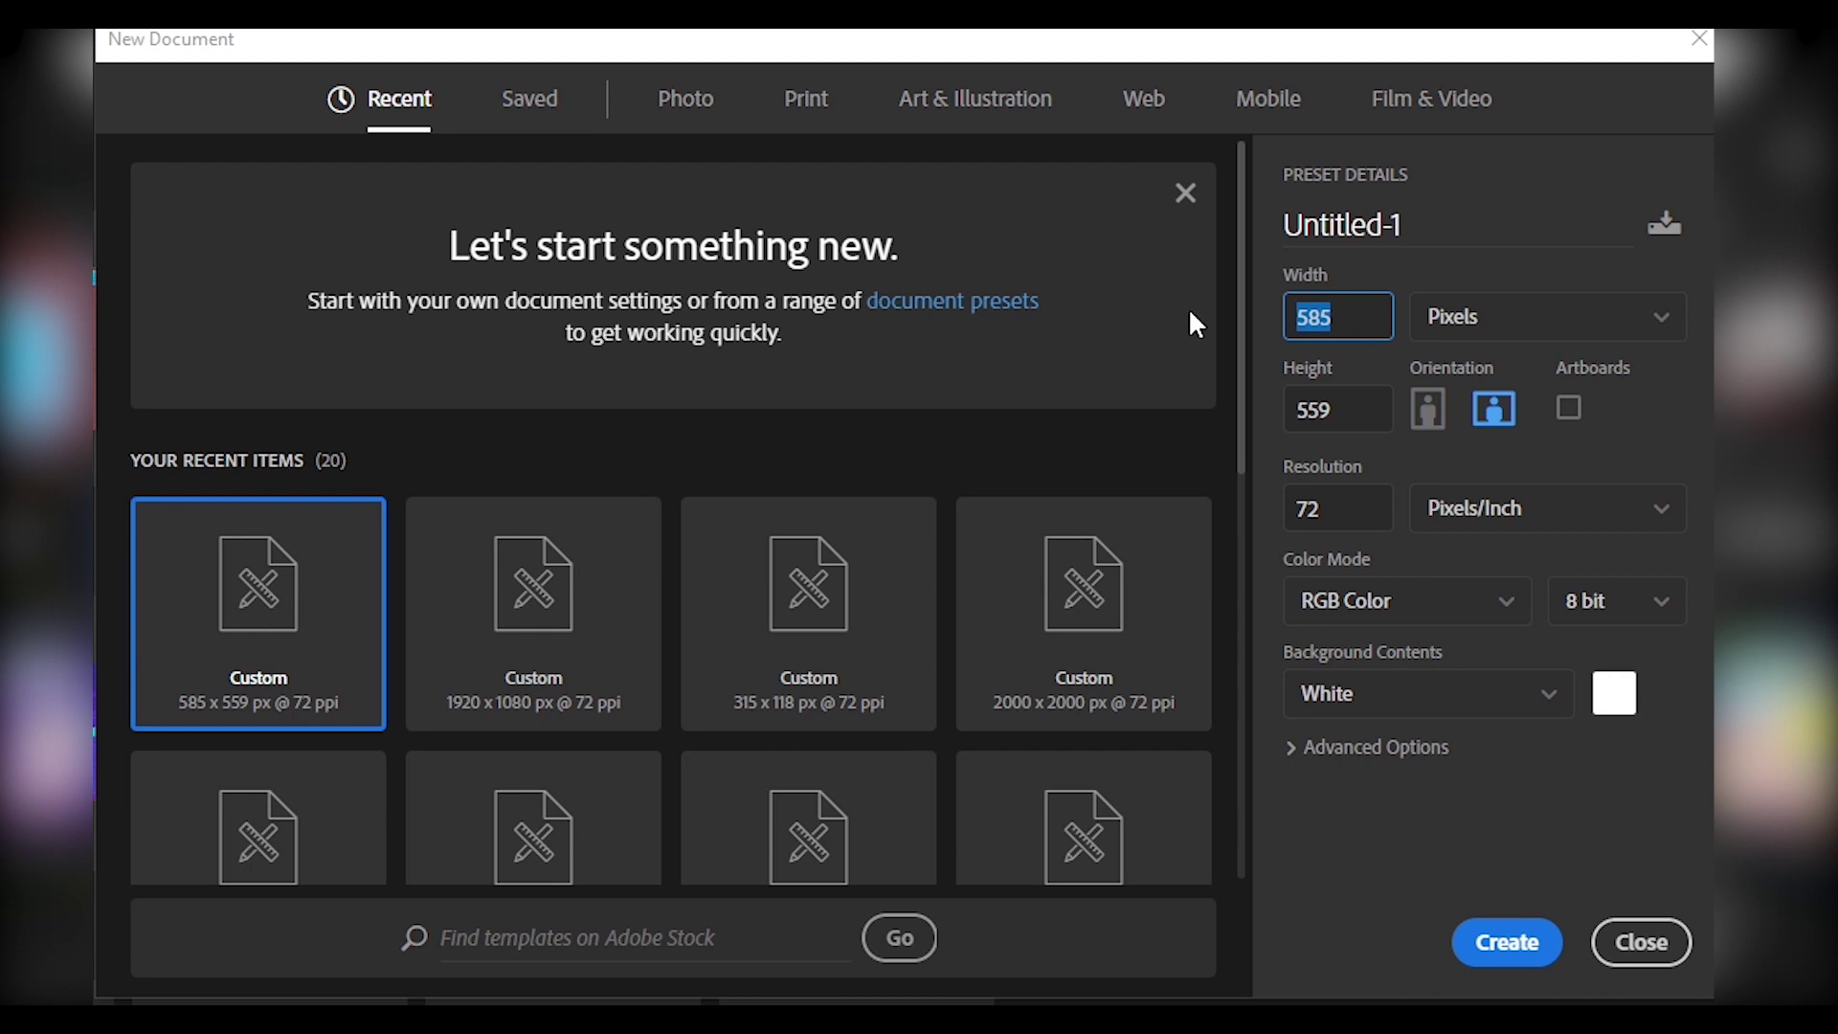
{"action": "left_click", "coordinate": [1292, 282]}
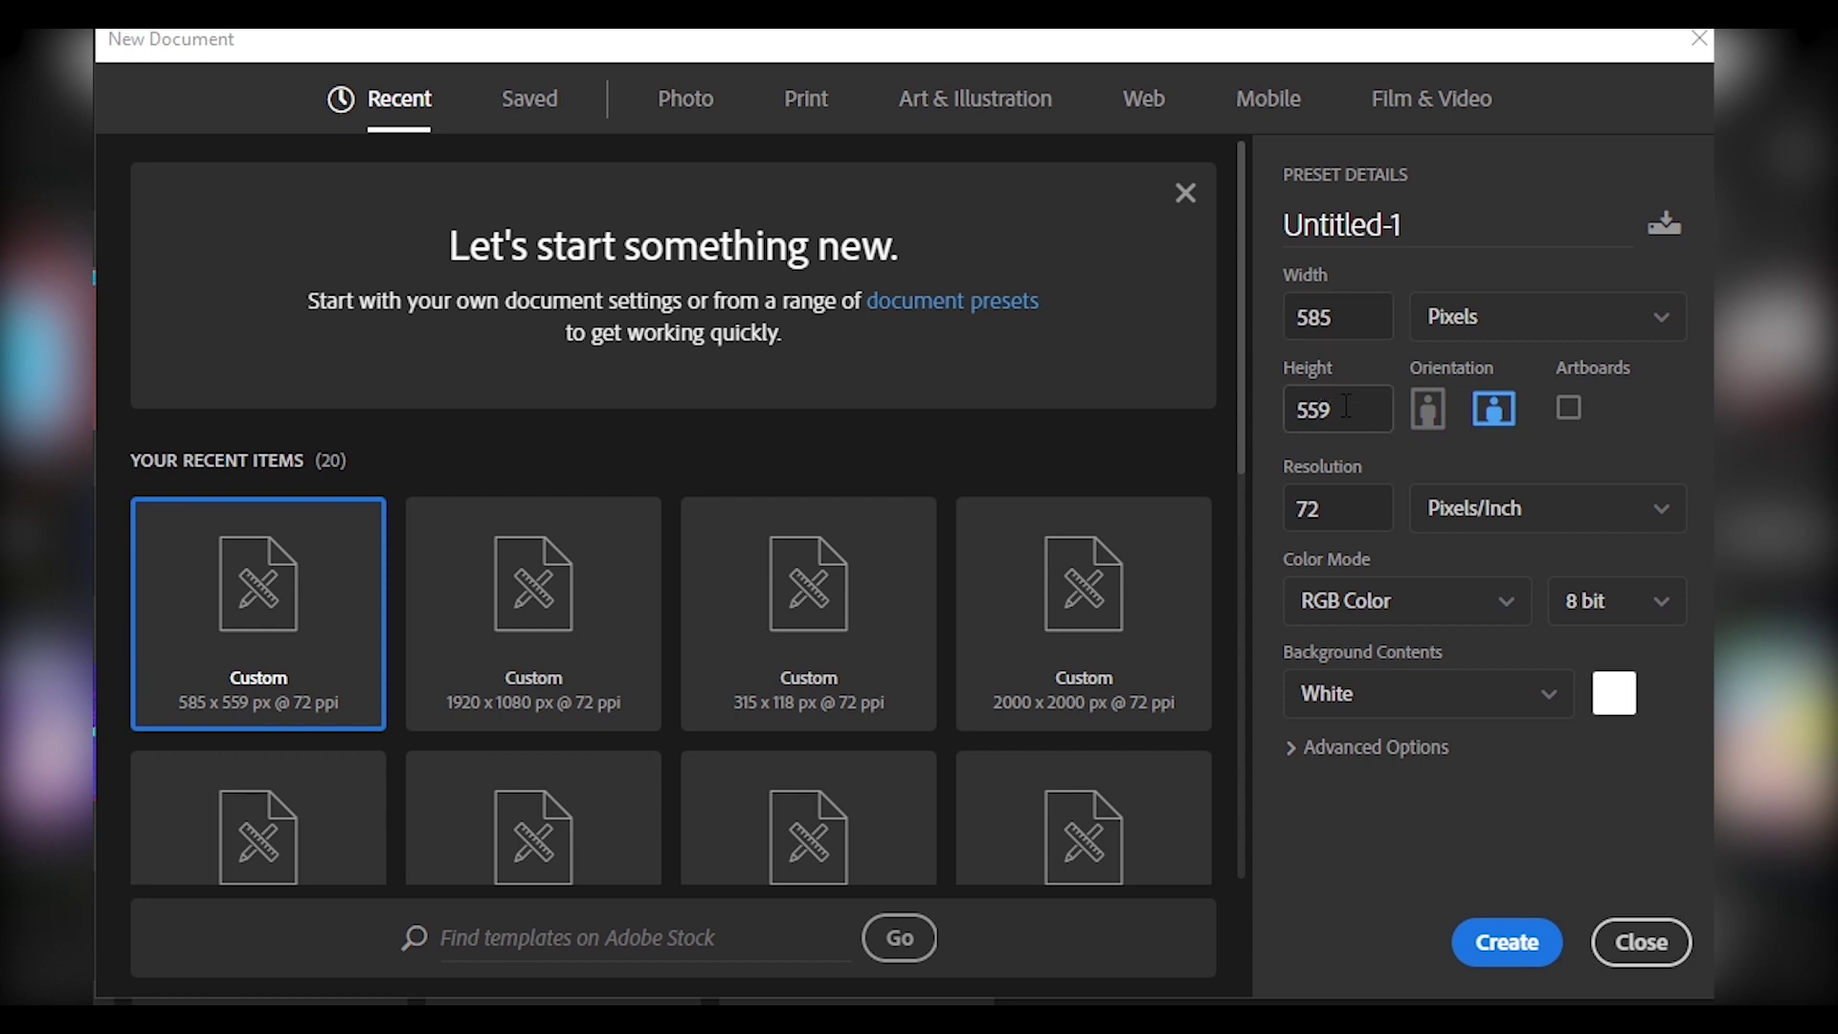
{"action": "left_click", "coordinate": [1447, 220]}
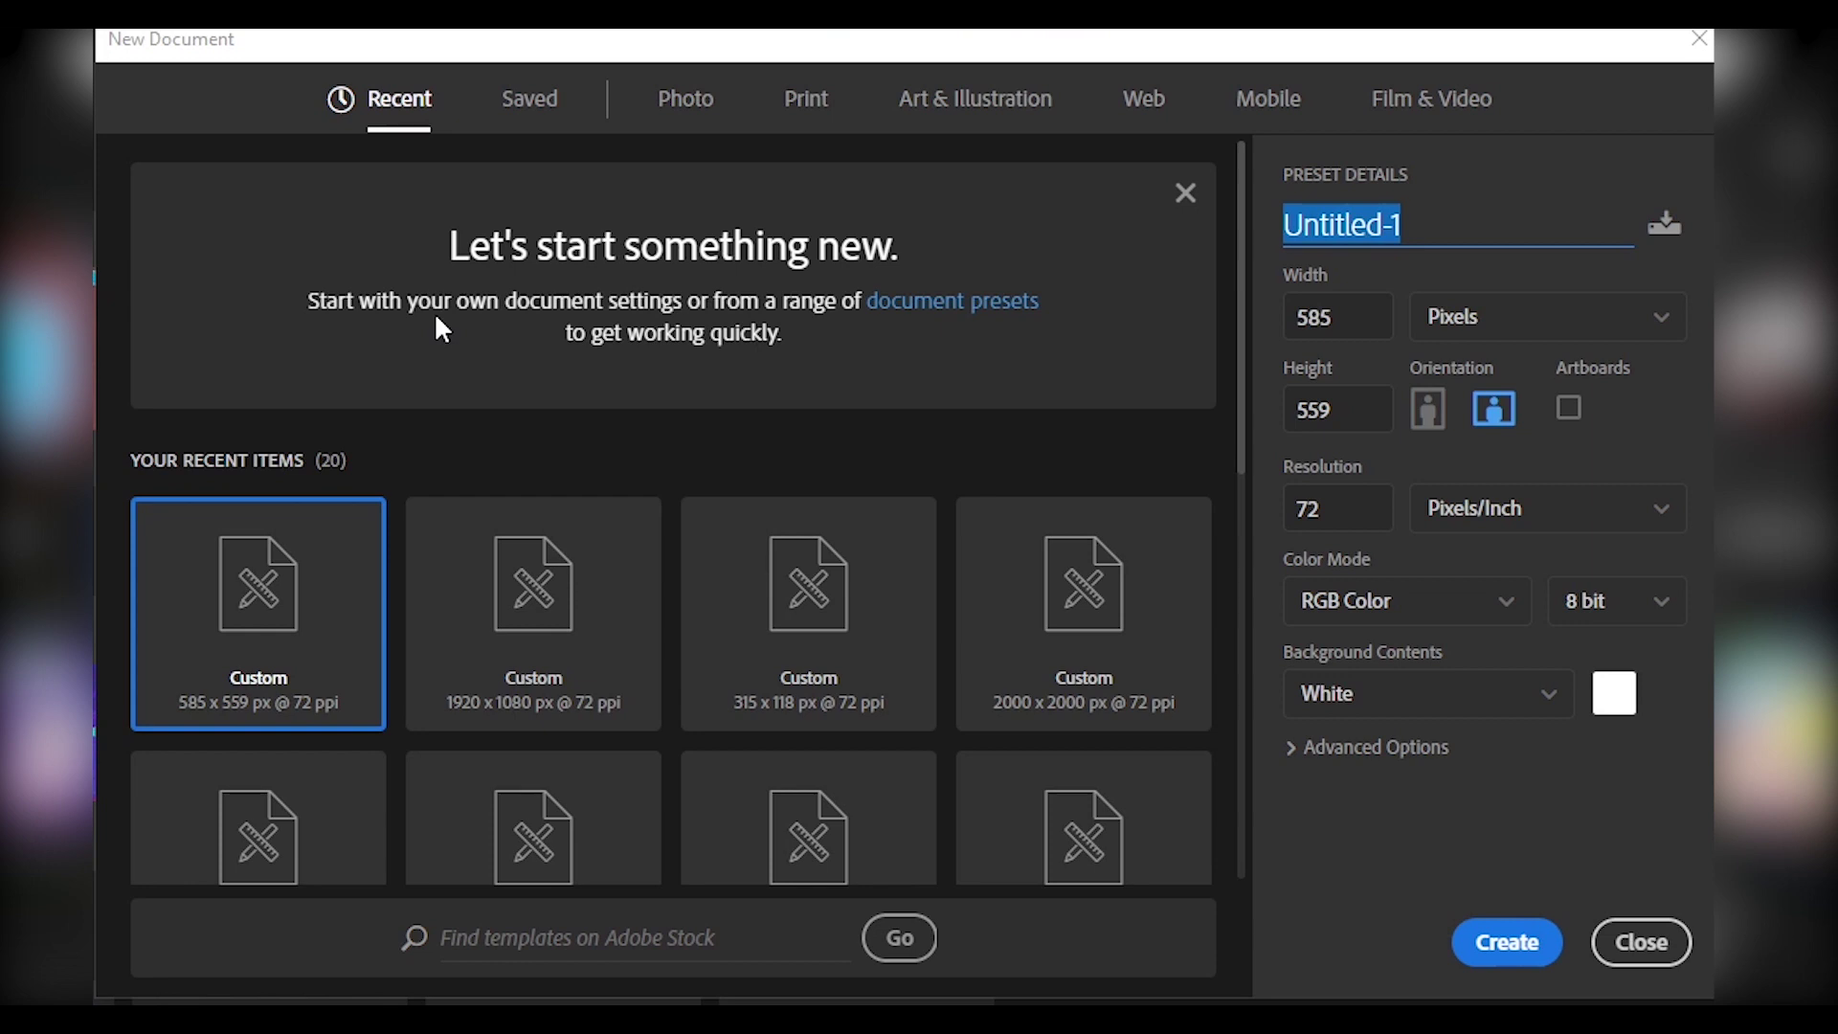
{"action": "key", "text": "BackSpace"}
{"action": "type", "text": "Sh"}
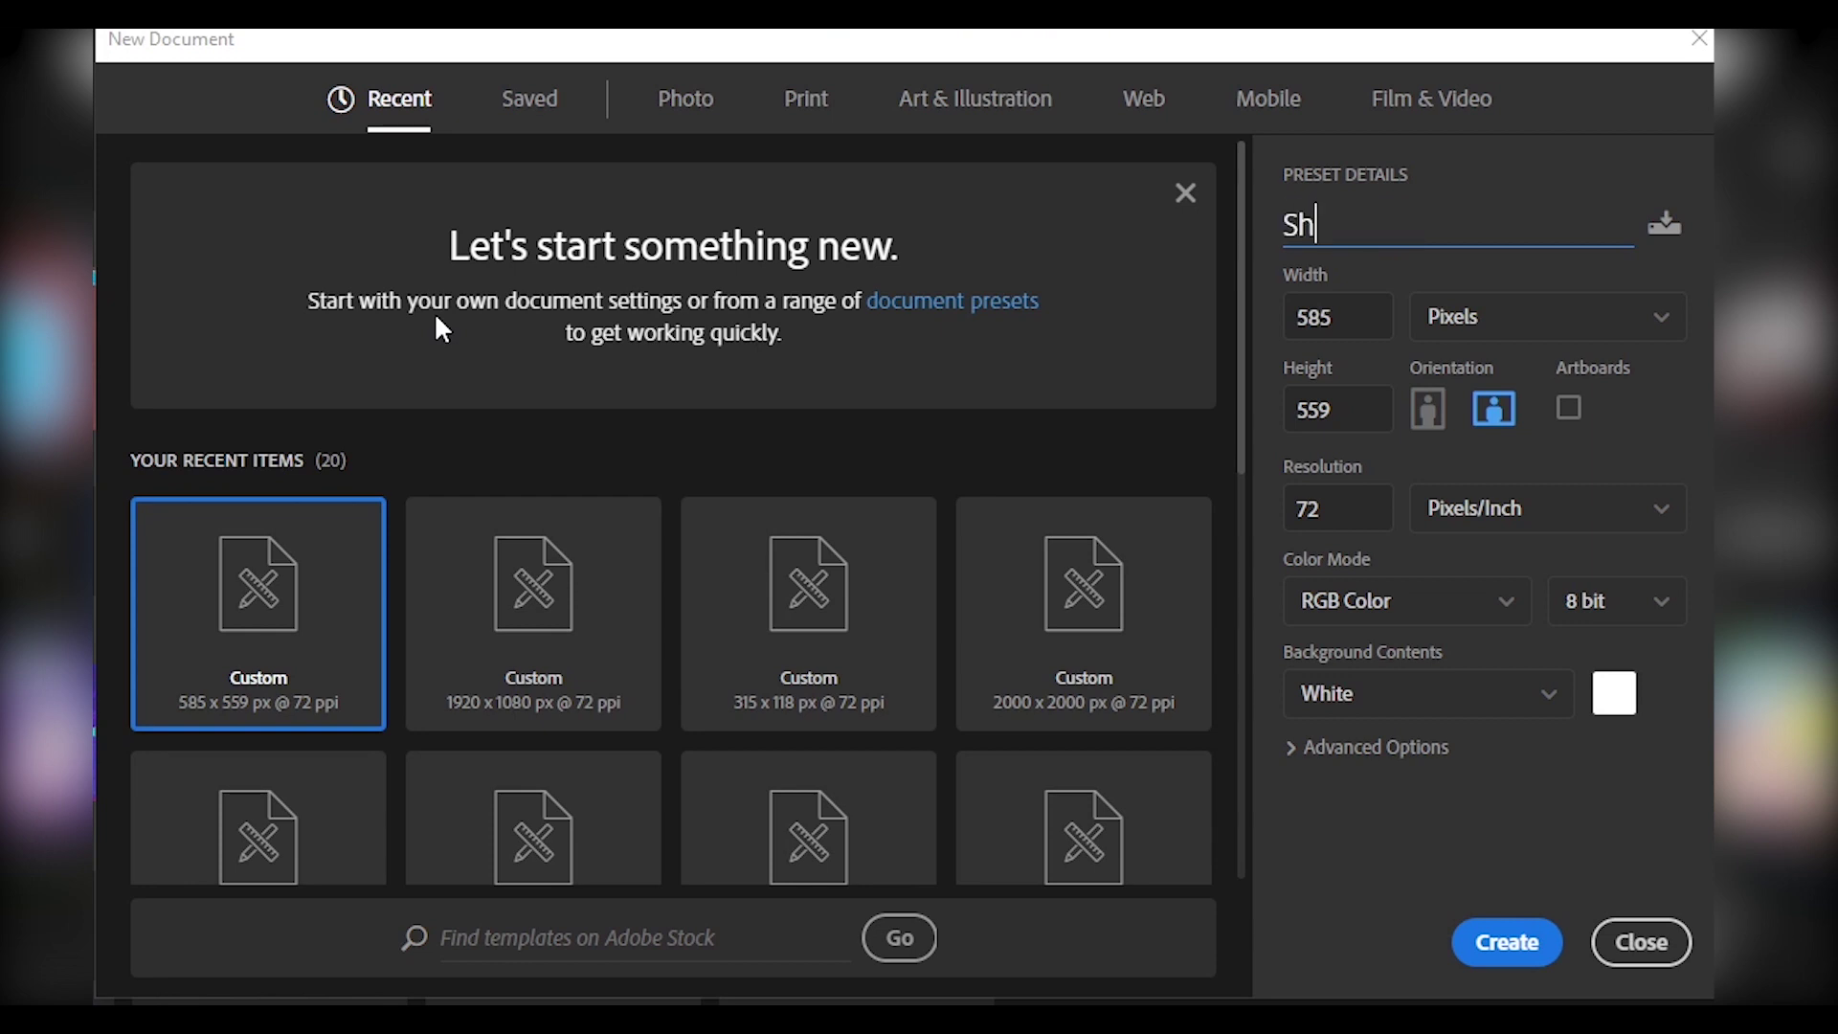
{"action": "type", "text": "irt tutorial"}
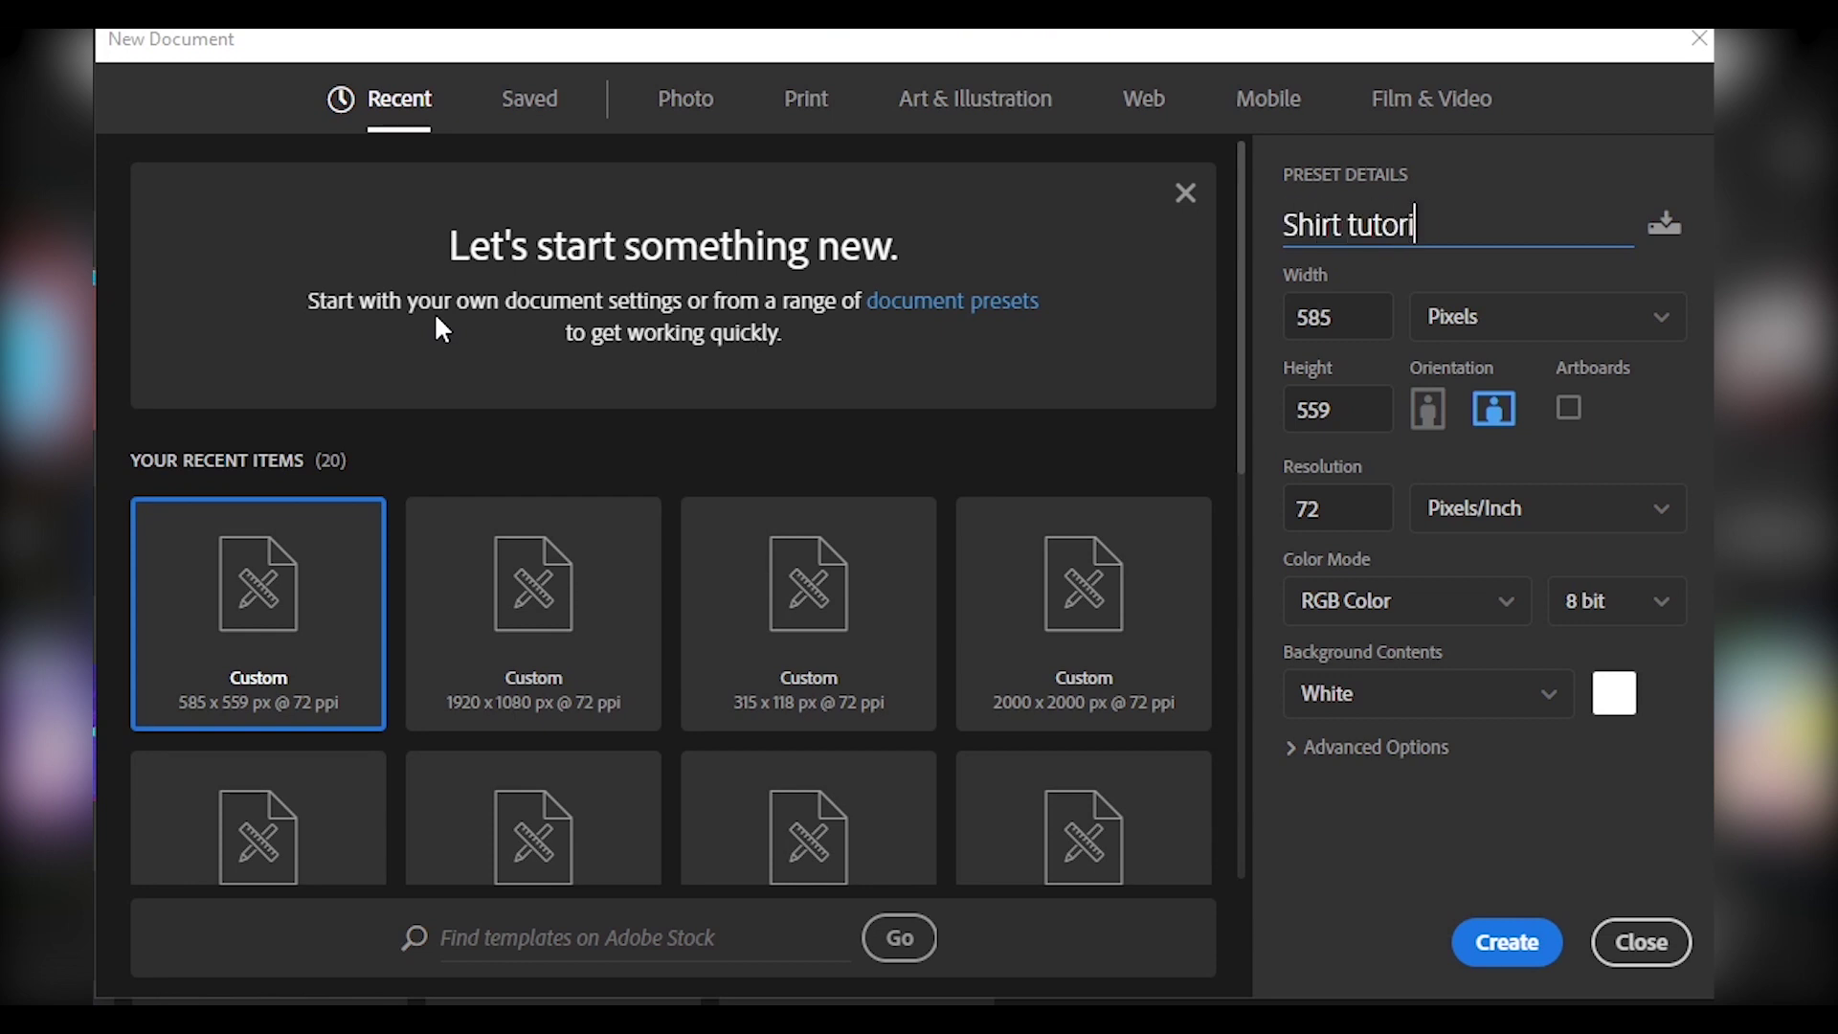
{"action": "key", "text": "Return"}
{"action": "scroll", "coordinate": [900, 469], "scroll_direction": "up", "scroll_amount": 2}
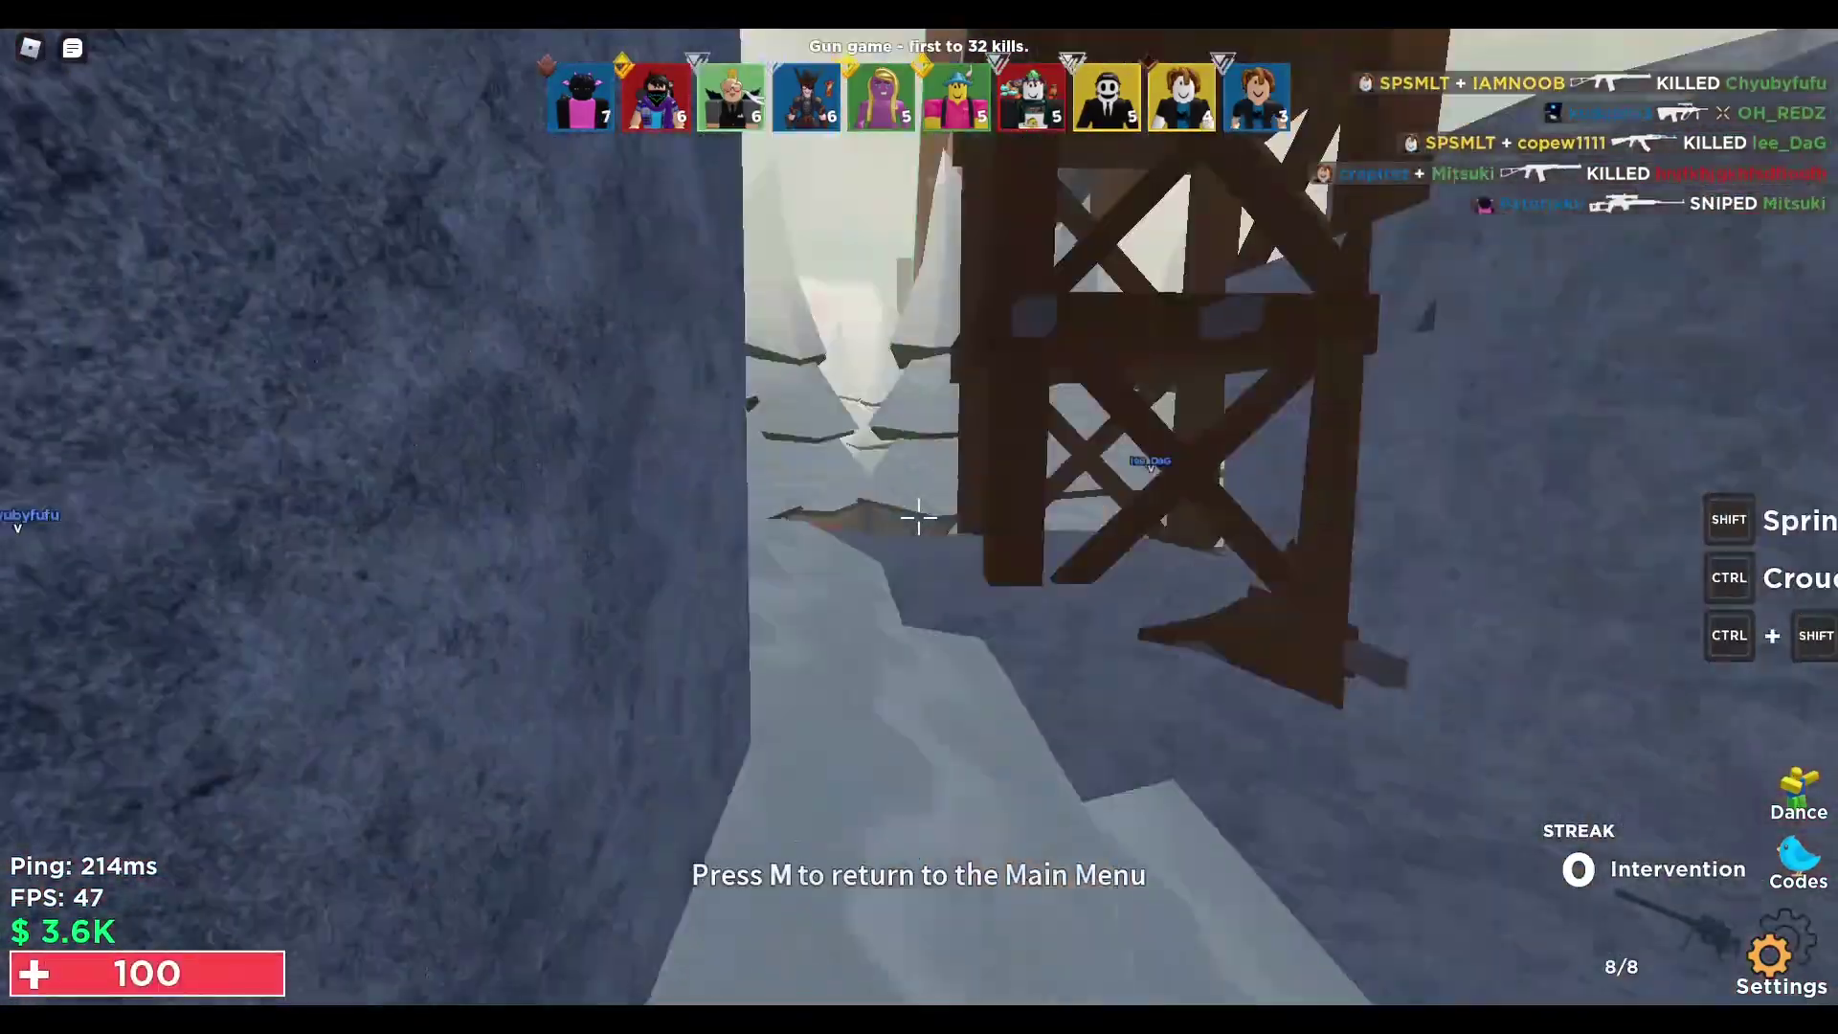
- Drop toward an enemy and fire the Intervention until a kill upgrades it to the Deagle
{"action": "key", "text": "w"}
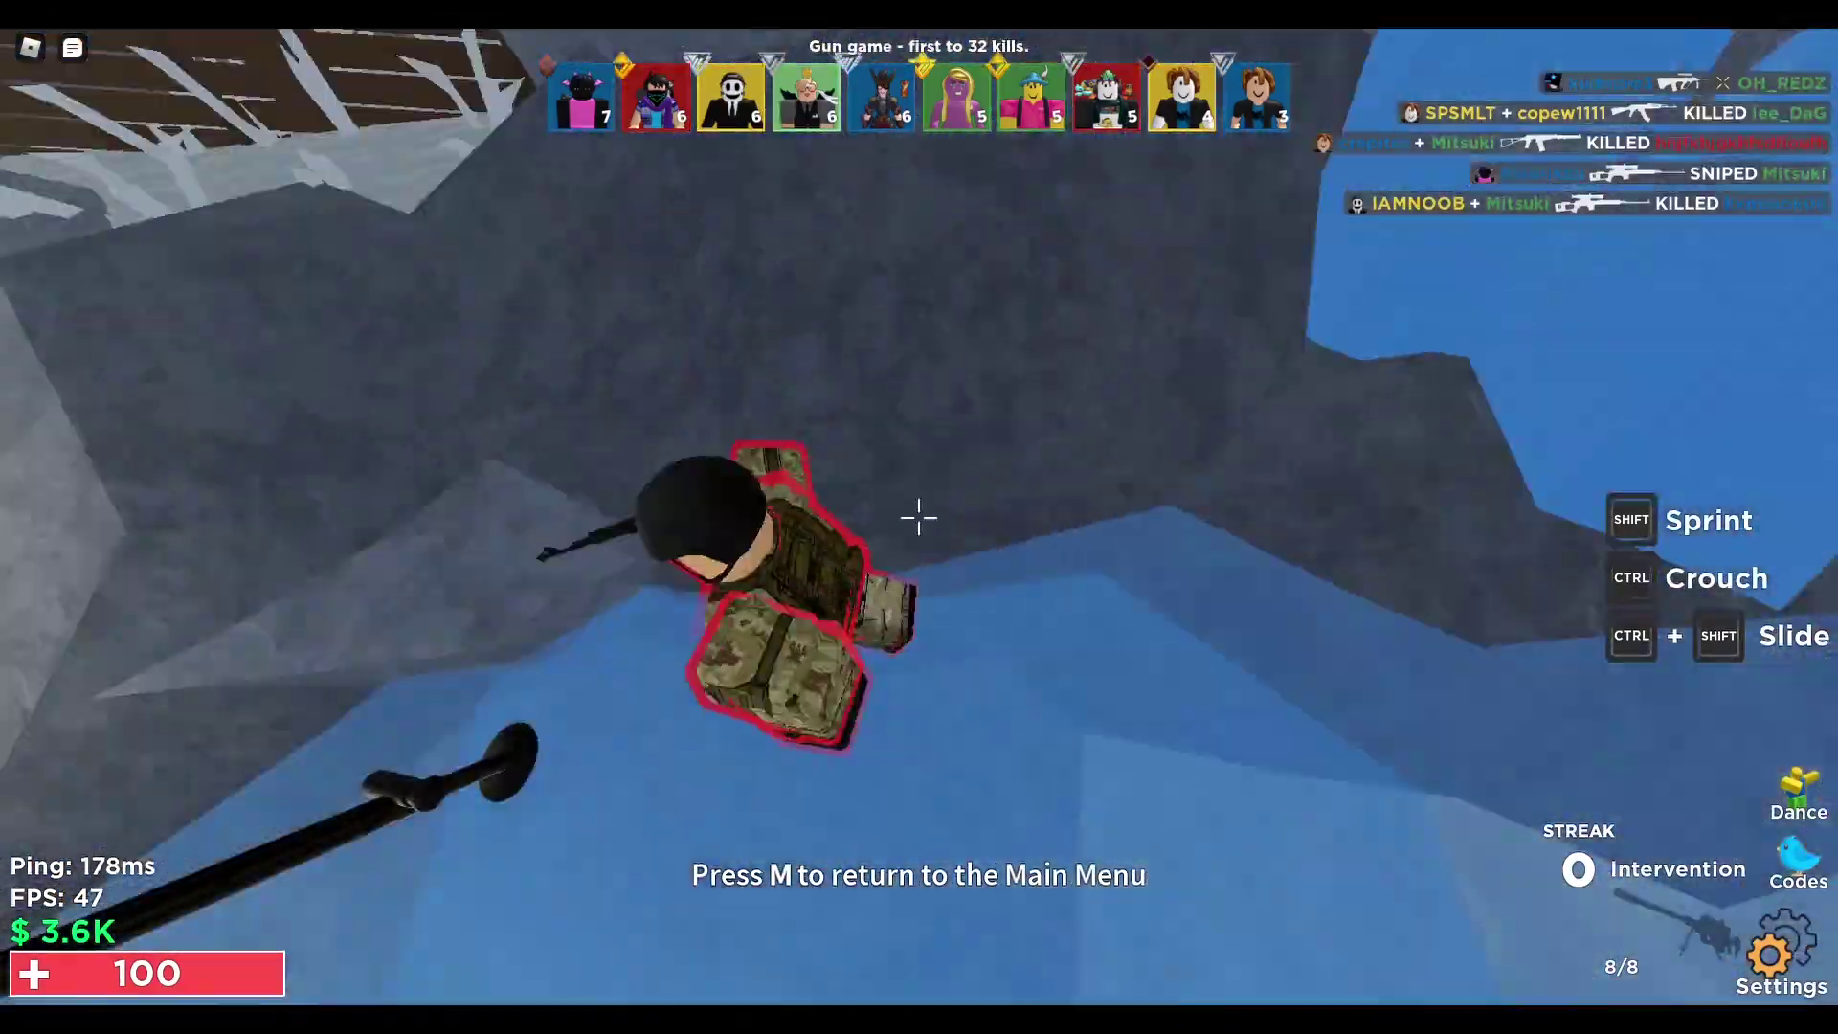
{"action": "left_click", "coordinate": [919, 517]}
{"action": "left_click", "coordinate": [920, 517]}
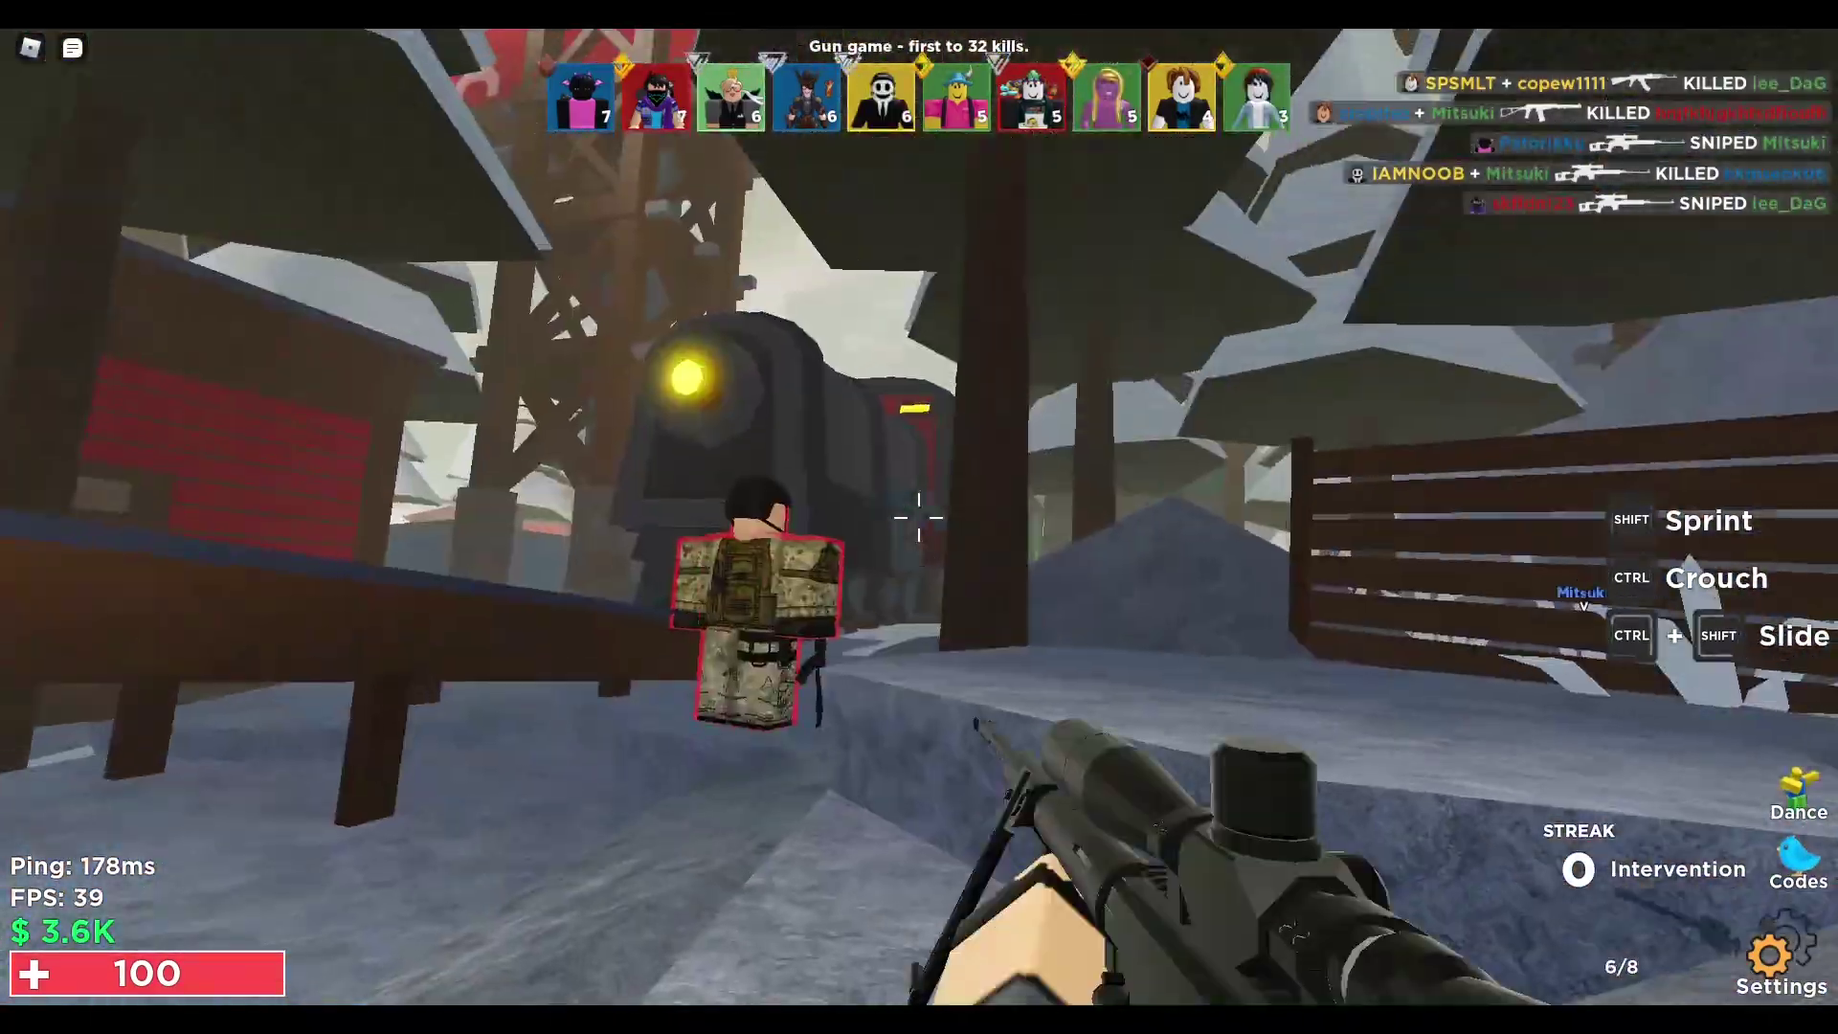
{"action": "left_click", "coordinate": [919, 517]}
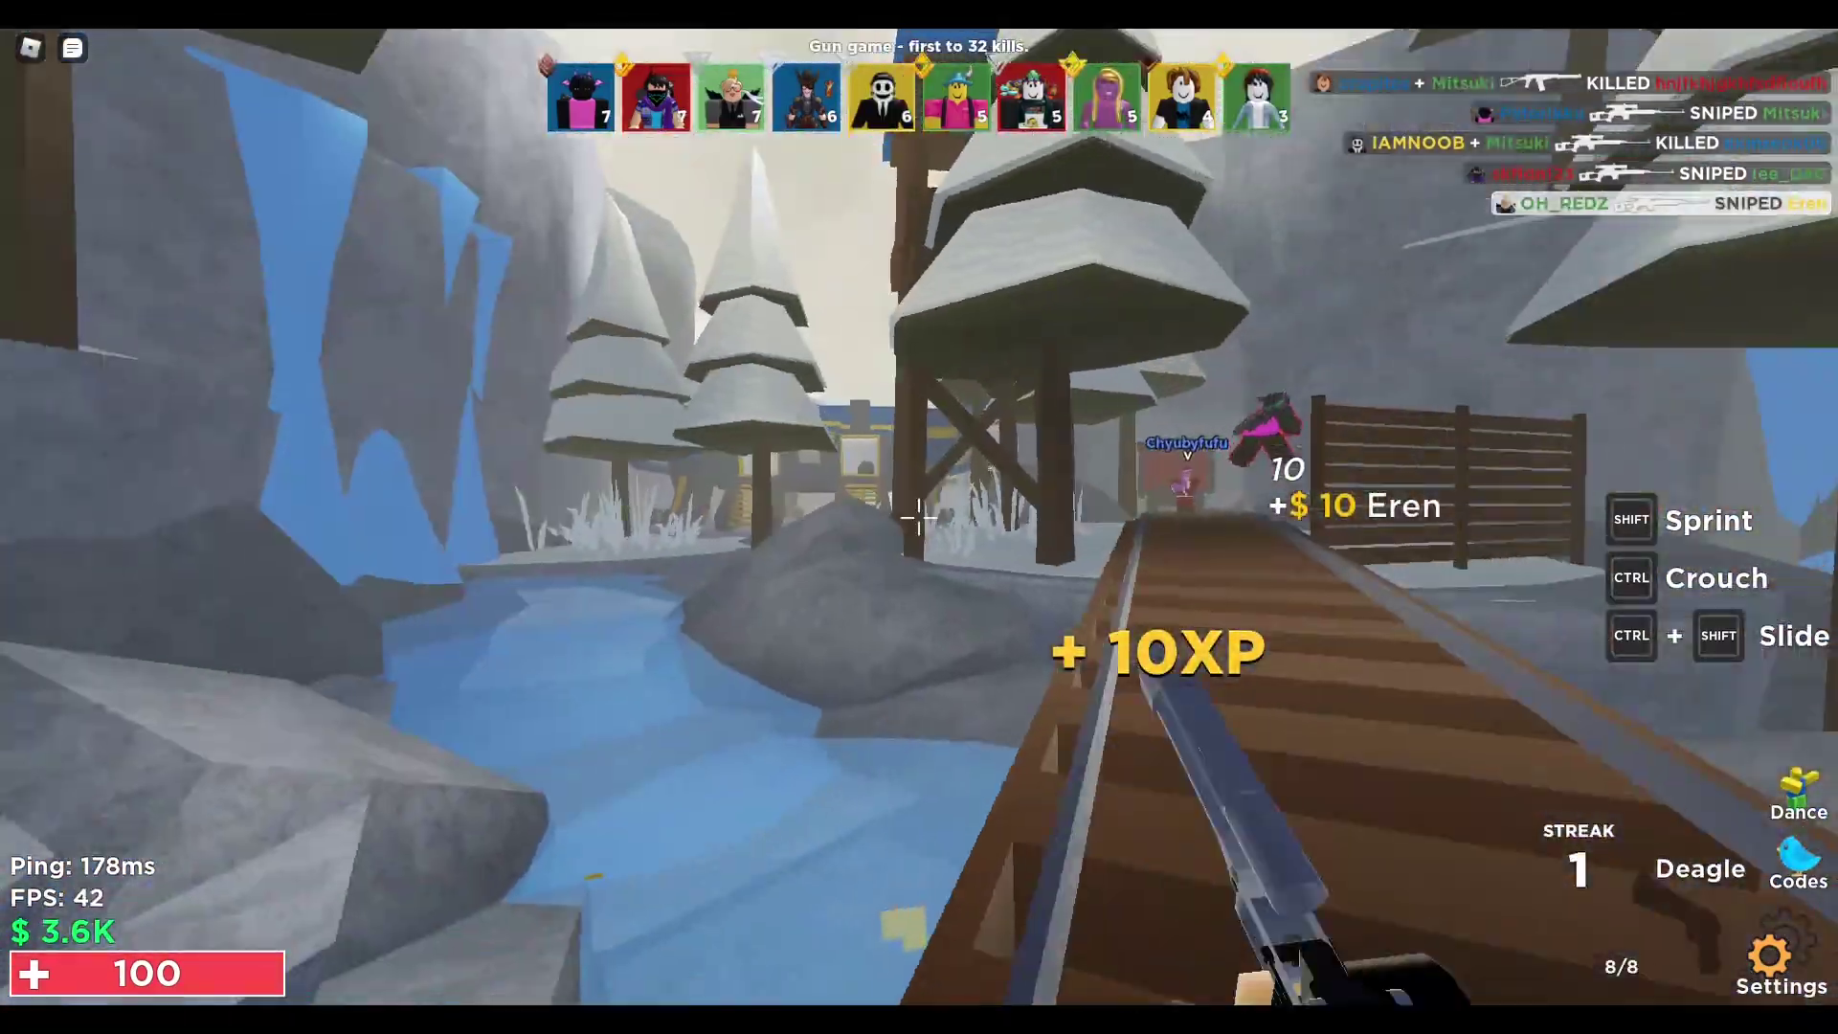
{"action": "left_click", "coordinate": [920, 517]}
{"action": "left_click", "coordinate": [919, 517]}
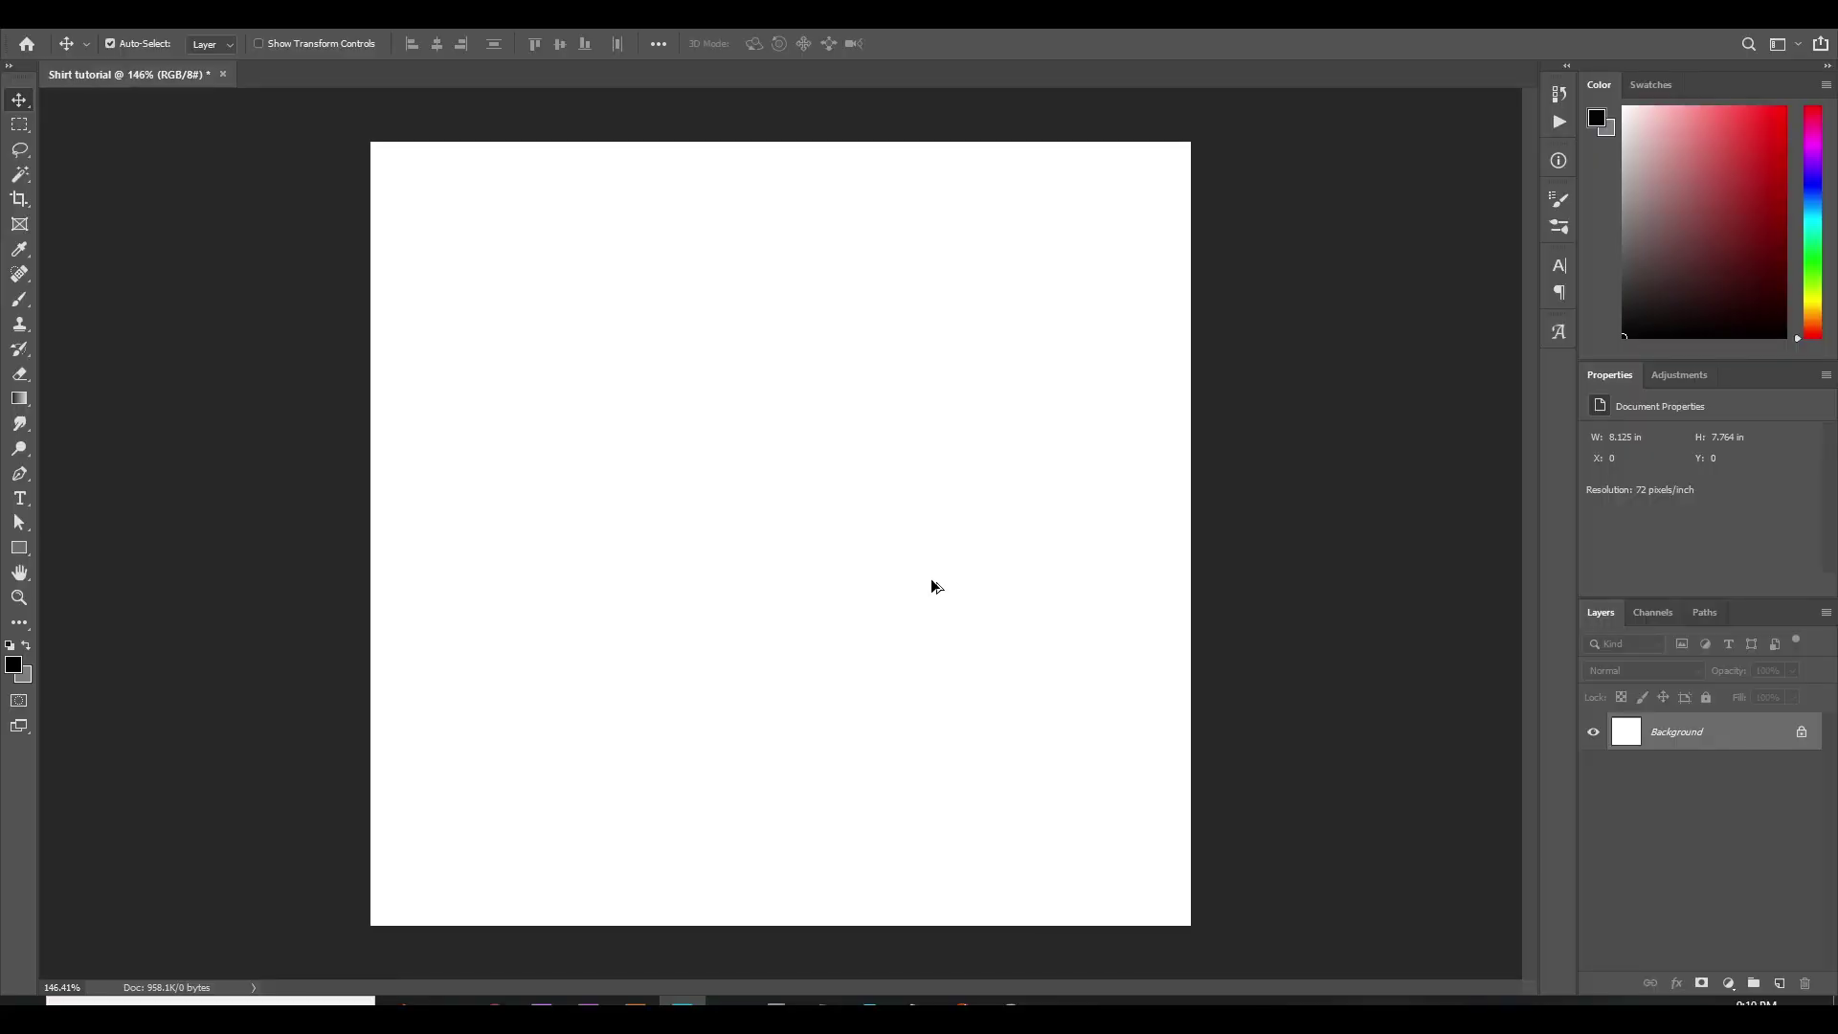
- Shoot at an opposing player, then bring up the in-game People menu with Esc
{"action": "scroll", "coordinate": [936, 586], "scroll_direction": "down", "scroll_amount": 1}
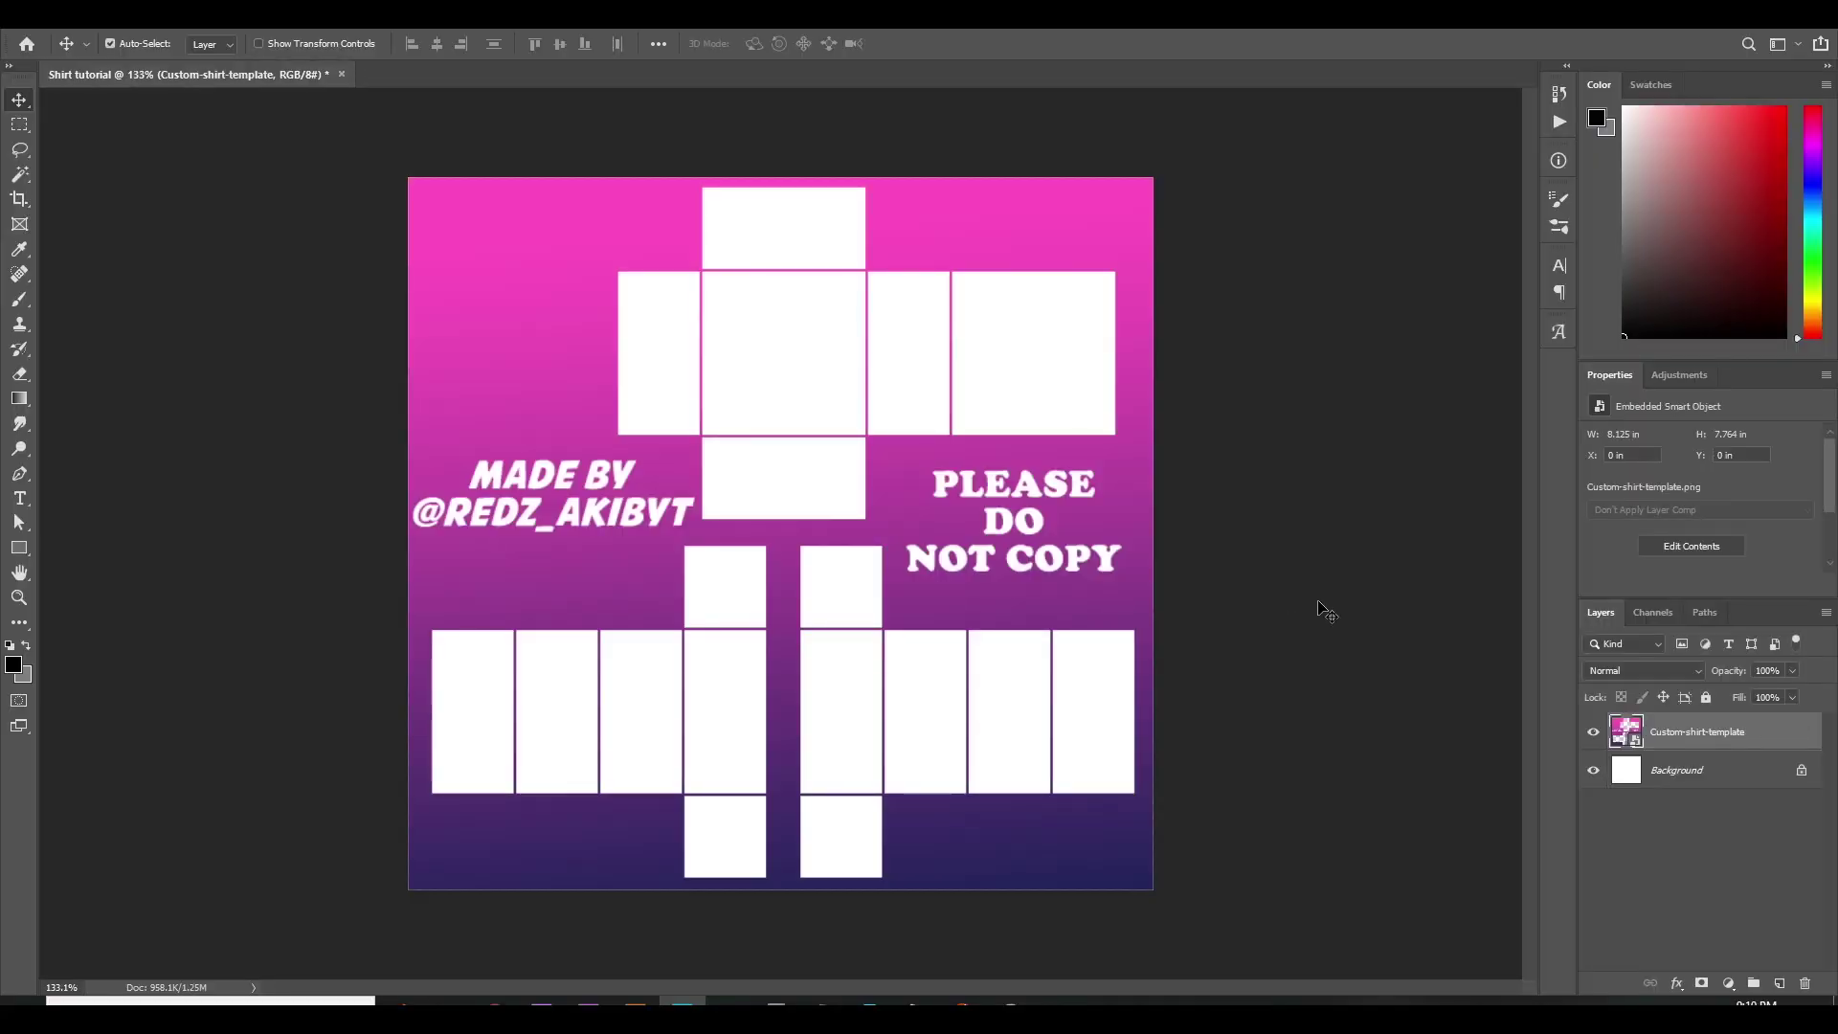
{"action": "scroll", "coordinate": [855, 525], "scroll_direction": "up", "scroll_amount": 1}
{"action": "scroll", "coordinate": [731, 776], "scroll_direction": "down", "scroll_amount": 1}
{"action": "scroll", "coordinate": [569, 927], "scroll_direction": "up", "scroll_amount": 1}
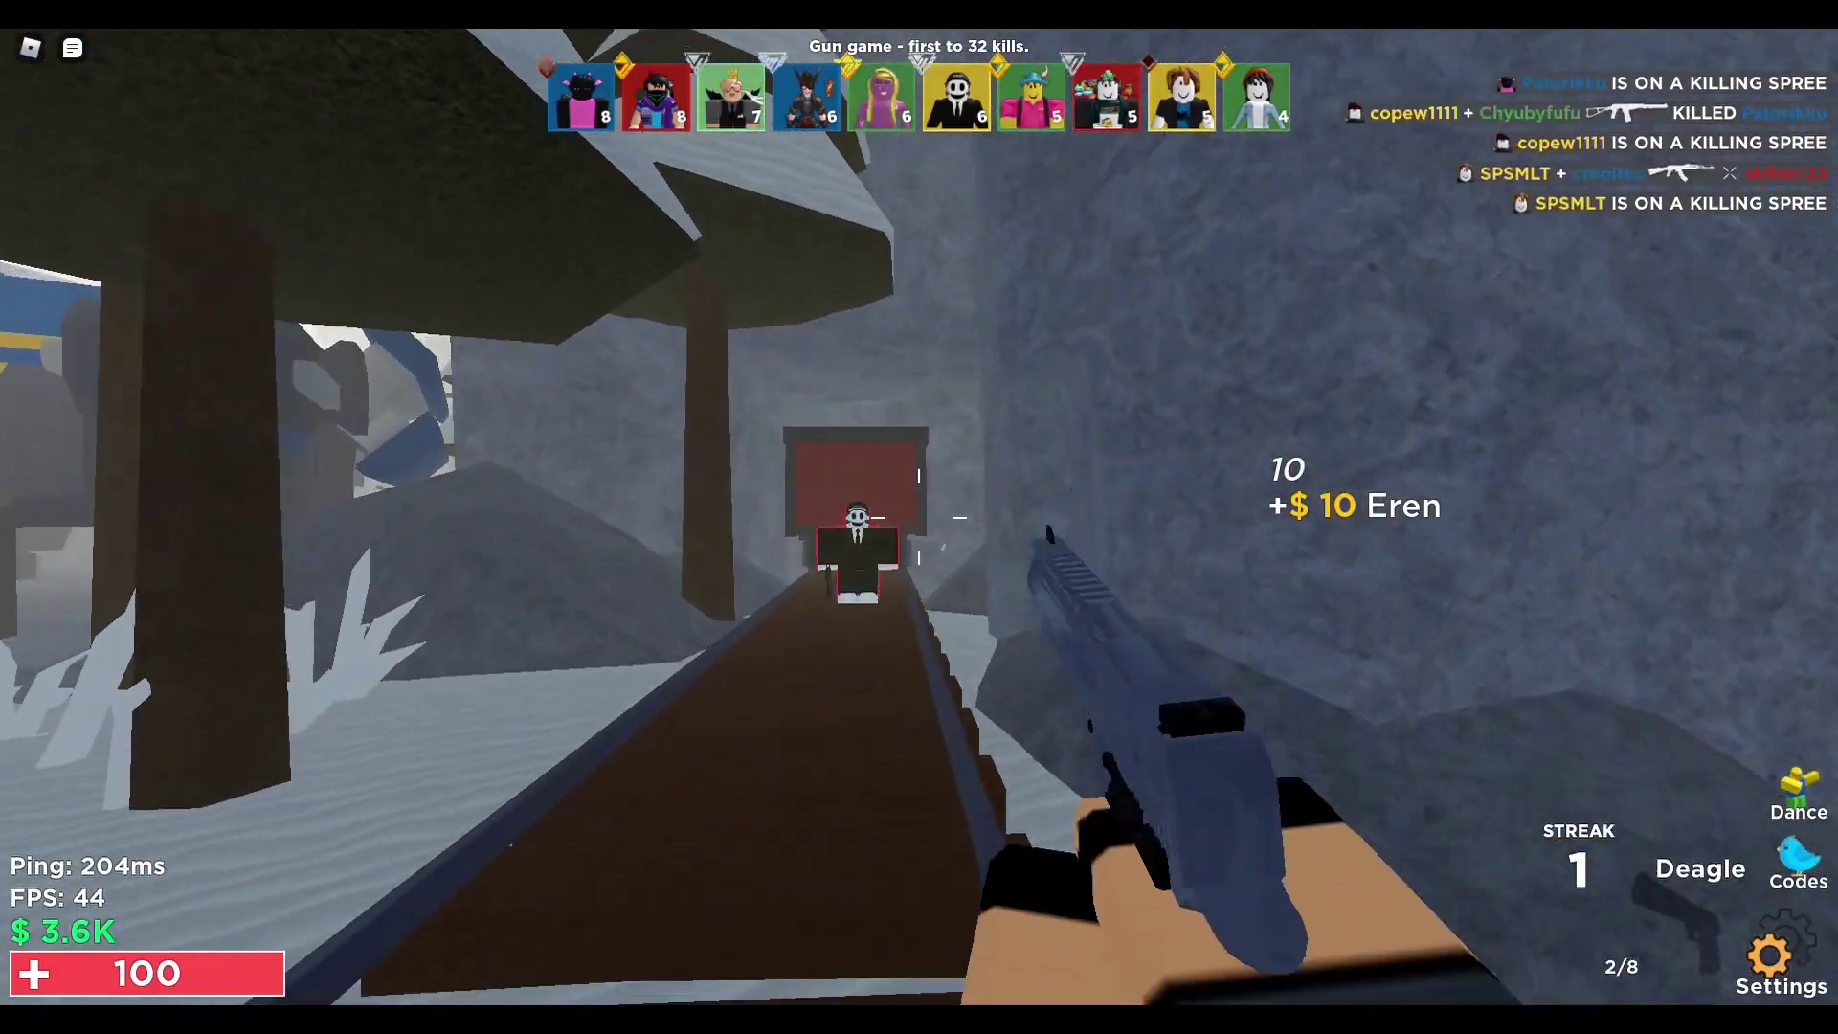
{"action": "left_click", "coordinate": [917, 514]}
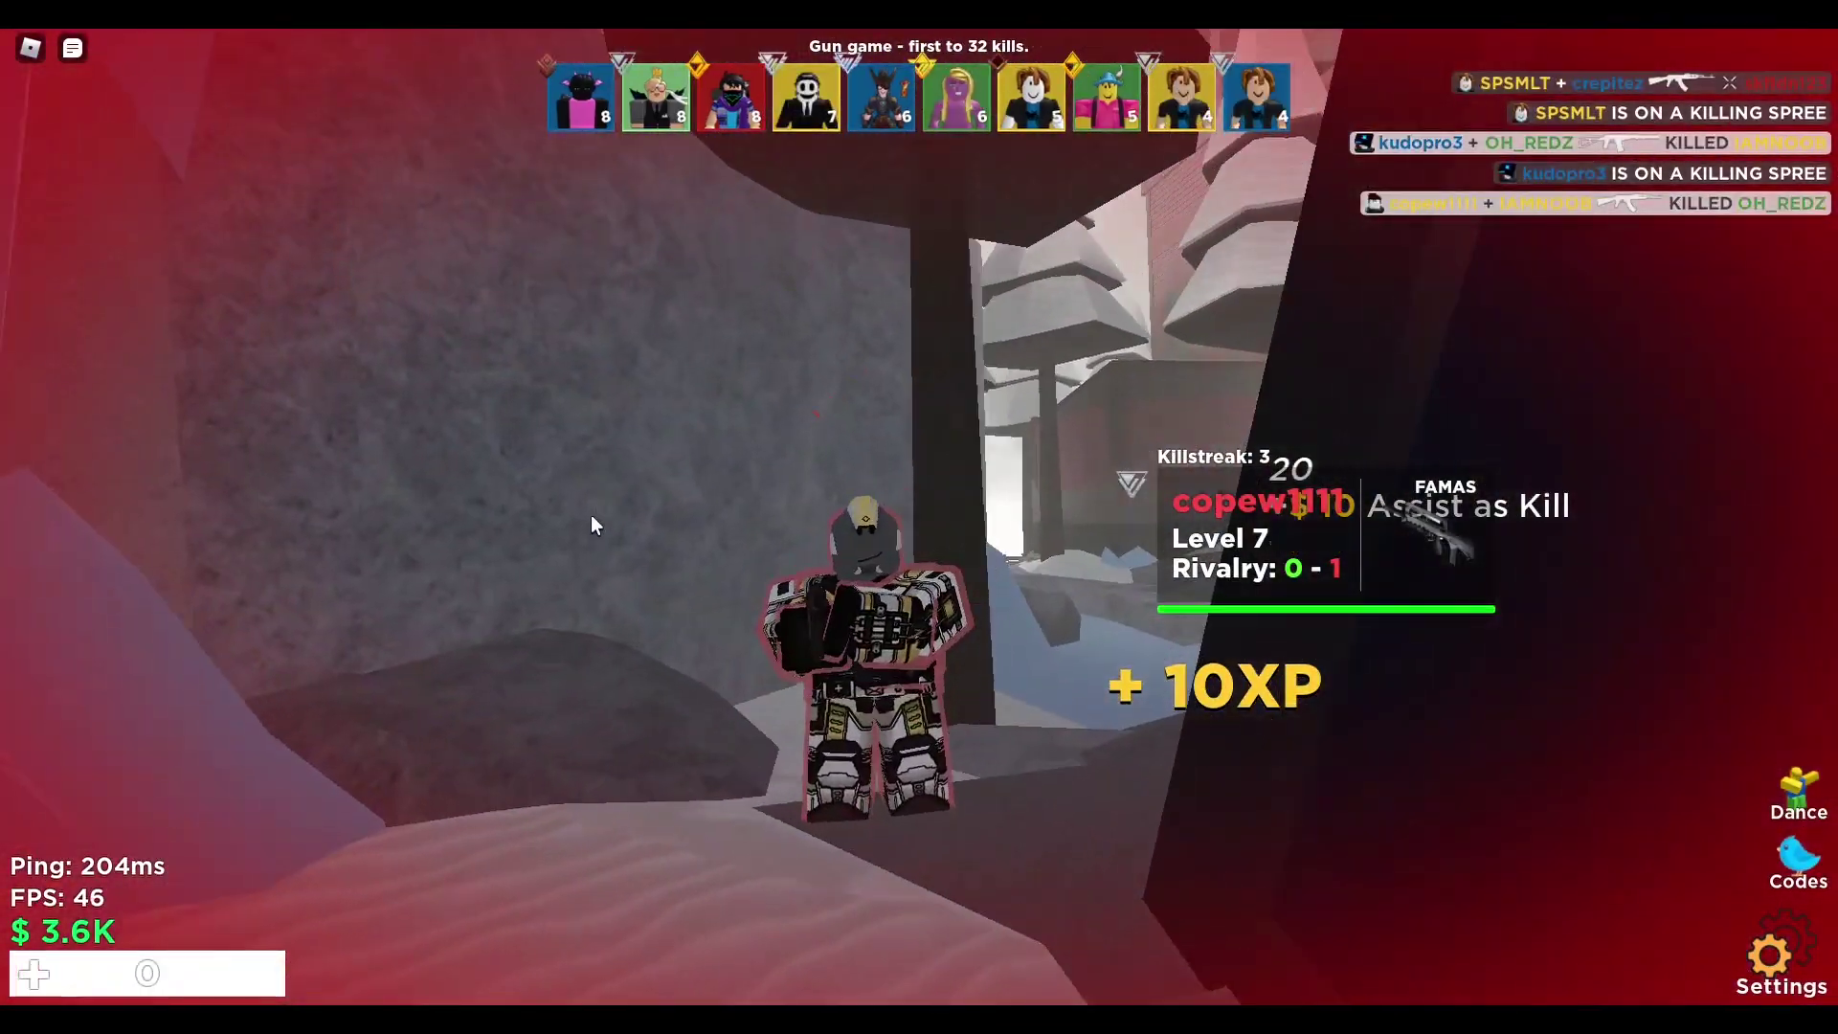
{"action": "key", "text": "Escape"}
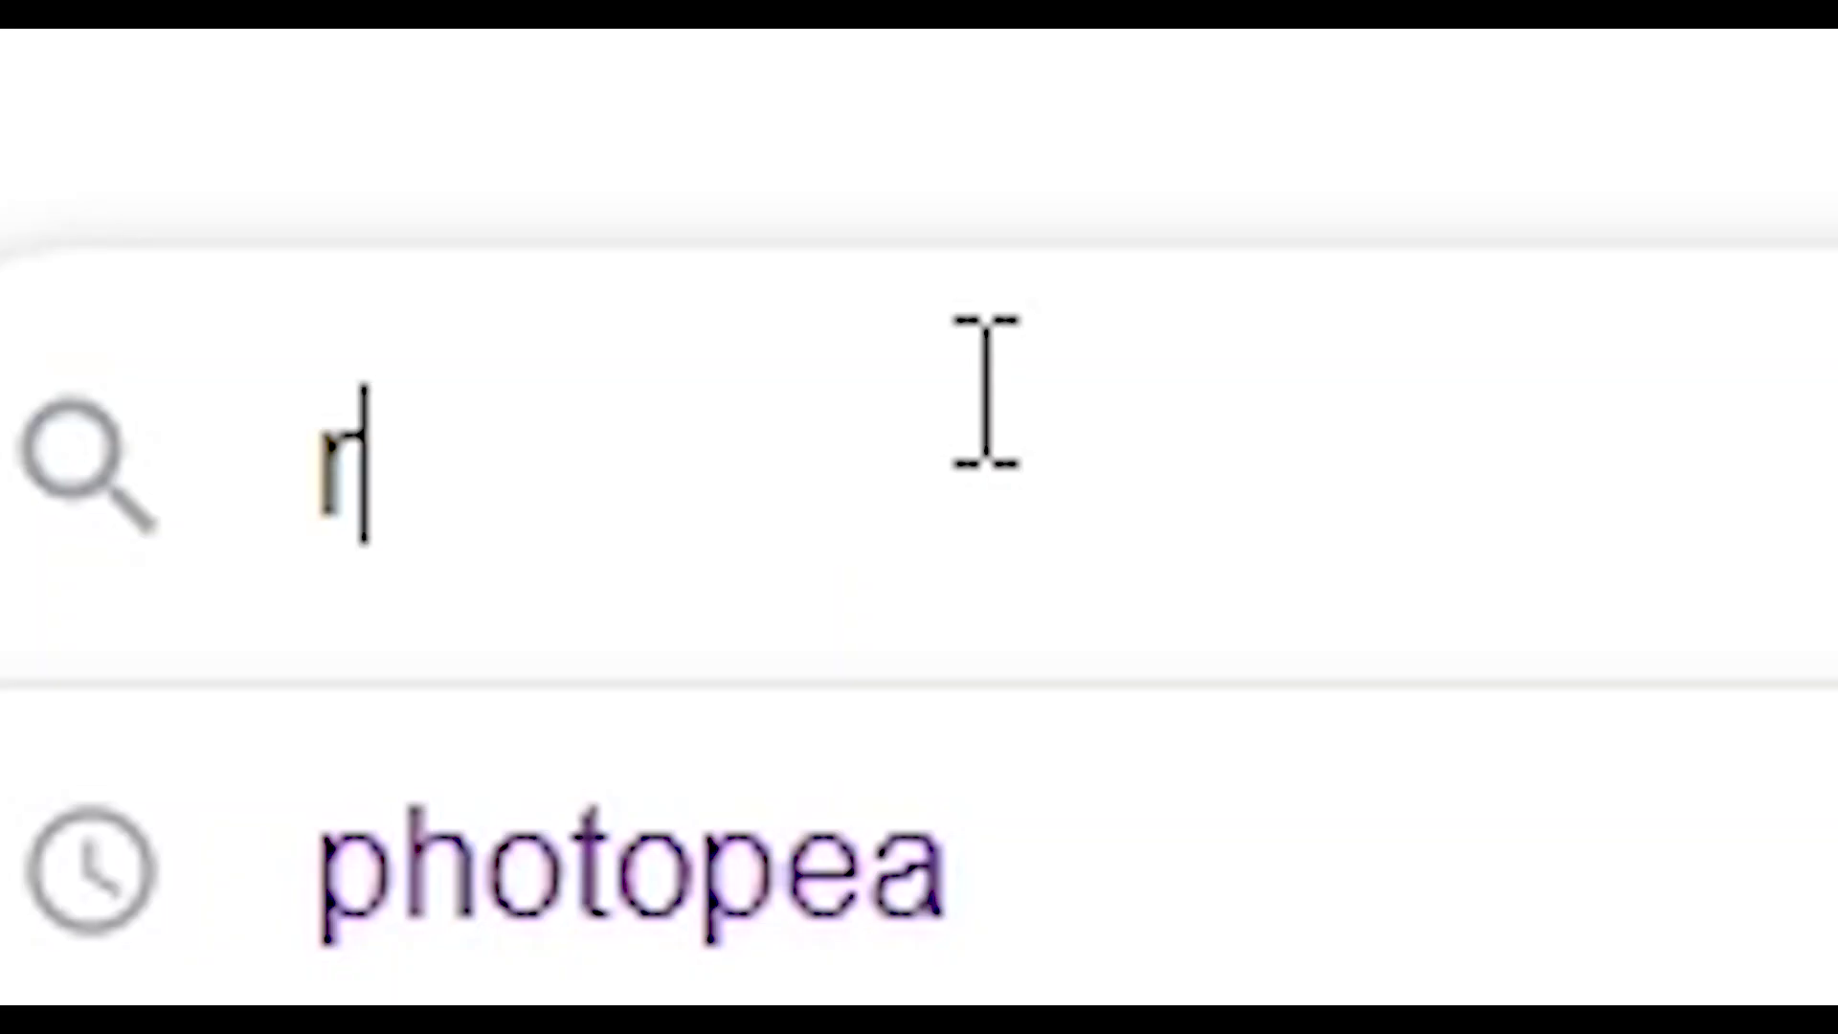
- Search Google for 'roblox shirt template' and open the Developer Hub clothing article
{"action": "type", "text": "oblox shirt"}
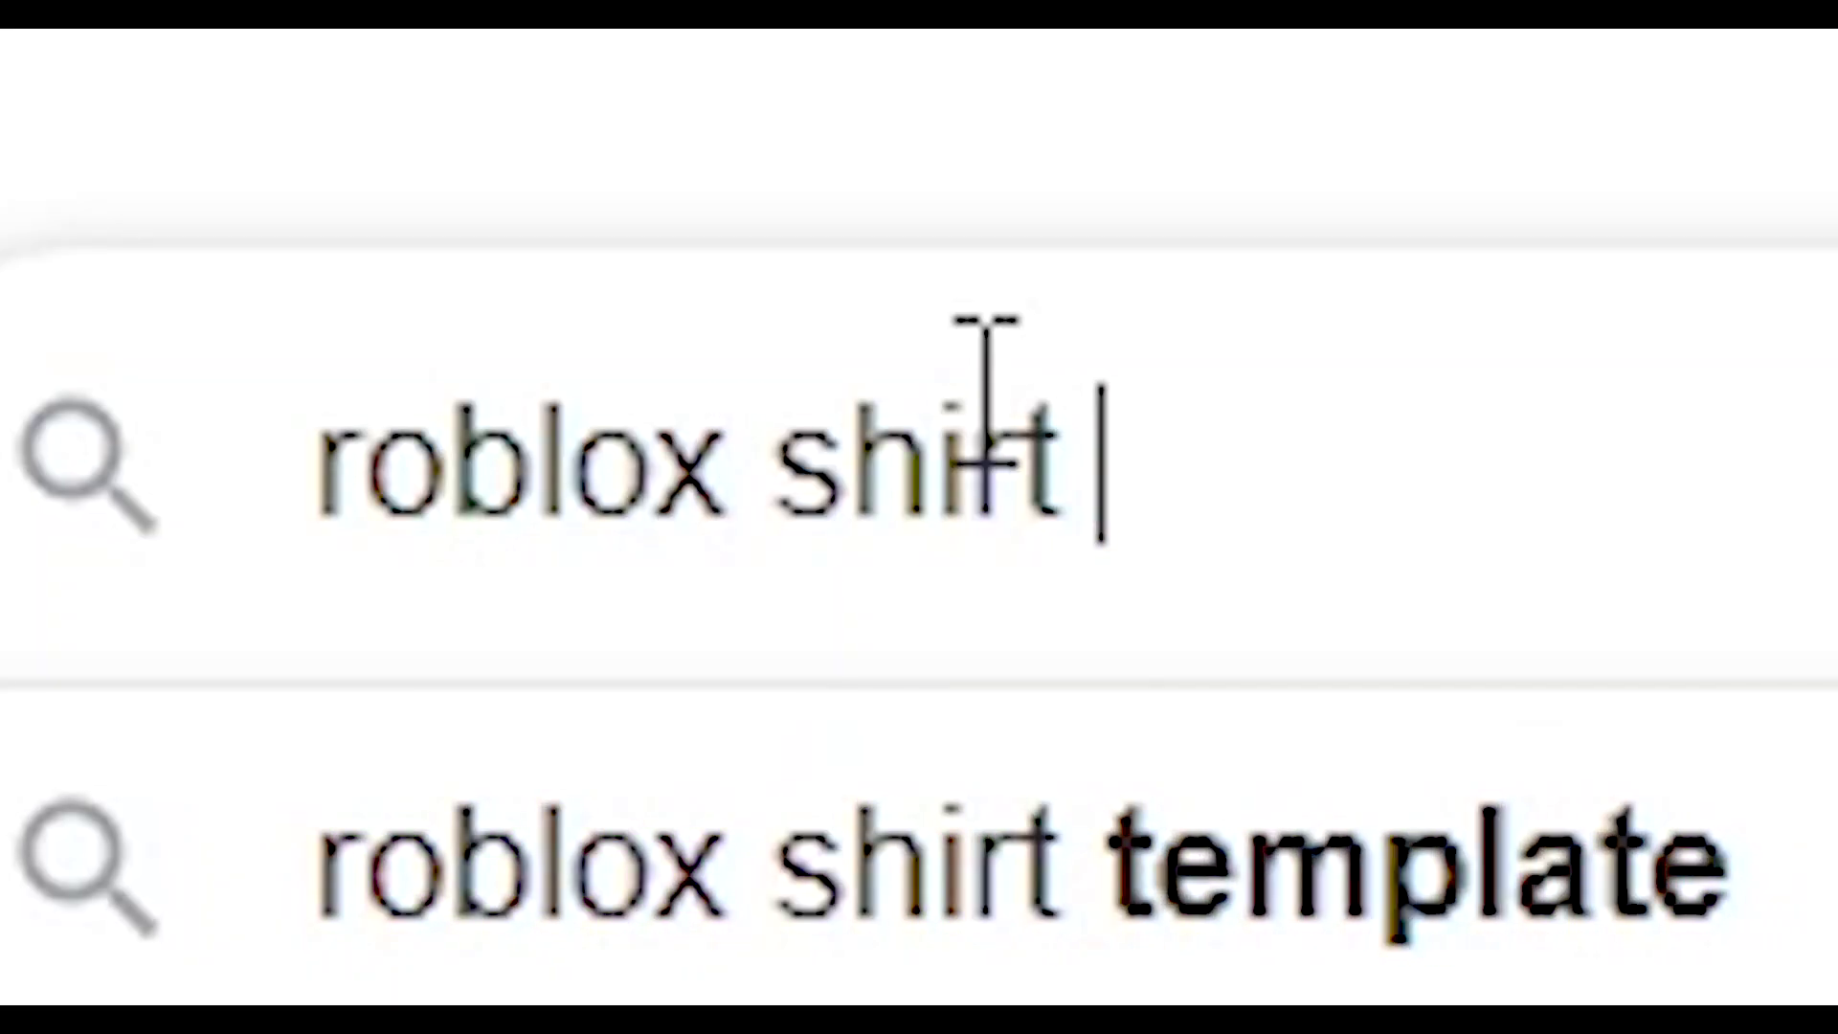
{"action": "key", "text": "Down"}
{"action": "key", "text": "Return"}
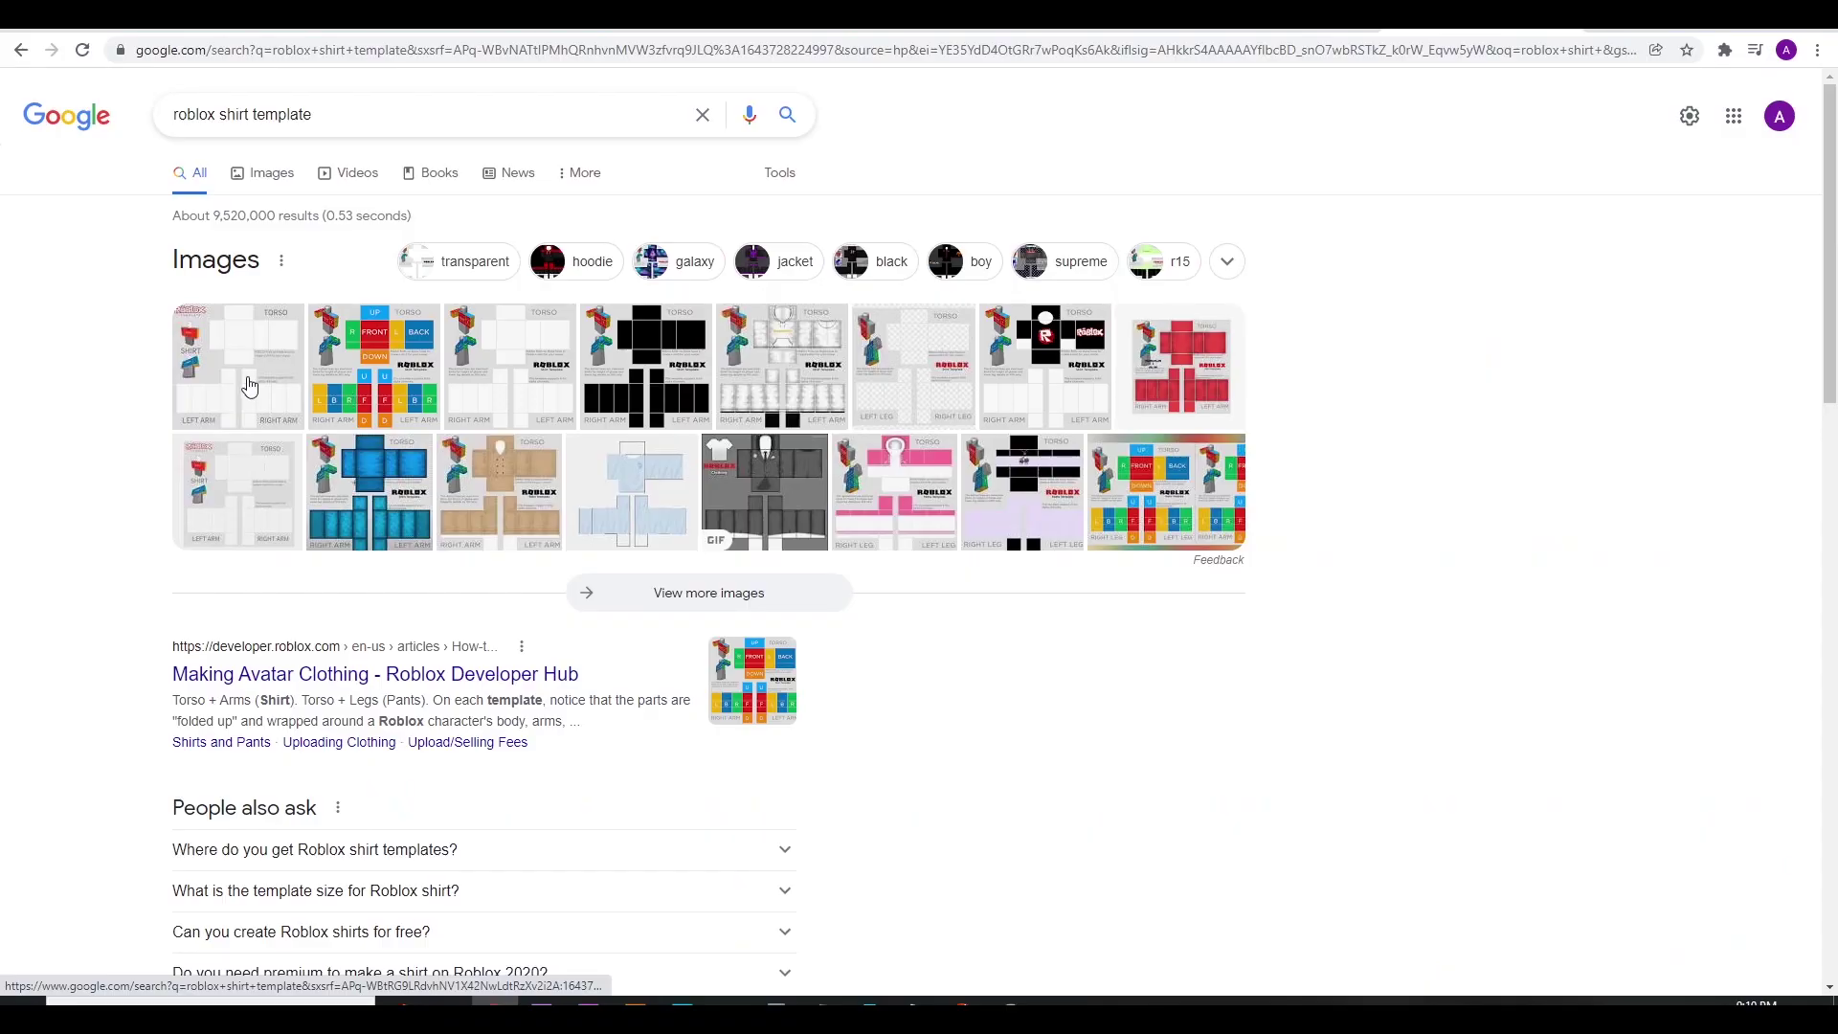
{"action": "scroll", "coordinate": [321, 562], "scroll_direction": "down", "scroll_amount": 1}
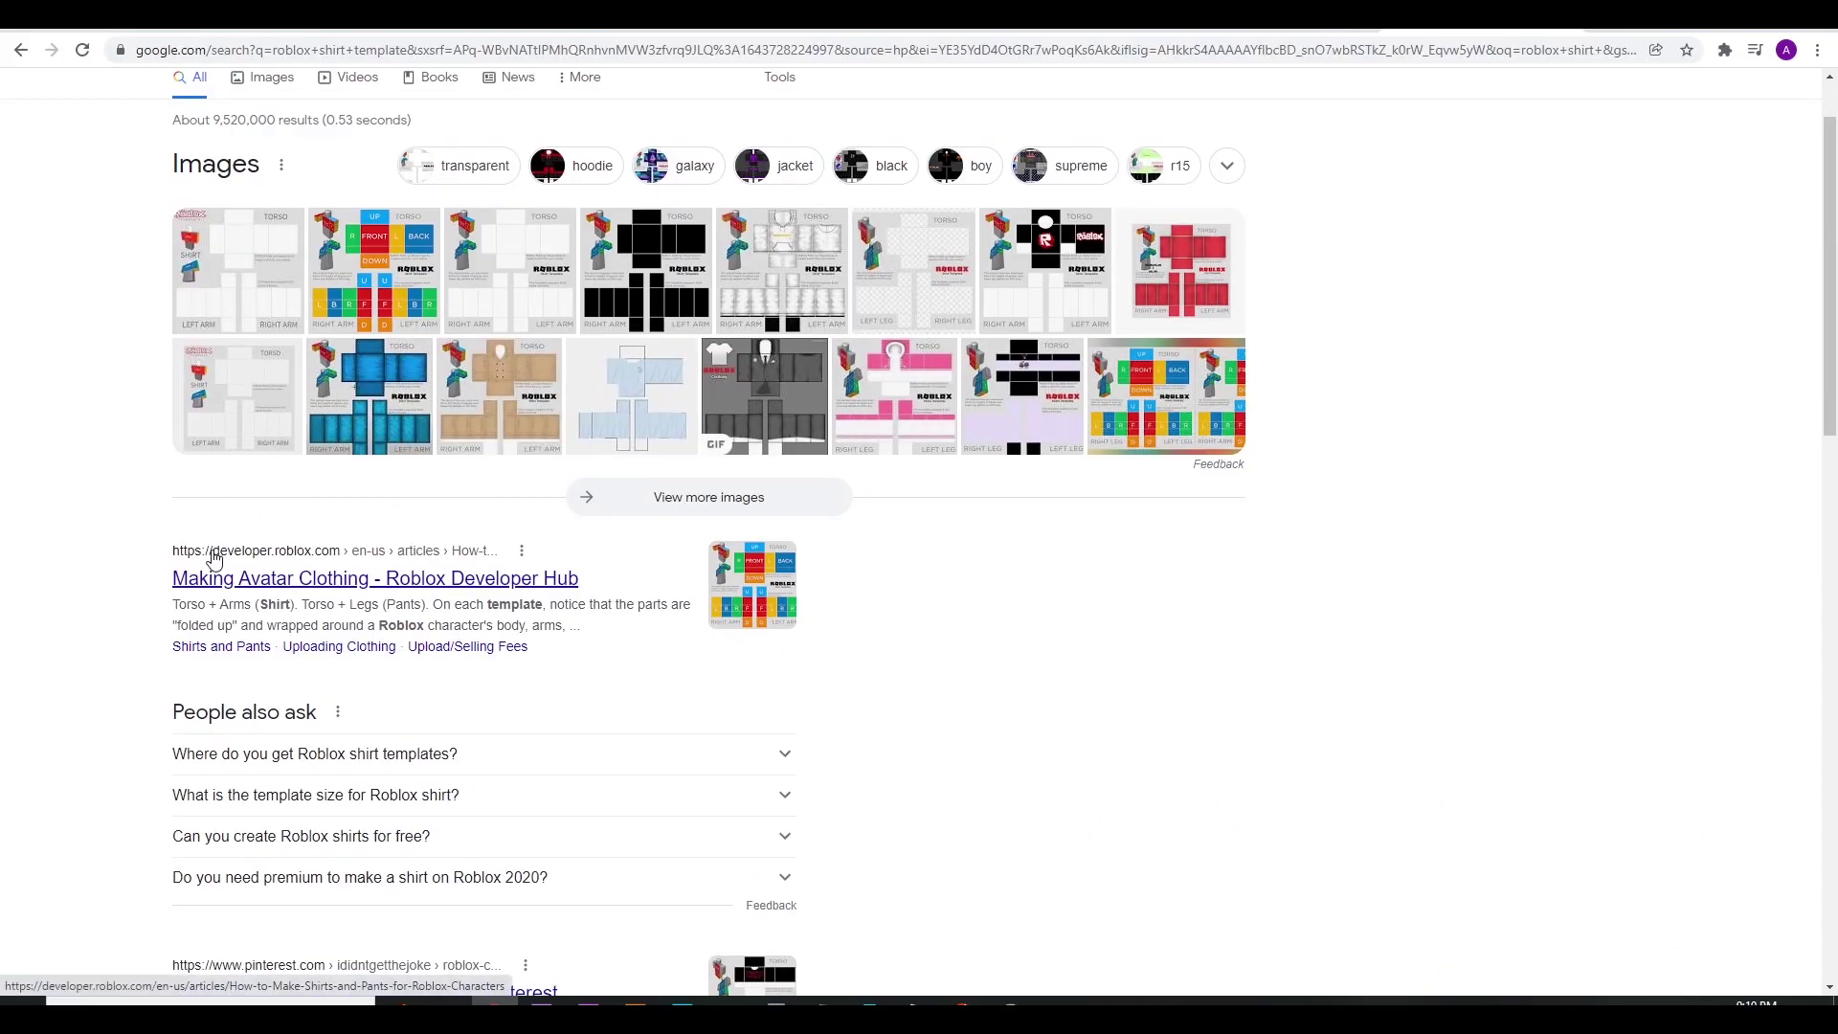
{"action": "left_click", "coordinate": [292, 588]}
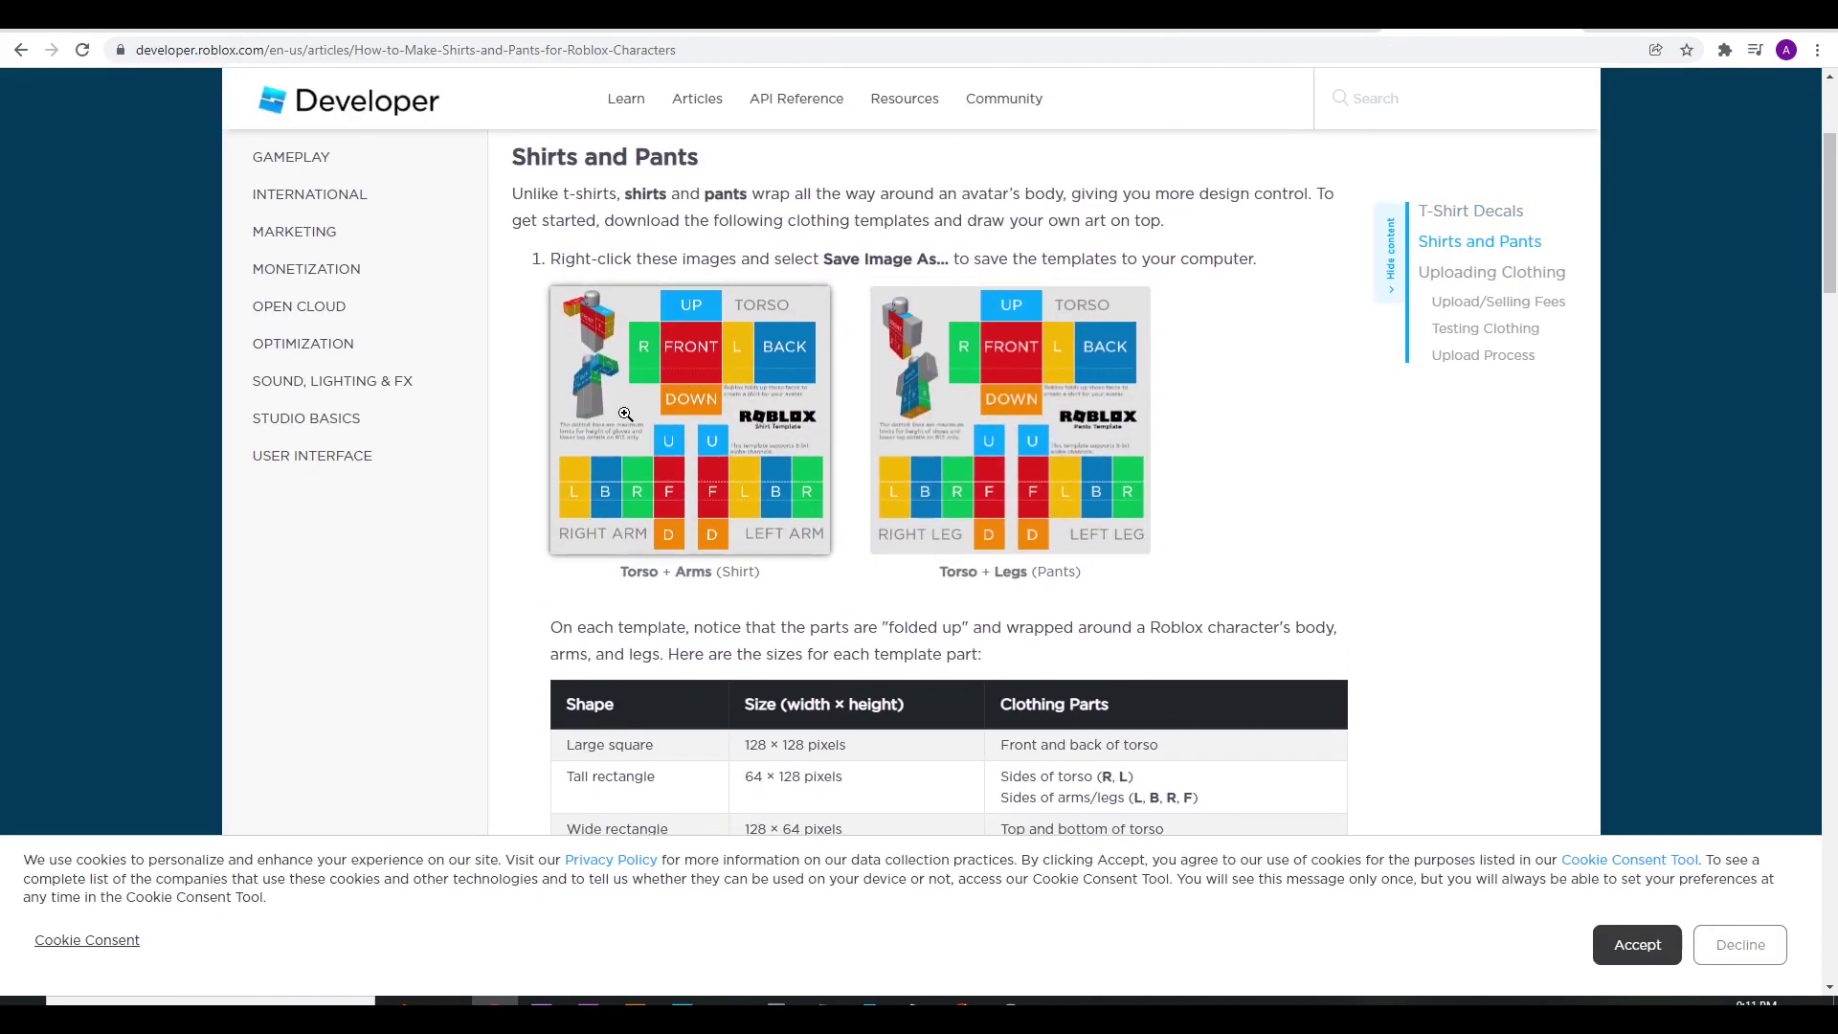
- Enlarge the Torso + Arms shirt template image and copy it
{"action": "left_click", "coordinate": [642, 416]}
{"action": "right_click", "coordinate": [903, 393]}
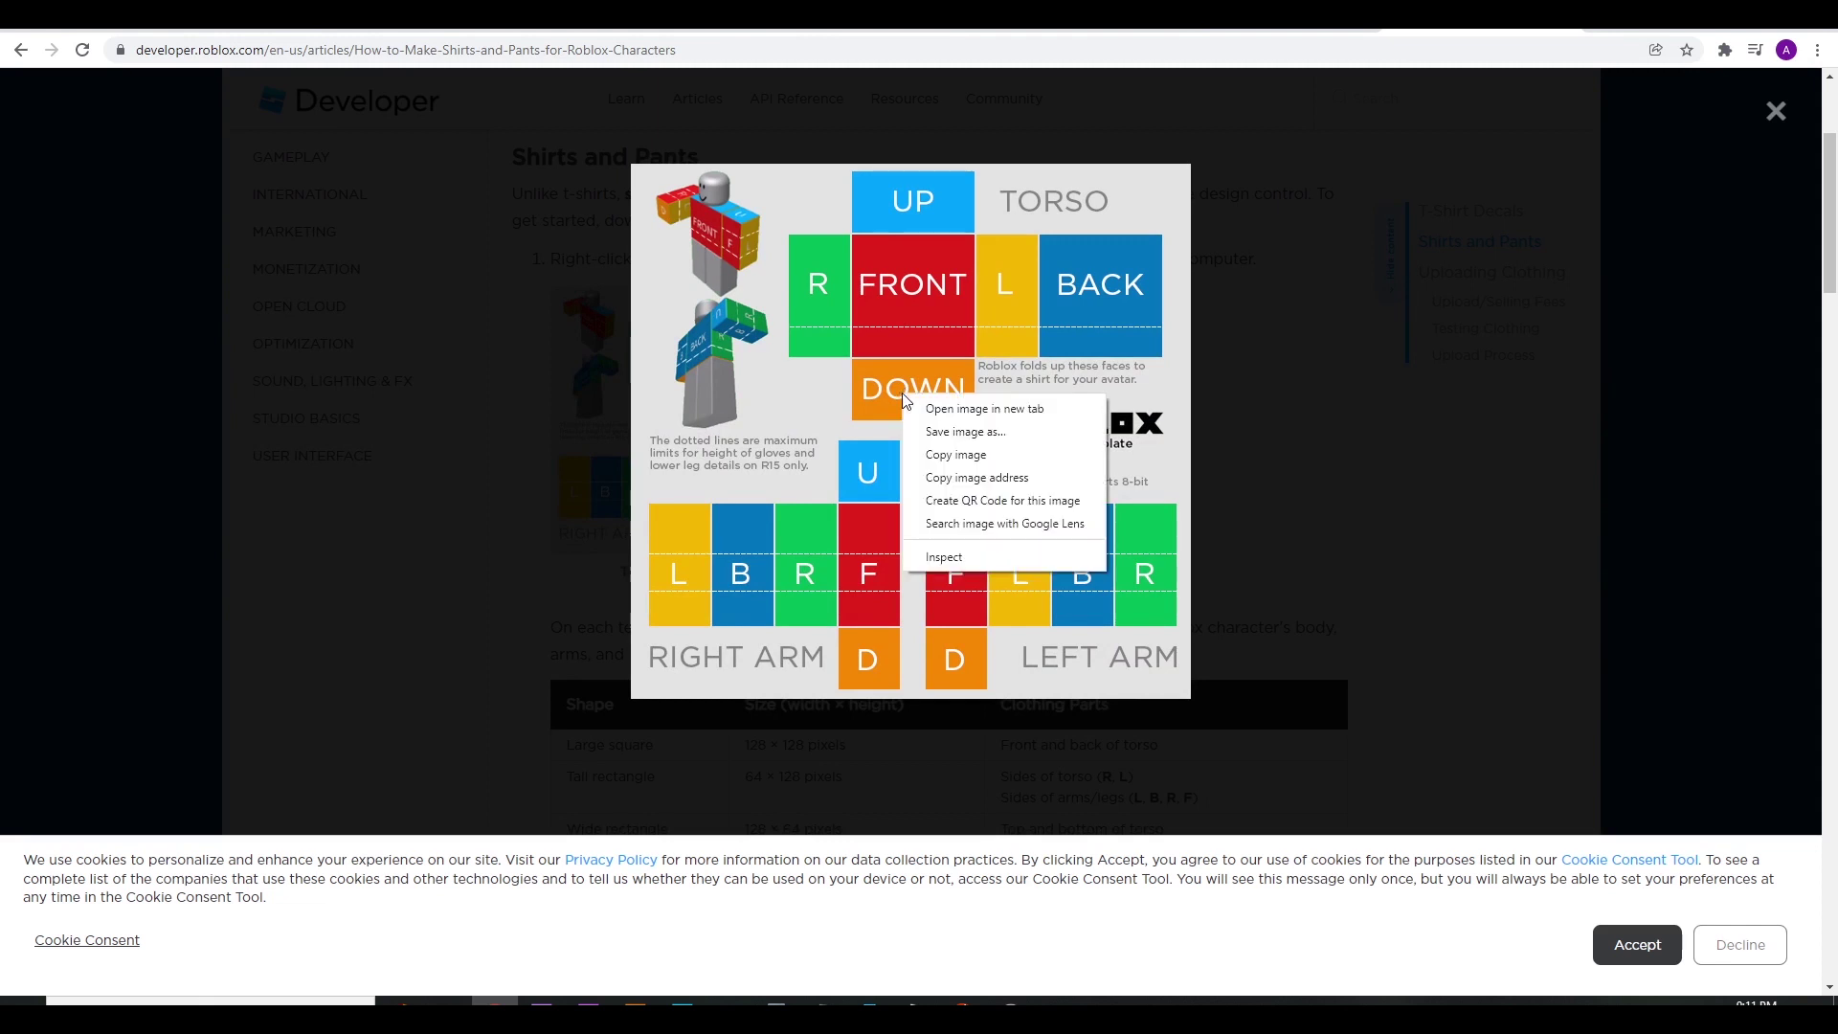
{"action": "left_click", "coordinate": [945, 456]}
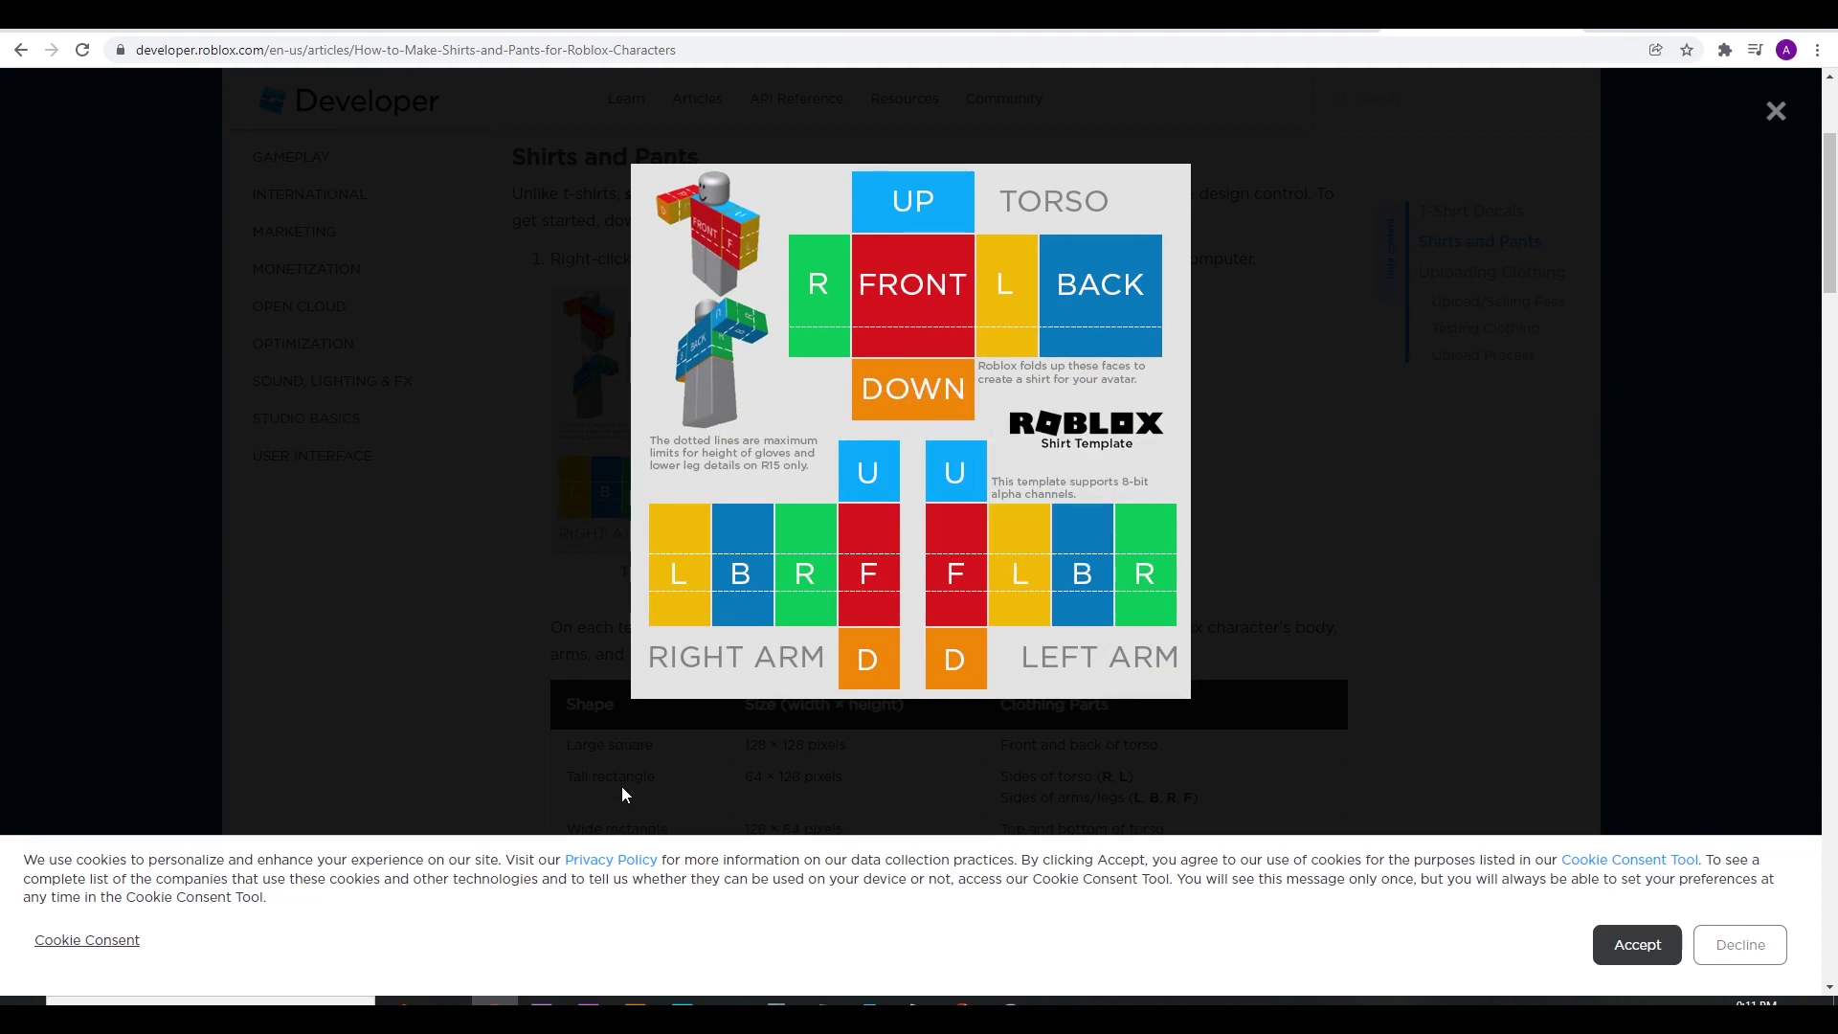
{"action": "key", "text": "alt+Tab"}
- Paste the copied Roblox shirt template as a new layer
{"action": "key", "text": "ctrl+v"}
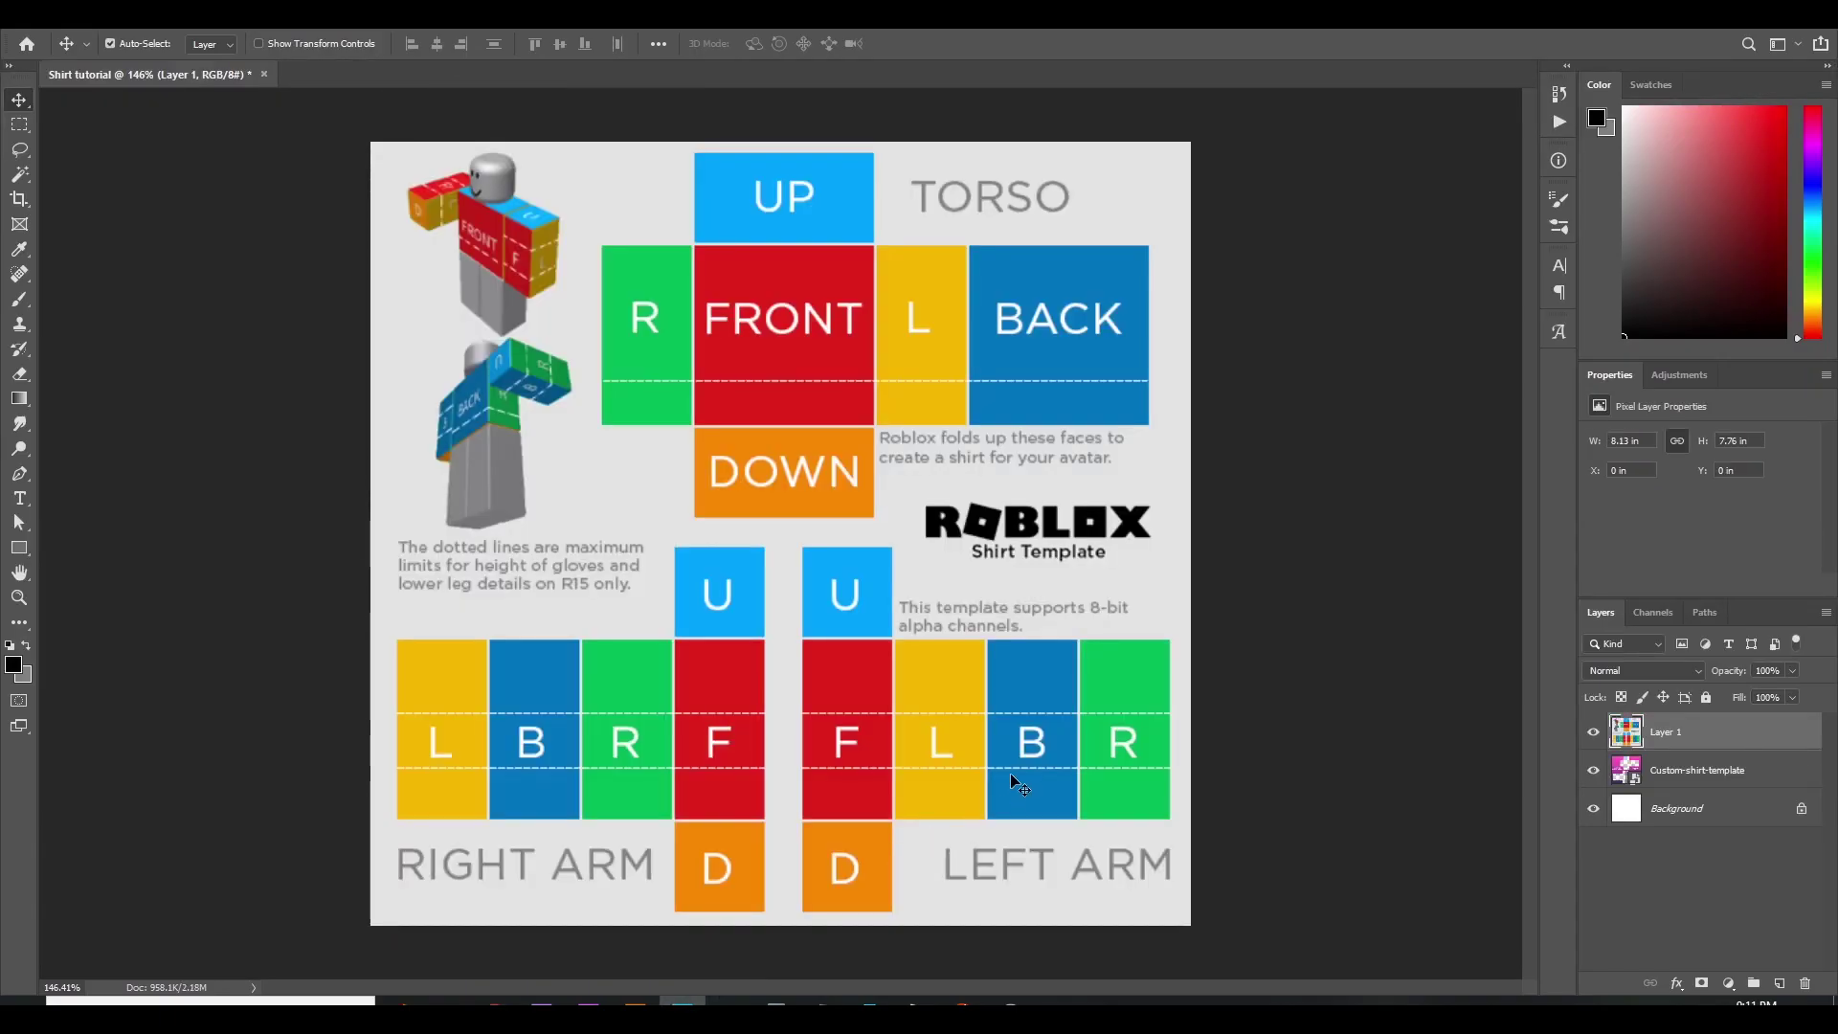
{"action": "scroll", "coordinate": [1022, 782], "scroll_direction": "down", "scroll_amount": 1}
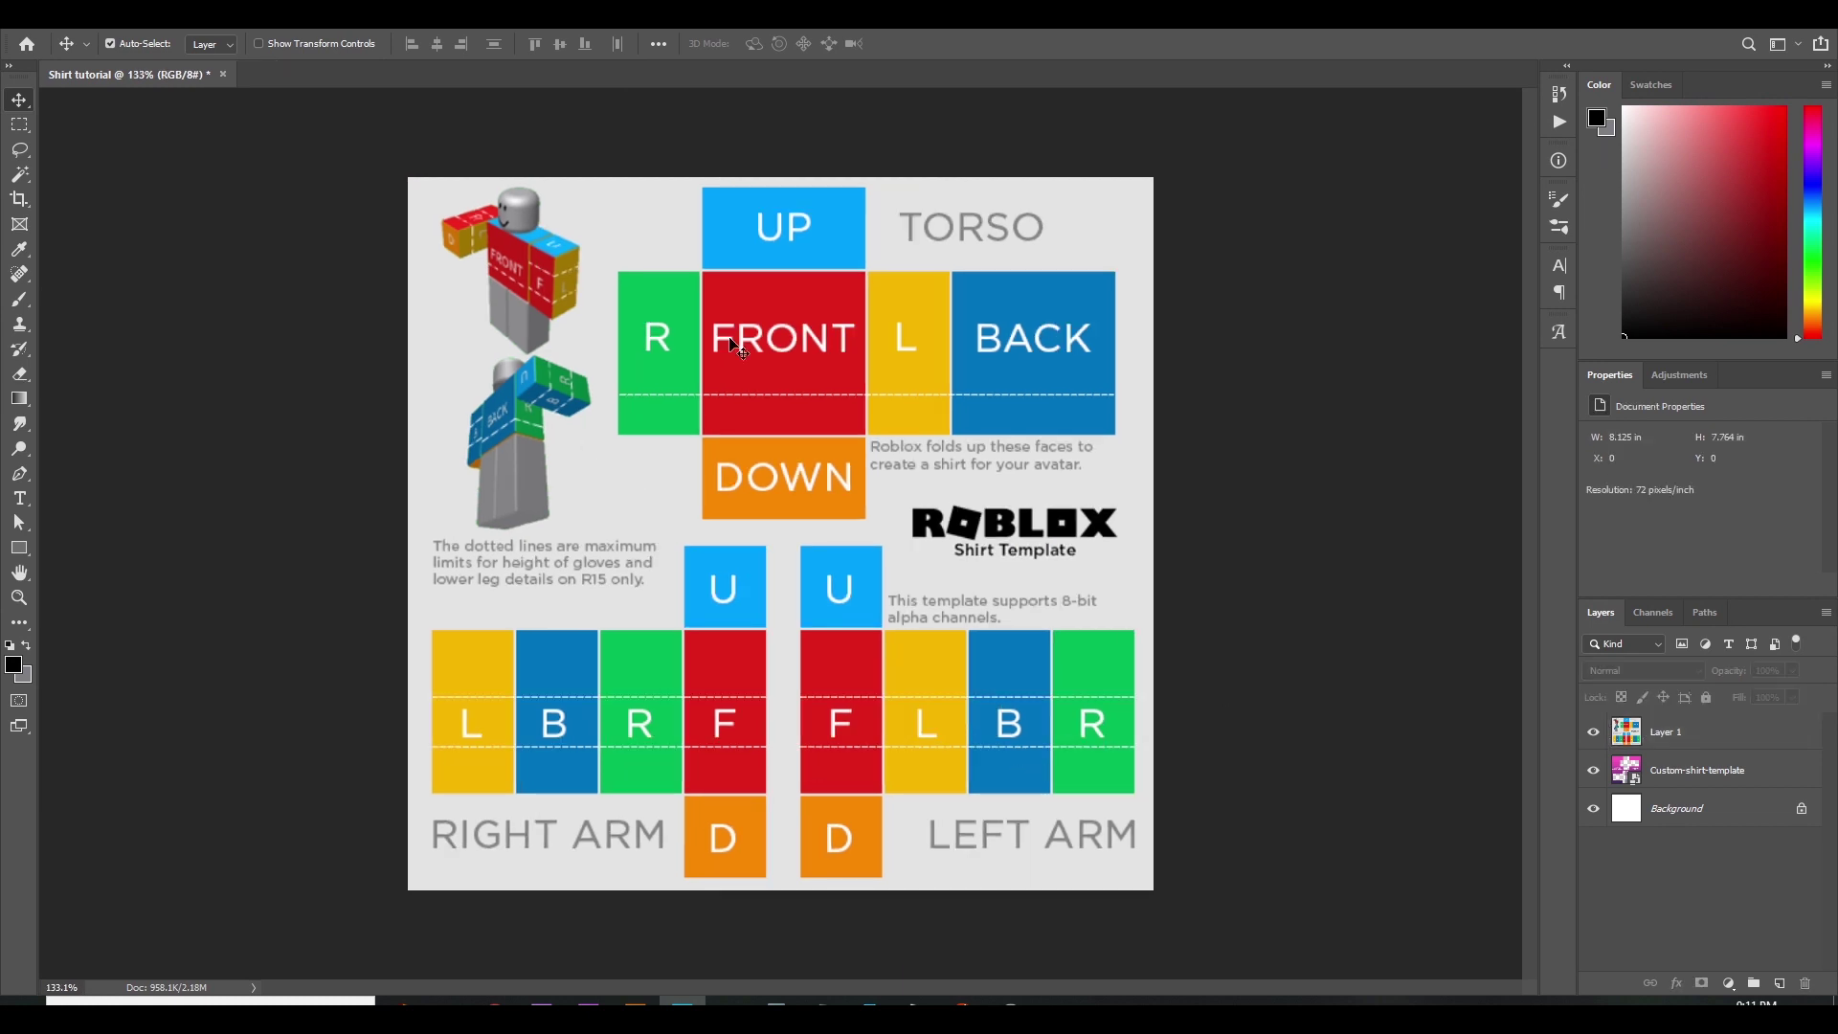
{"action": "scroll", "coordinate": [640, 361], "scroll_direction": "up", "scroll_amount": 1}
{"action": "scroll", "coordinate": [588, 333], "scroll_direction": "up", "scroll_amount": 1}
{"action": "scroll", "coordinate": [588, 333], "scroll_direction": "up", "scroll_amount": 3}
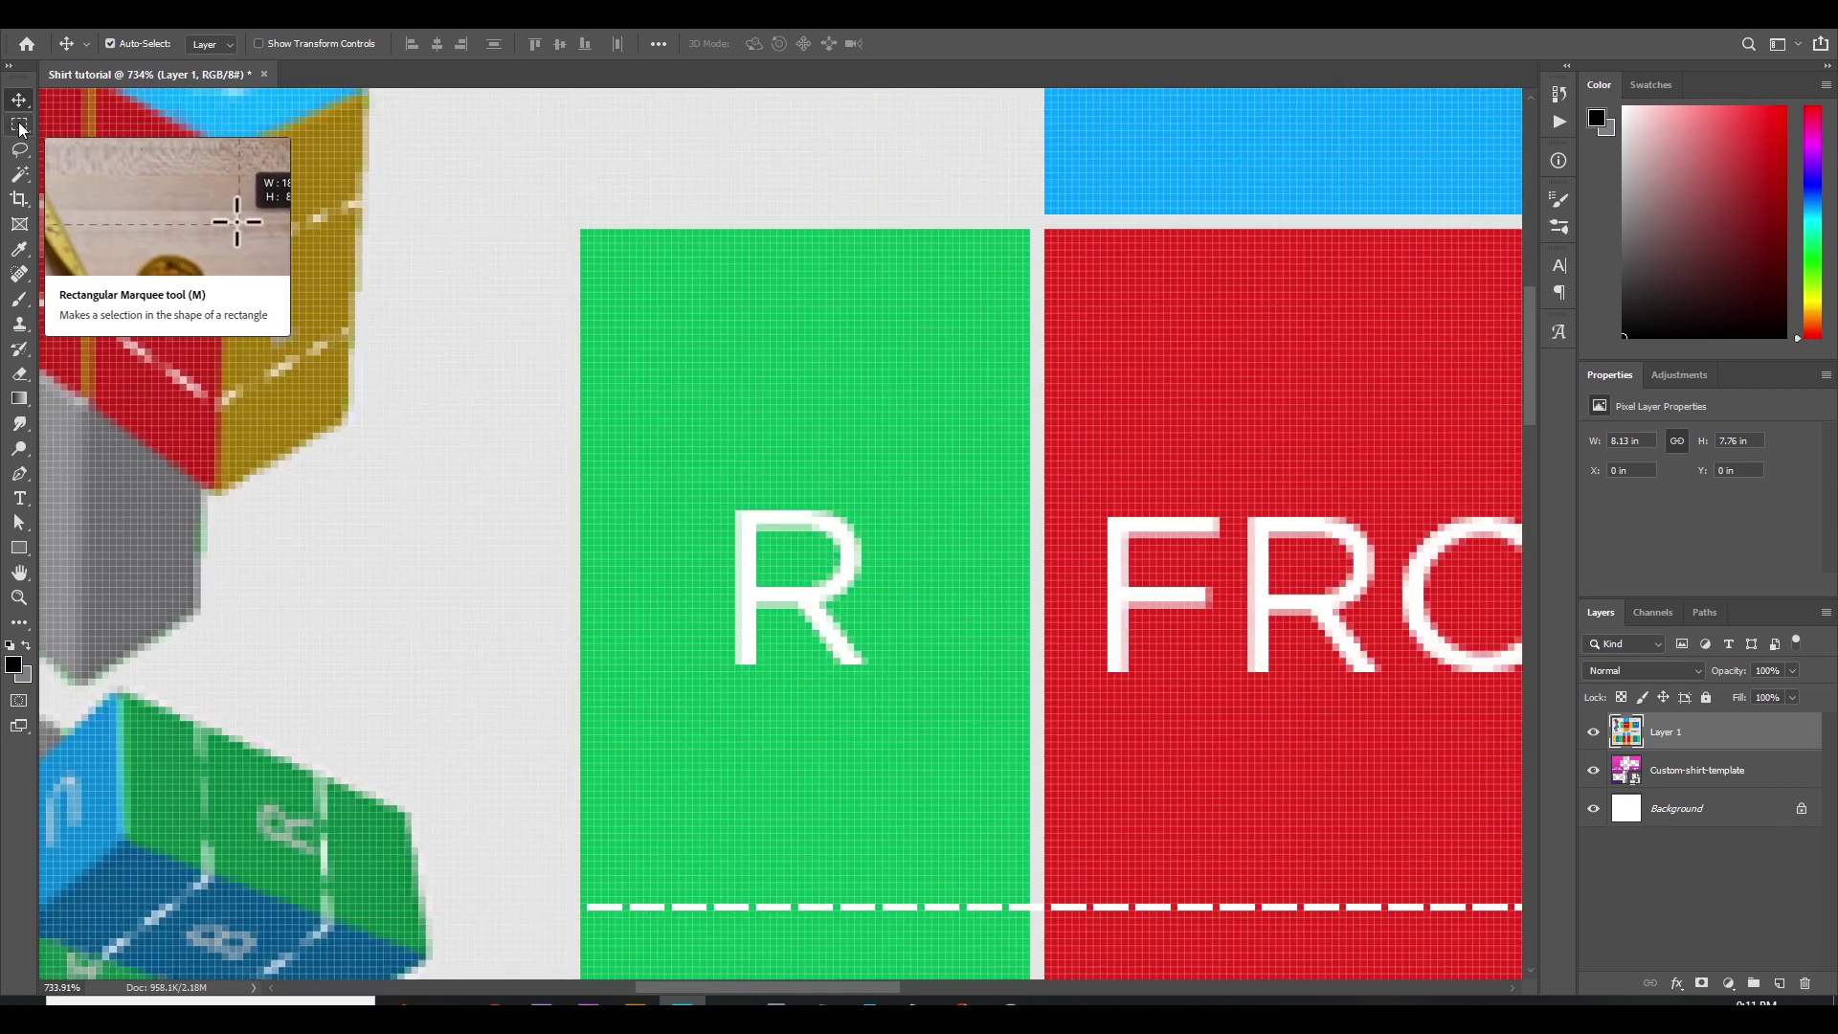
- Marquee and clear the torso's R, FRONT, L, BACK, UP and DOWN panels to white
{"action": "left_click", "coordinate": [19, 125]}
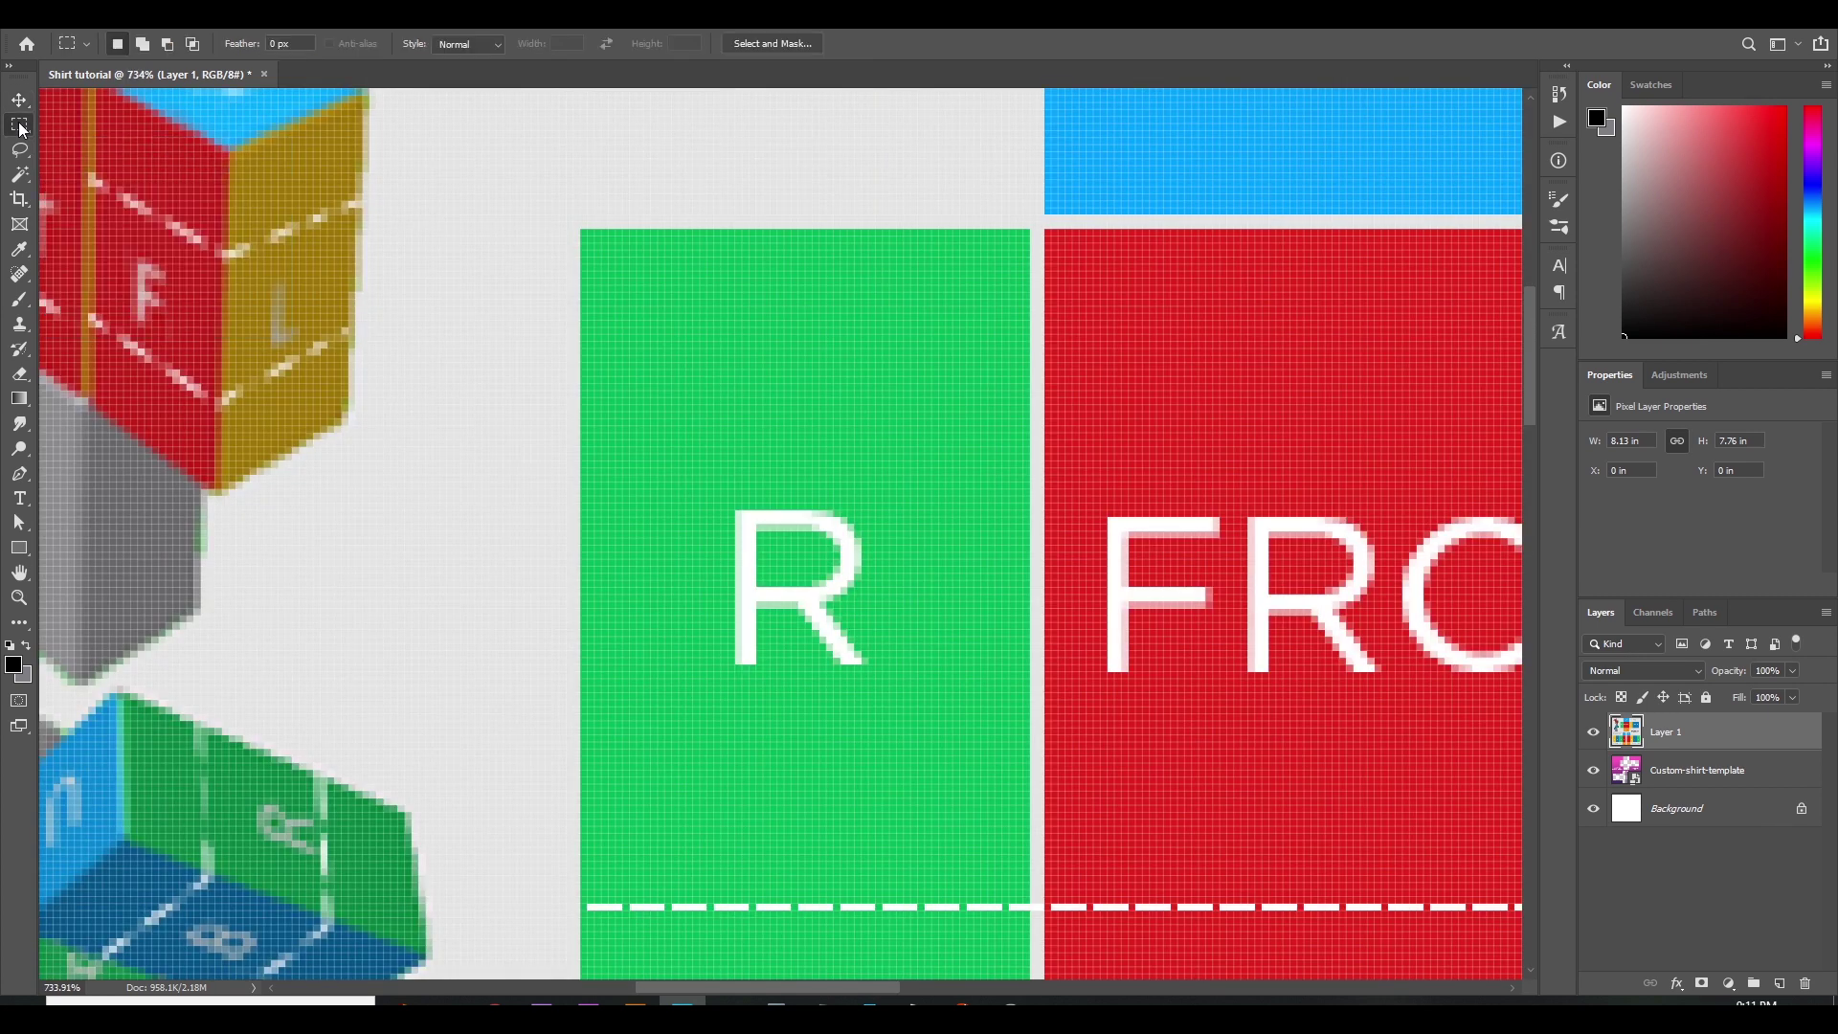
{"action": "left_click_drag", "start_coordinate": [581, 232], "coordinate": [1025, 700]}
{"action": "scroll", "coordinate": [1204, 726], "scroll_direction": "down", "scroll_amount": 2}
{"action": "key", "text": "Delete"}
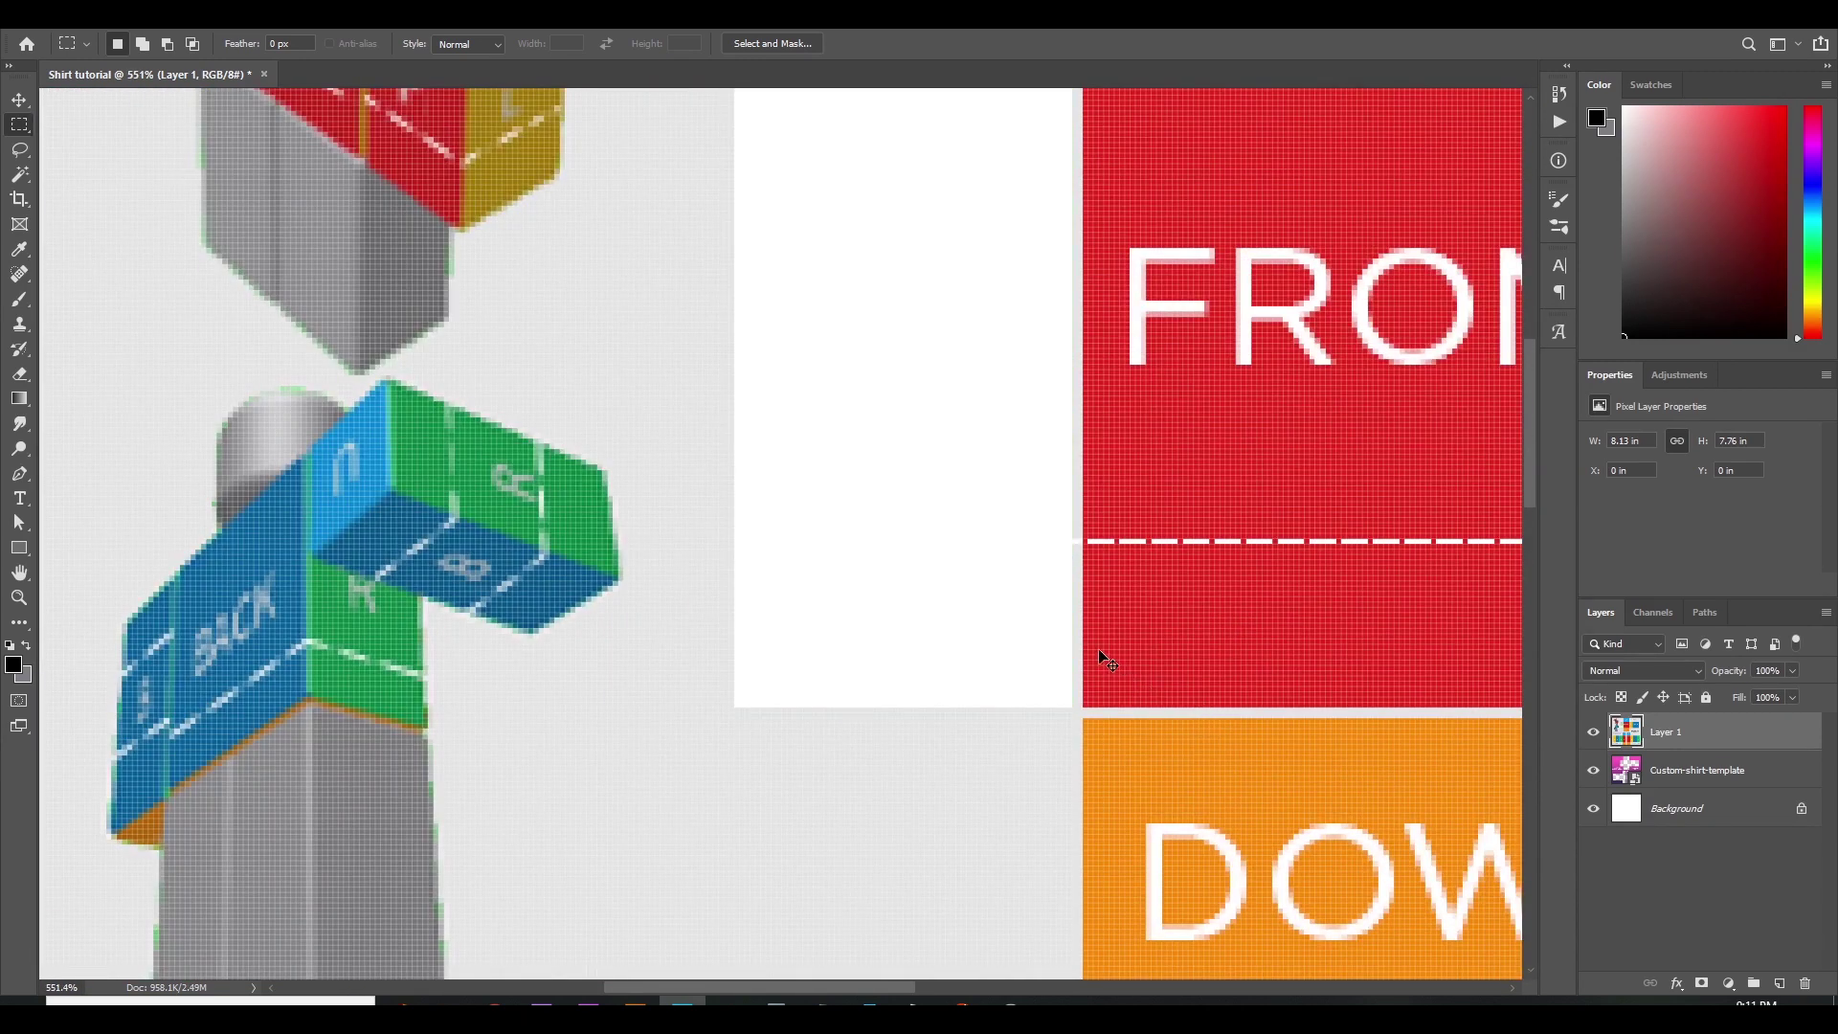
{"action": "scroll", "coordinate": [1133, 436], "scroll_direction": "up", "scroll_amount": 5}
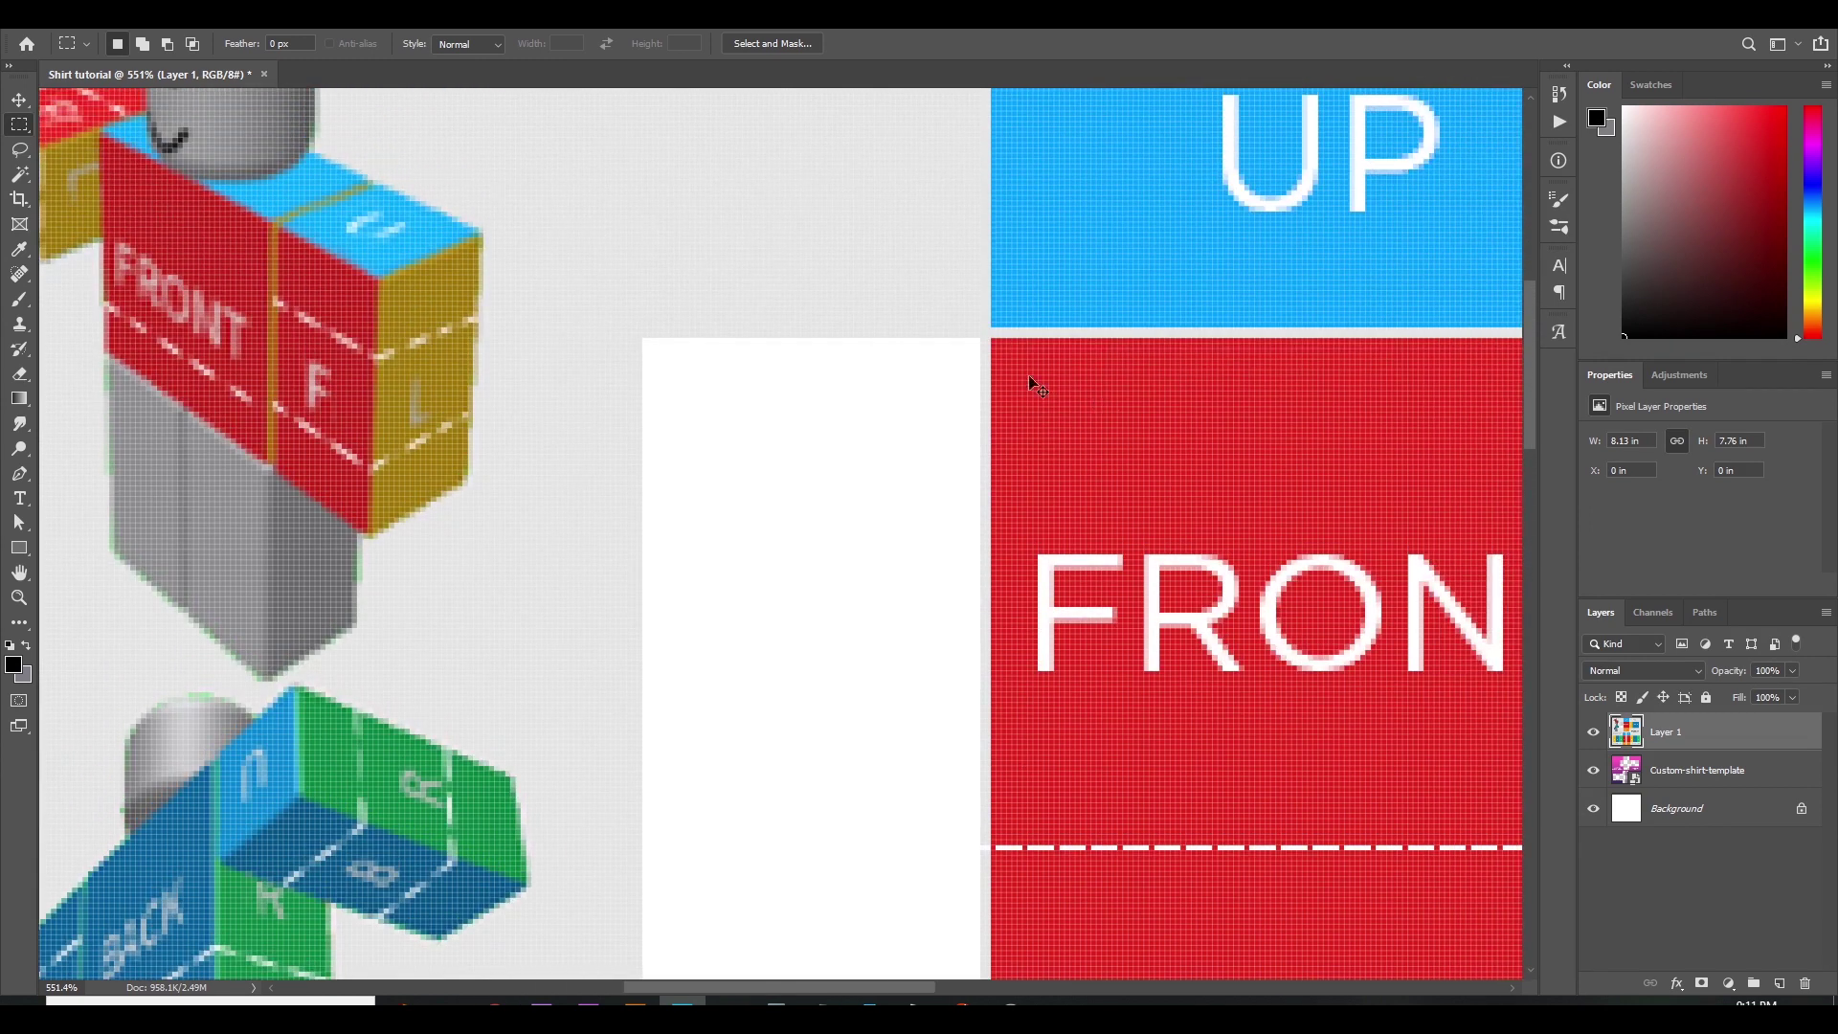
{"action": "scroll", "coordinate": [1029, 383], "scroll_direction": "right", "scroll_amount": 3}
{"action": "key", "text": "Delete"}
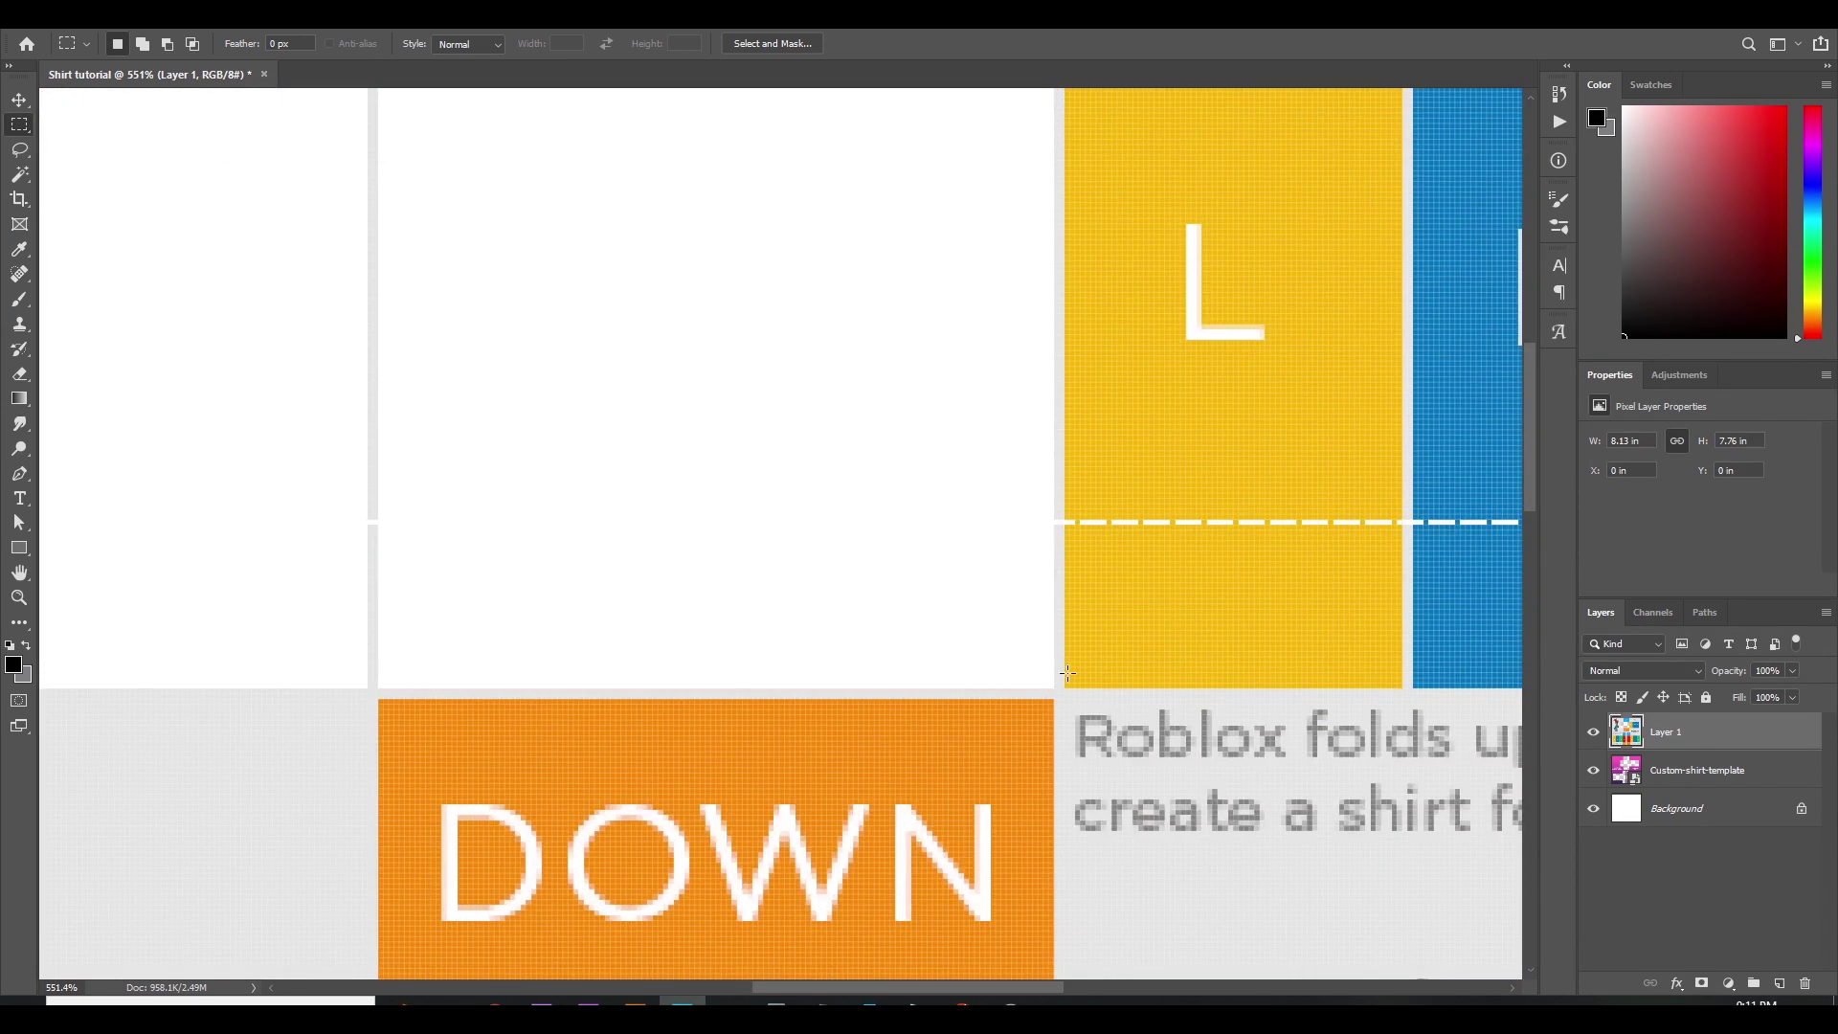
{"action": "scroll", "coordinate": [1065, 203], "scroll_direction": "up", "scroll_amount": 4}
{"action": "left_click_drag", "start_coordinate": [1065, 198], "coordinate": [1403, 873]}
{"action": "key", "text": "Delete"}
{"action": "scroll", "coordinate": [1034, 250], "scroll_direction": "right", "scroll_amount": 5}
{"action": "left_click_drag", "start_coordinate": [697, 197], "coordinate": [1372, 873]}
{"action": "key", "text": "Delete"}
{"action": "left_click_drag", "start_coordinate": [273, 161], "coordinate": [1260, 658]}
{"action": "key", "text": "Delete"}
{"action": "left_click_drag", "start_coordinate": [529, 230], "coordinate": [1346, 639]}
{"action": "key", "text": "Delete"}
- Clear both U arm panels and the right arm's L, B and R panels to white
{"action": "scroll", "coordinate": [958, 622], "scroll_direction": "down", "scroll_amount": 4}
{"action": "left_click_drag", "start_coordinate": [591, 476], "coordinate": [1002, 887]}
{"action": "key", "text": "Delete"}
{"action": "scroll", "coordinate": [1001, 718], "scroll_direction": "down", "scroll_amount": 3}
{"action": "left_click_drag", "start_coordinate": [957, 497], "coordinate": [1330, 867]}
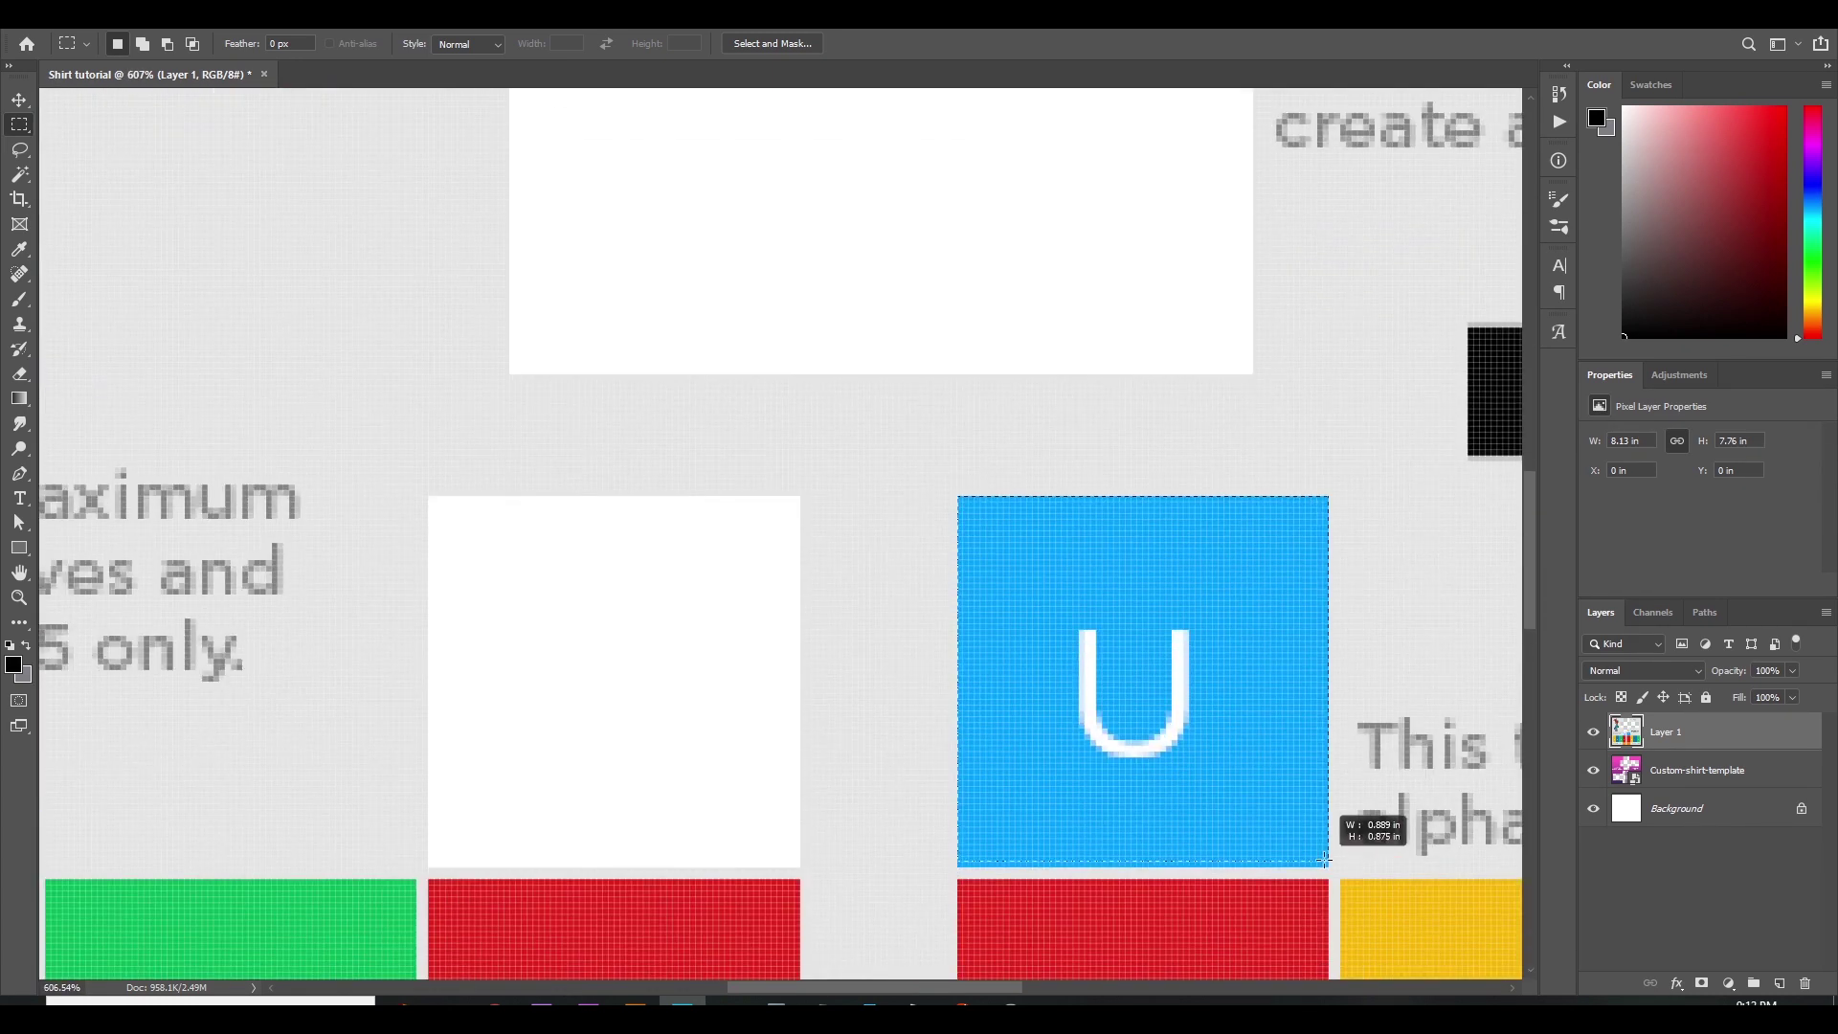
{"action": "key", "text": "Delete"}
{"action": "scroll", "coordinate": [330, 411], "scroll_direction": "up", "scroll_amount": 5}
{"action": "left_click_drag", "start_coordinate": [330, 410], "coordinate": [780, 867]}
{"action": "key", "text": "Delete"}
{"action": "left_click_drag", "start_coordinate": [796, 140], "coordinate": [1247, 662]}
{"action": "key", "text": "Delete"}
{"action": "scroll", "coordinate": [1276, 698], "scroll_direction": "down", "scroll_amount": 3}
{"action": "left_click_drag", "start_coordinate": [798, 192], "coordinate": [1136, 868]}
{"action": "key", "text": "Delete"}
- Clear the remaining F, L, B, R and D arm panels to white and deselect
{"action": "left_click_drag", "start_coordinate": [1146, 193], "coordinate": [1484, 869]}
{"action": "key", "text": "Delete"}
{"action": "left_click_drag", "start_coordinate": [681, 101], "coordinate": [1095, 765]}
{"action": "key", "text": "Delete"}
{"action": "left_click_drag", "start_coordinate": [899, 345], "coordinate": [1235, 859]}
{"action": "key", "text": "Delete"}
{"action": "key", "text": "Delete"}
{"action": "scroll", "coordinate": [1420, 928], "scroll_direction": "right", "scroll_amount": 4}
{"action": "left_click_drag", "start_coordinate": [1062, 182], "coordinate": [1382, 852]}
{"action": "key", "text": "Delete"}
{"action": "key", "text": "ctrl+z"}
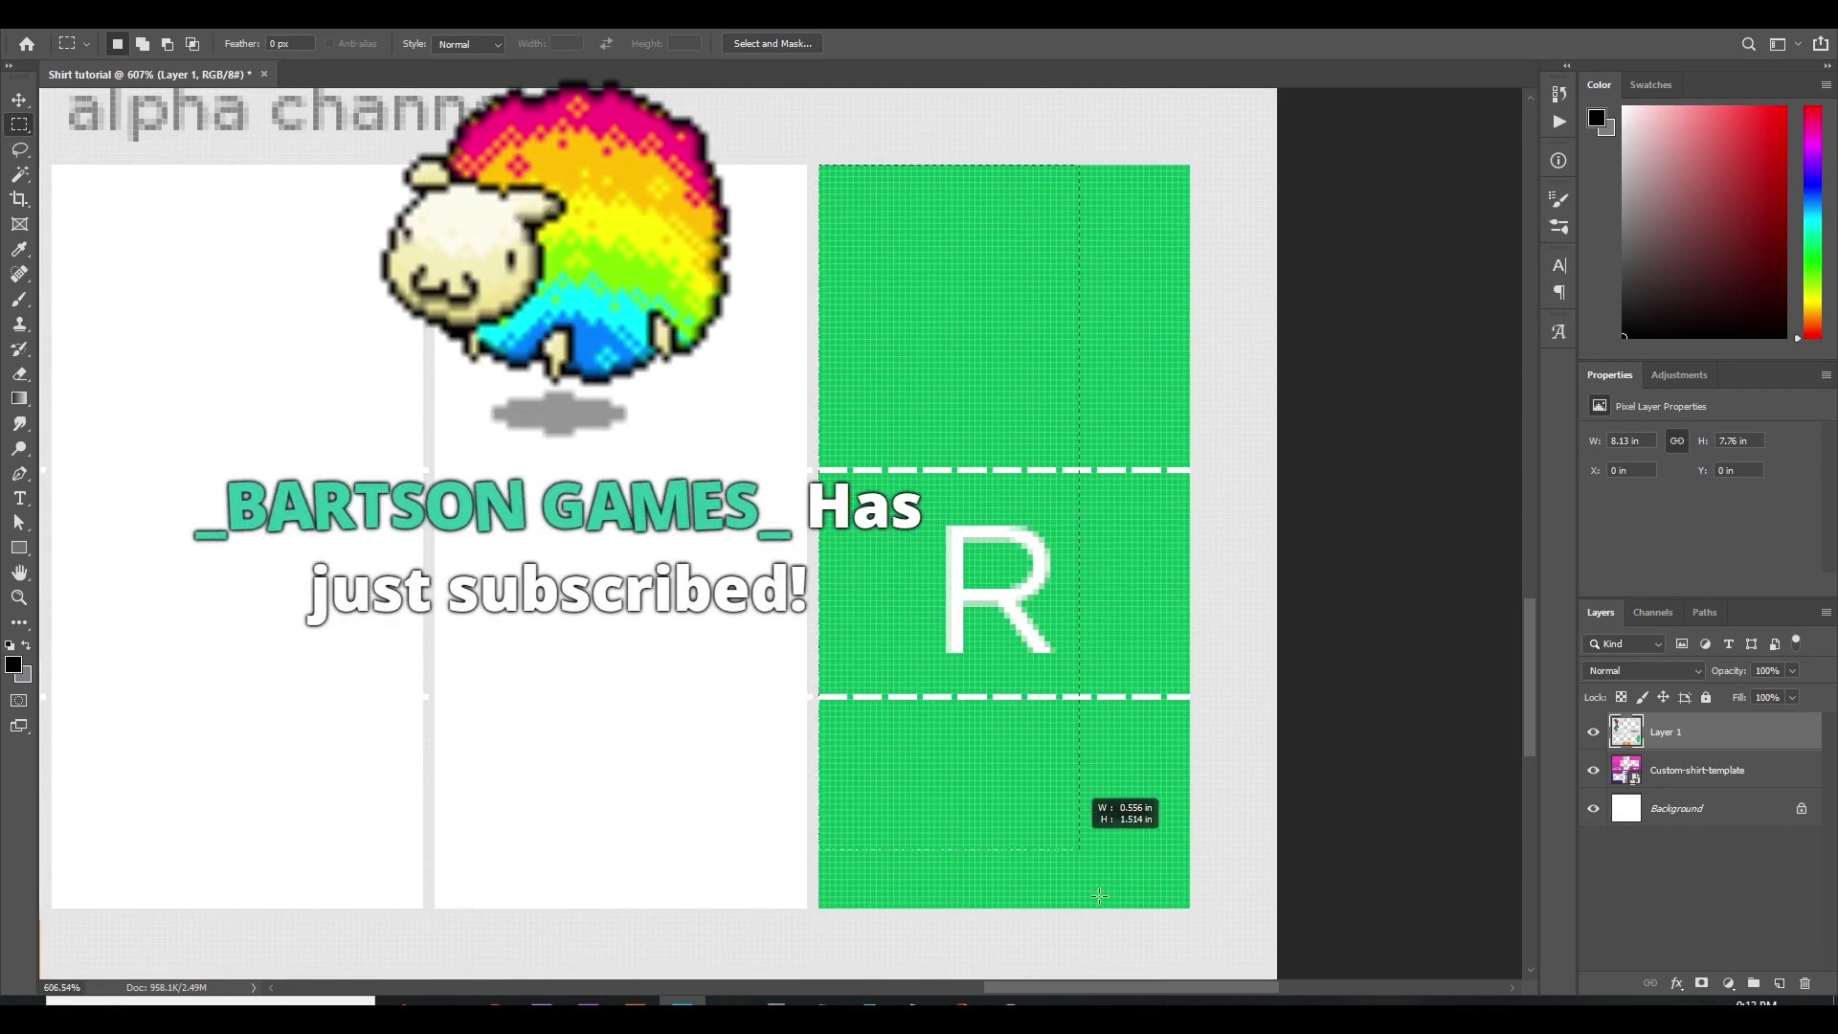
{"action": "left_click_drag", "start_coordinate": [824, 169], "coordinate": [1191, 907]}
{"action": "key", "text": "Delete"}
{"action": "scroll", "coordinate": [241, 938], "scroll_direction": "up", "scroll_amount": 5}
{"action": "left_click_drag", "start_coordinate": [185, 509], "coordinate": [594, 916]}
{"action": "key", "text": "Delete"}
{"action": "left_click_drag", "start_coordinate": [767, 508], "coordinate": [1178, 916]}
{"action": "key", "text": "Delete"}
{"action": "key", "text": "ctrl+d"}
{"action": "scroll", "coordinate": [1162, 890], "scroll_direction": "down", "scroll_amount": 9}
{"action": "key", "text": "v"}
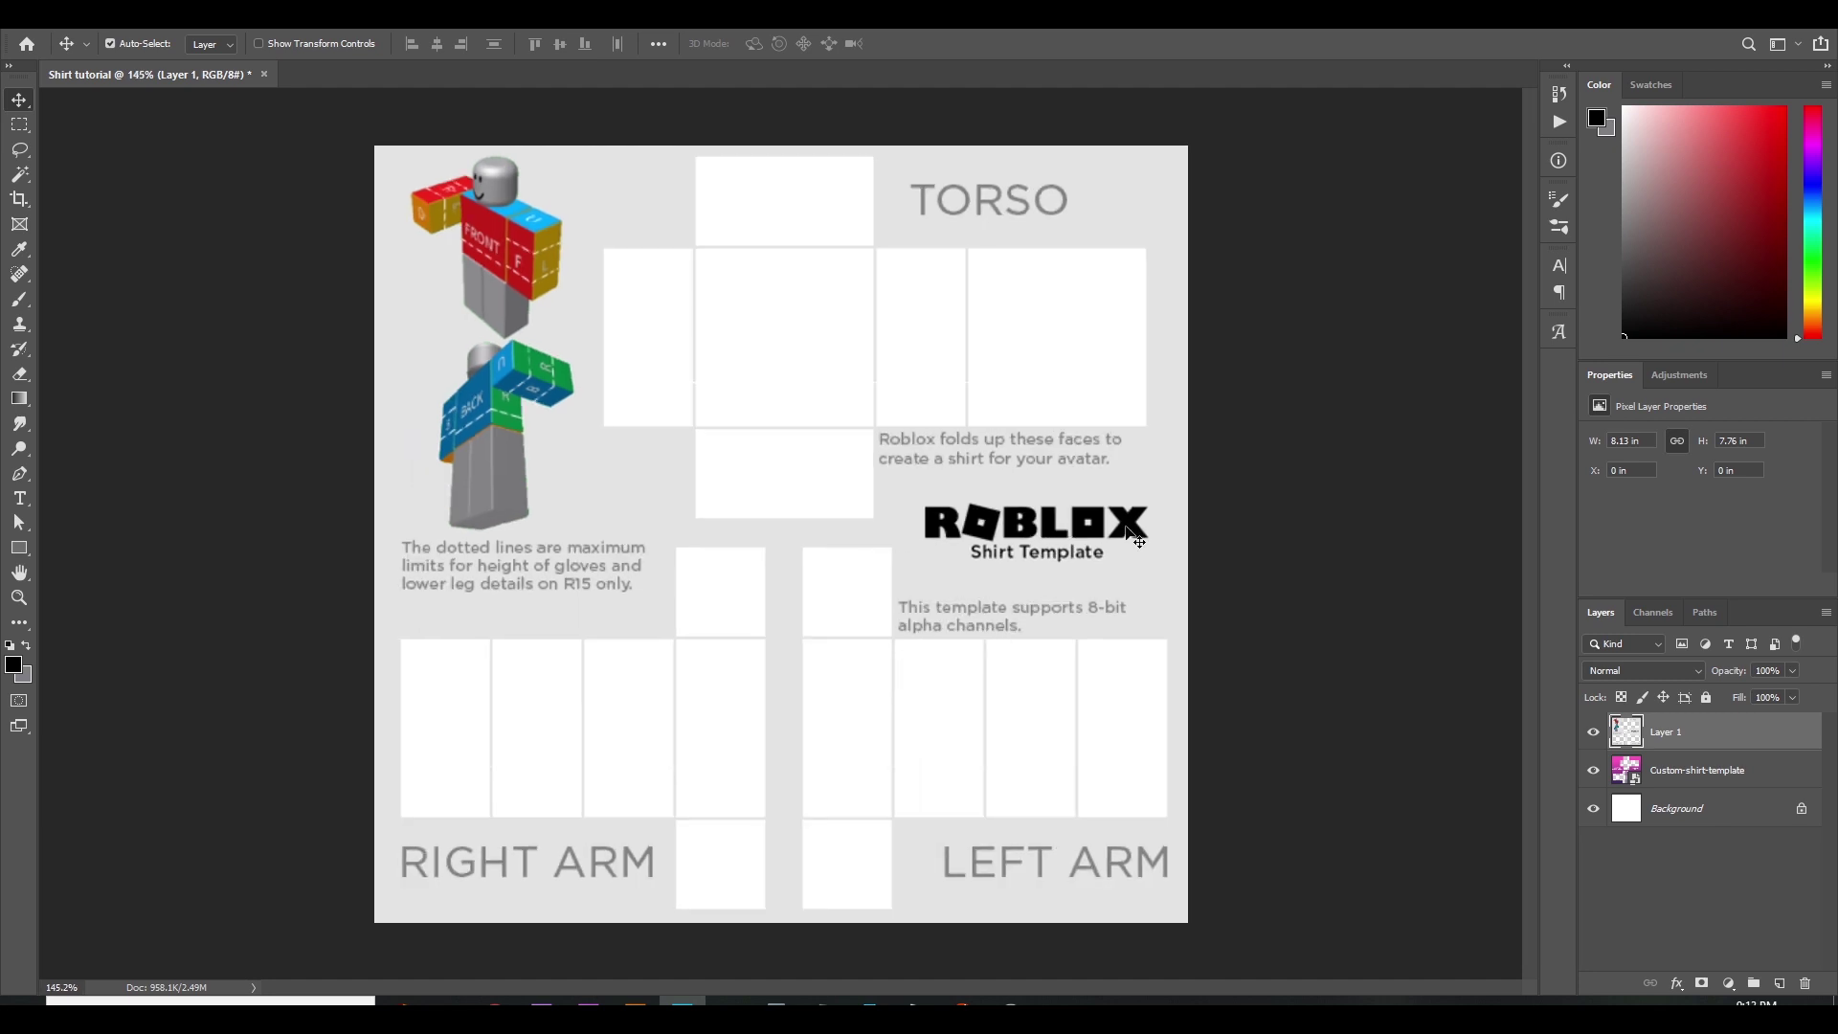
- Hide Layer 1, then unlock and delete the white Background layer
{"action": "scroll", "coordinate": [1197, 586], "scroll_direction": "down", "scroll_amount": 1}
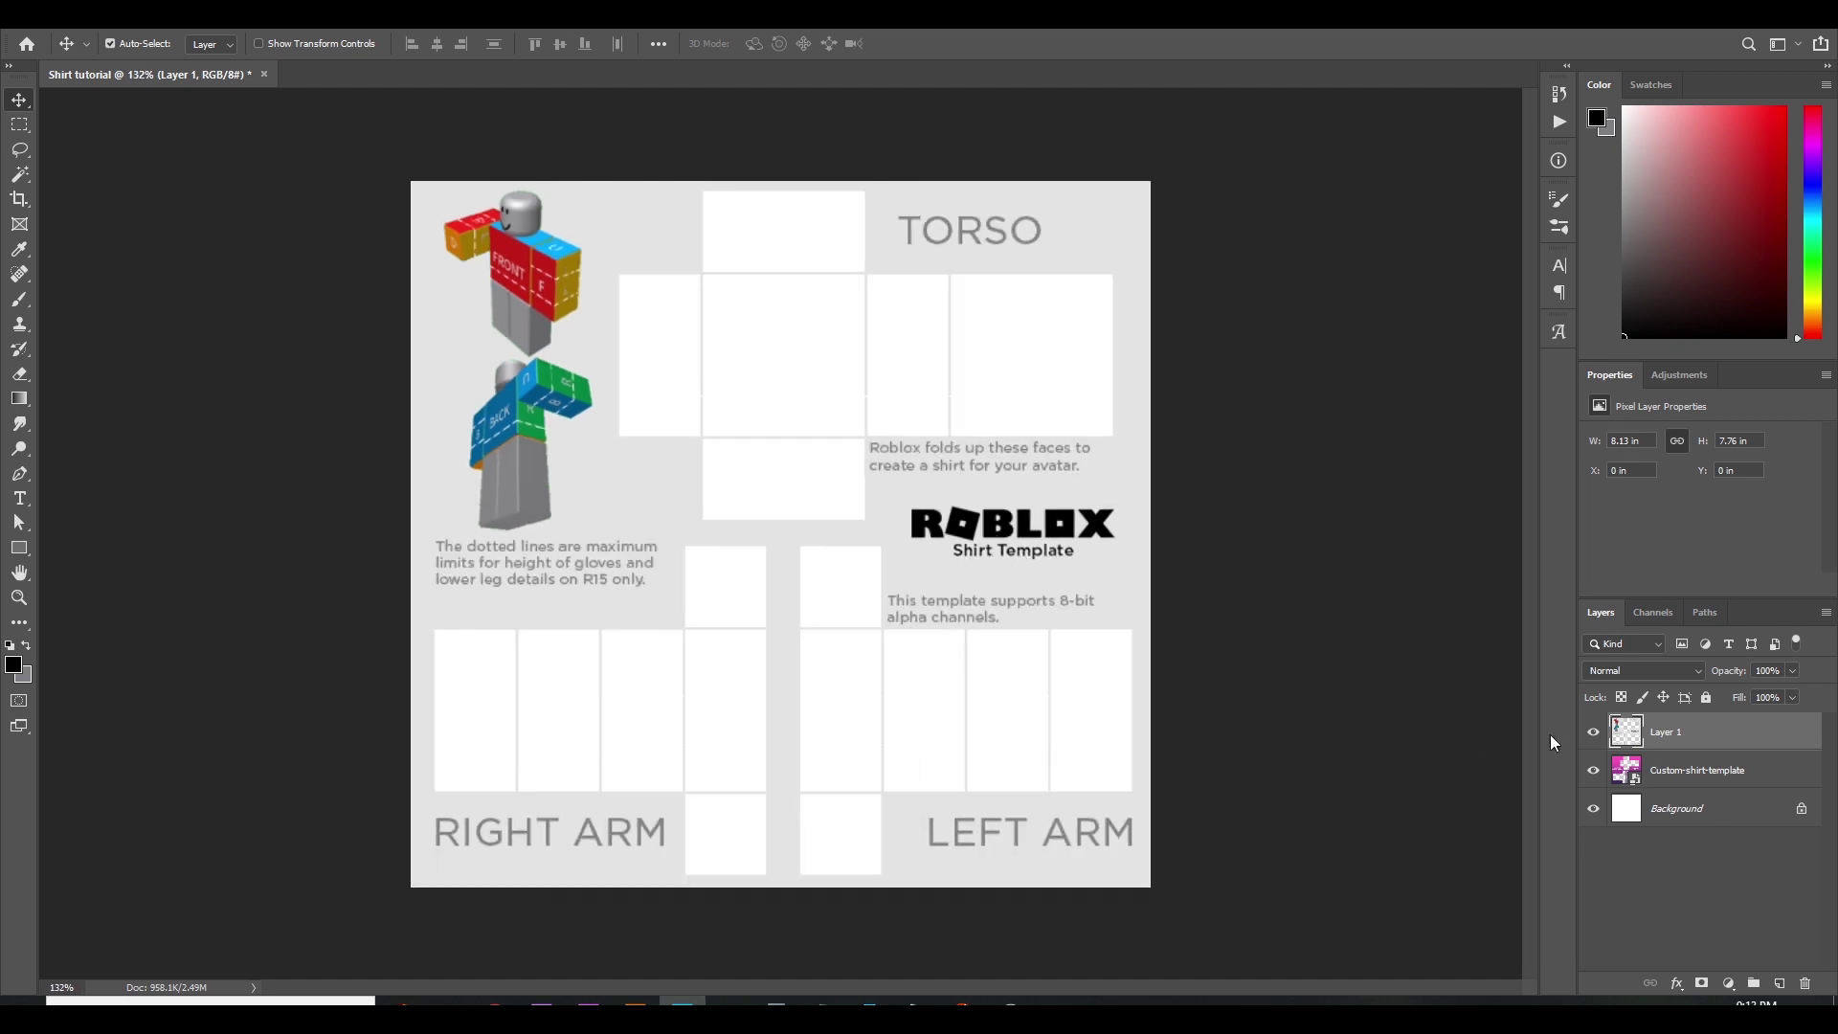
{"action": "left_click", "coordinate": [1593, 733]}
{"action": "left_click", "coordinate": [1714, 810]}
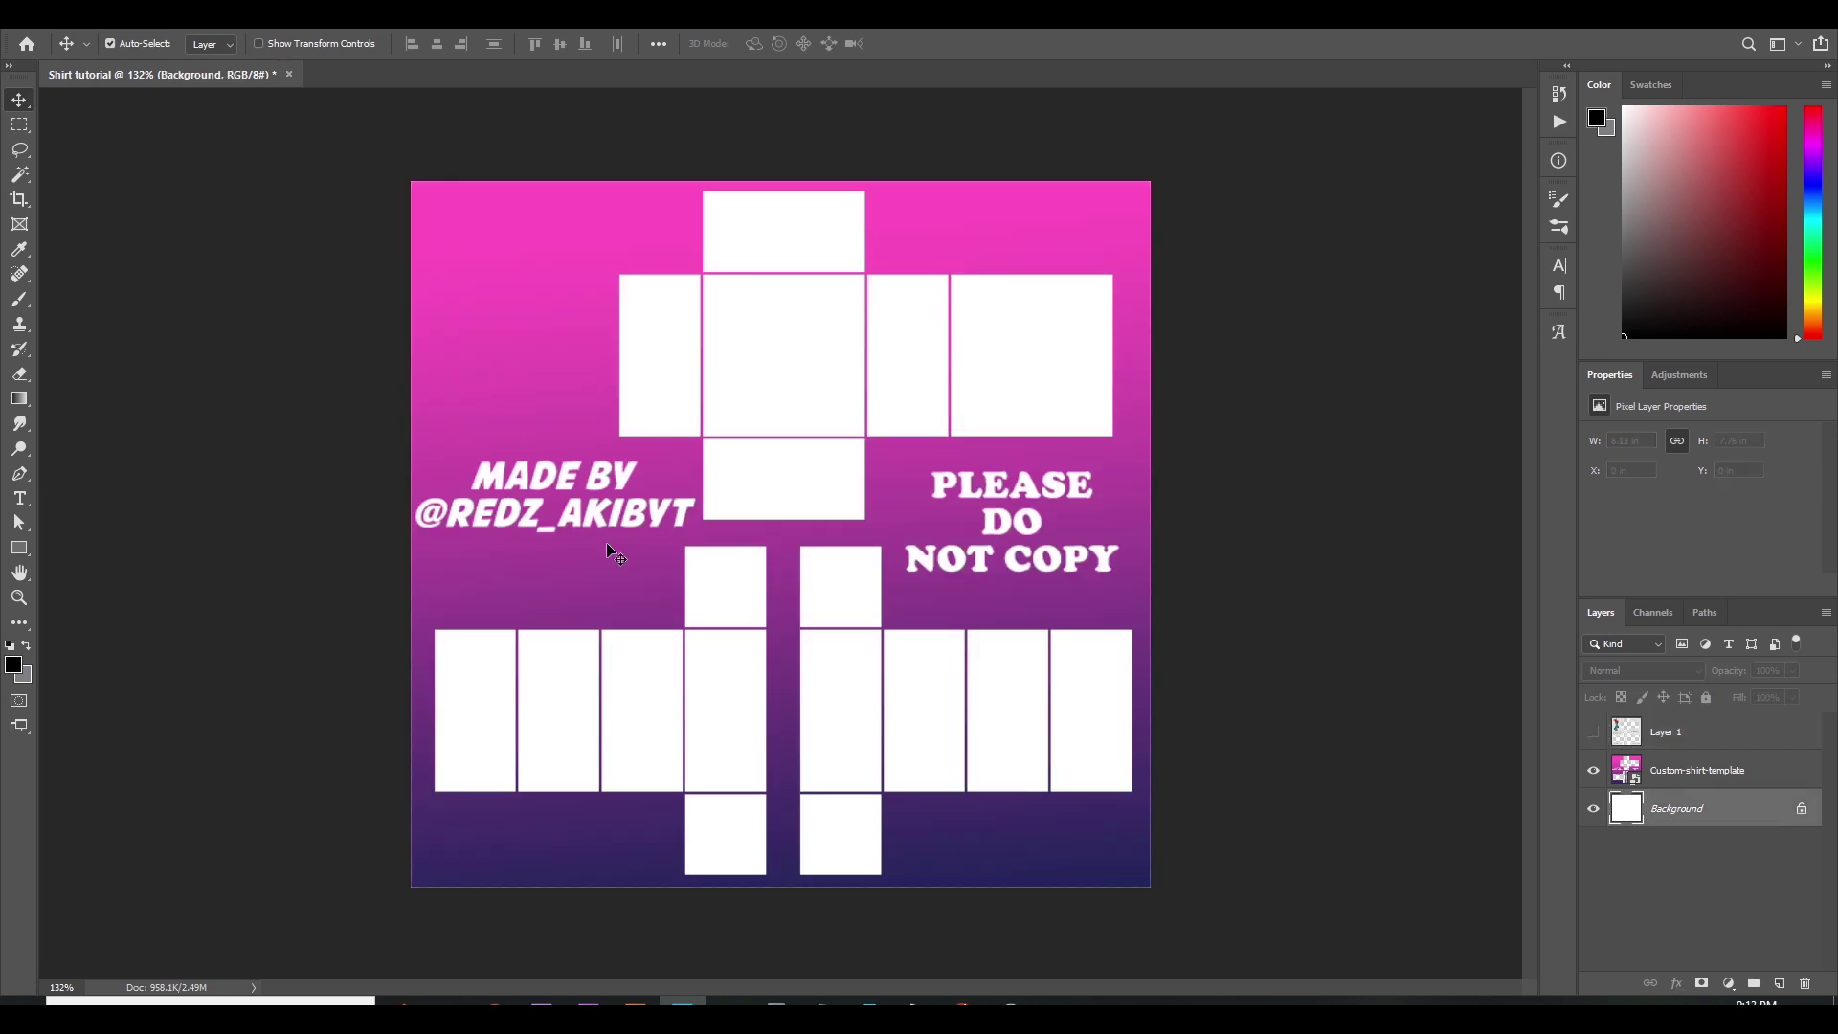
{"action": "left_click", "coordinate": [771, 499]}
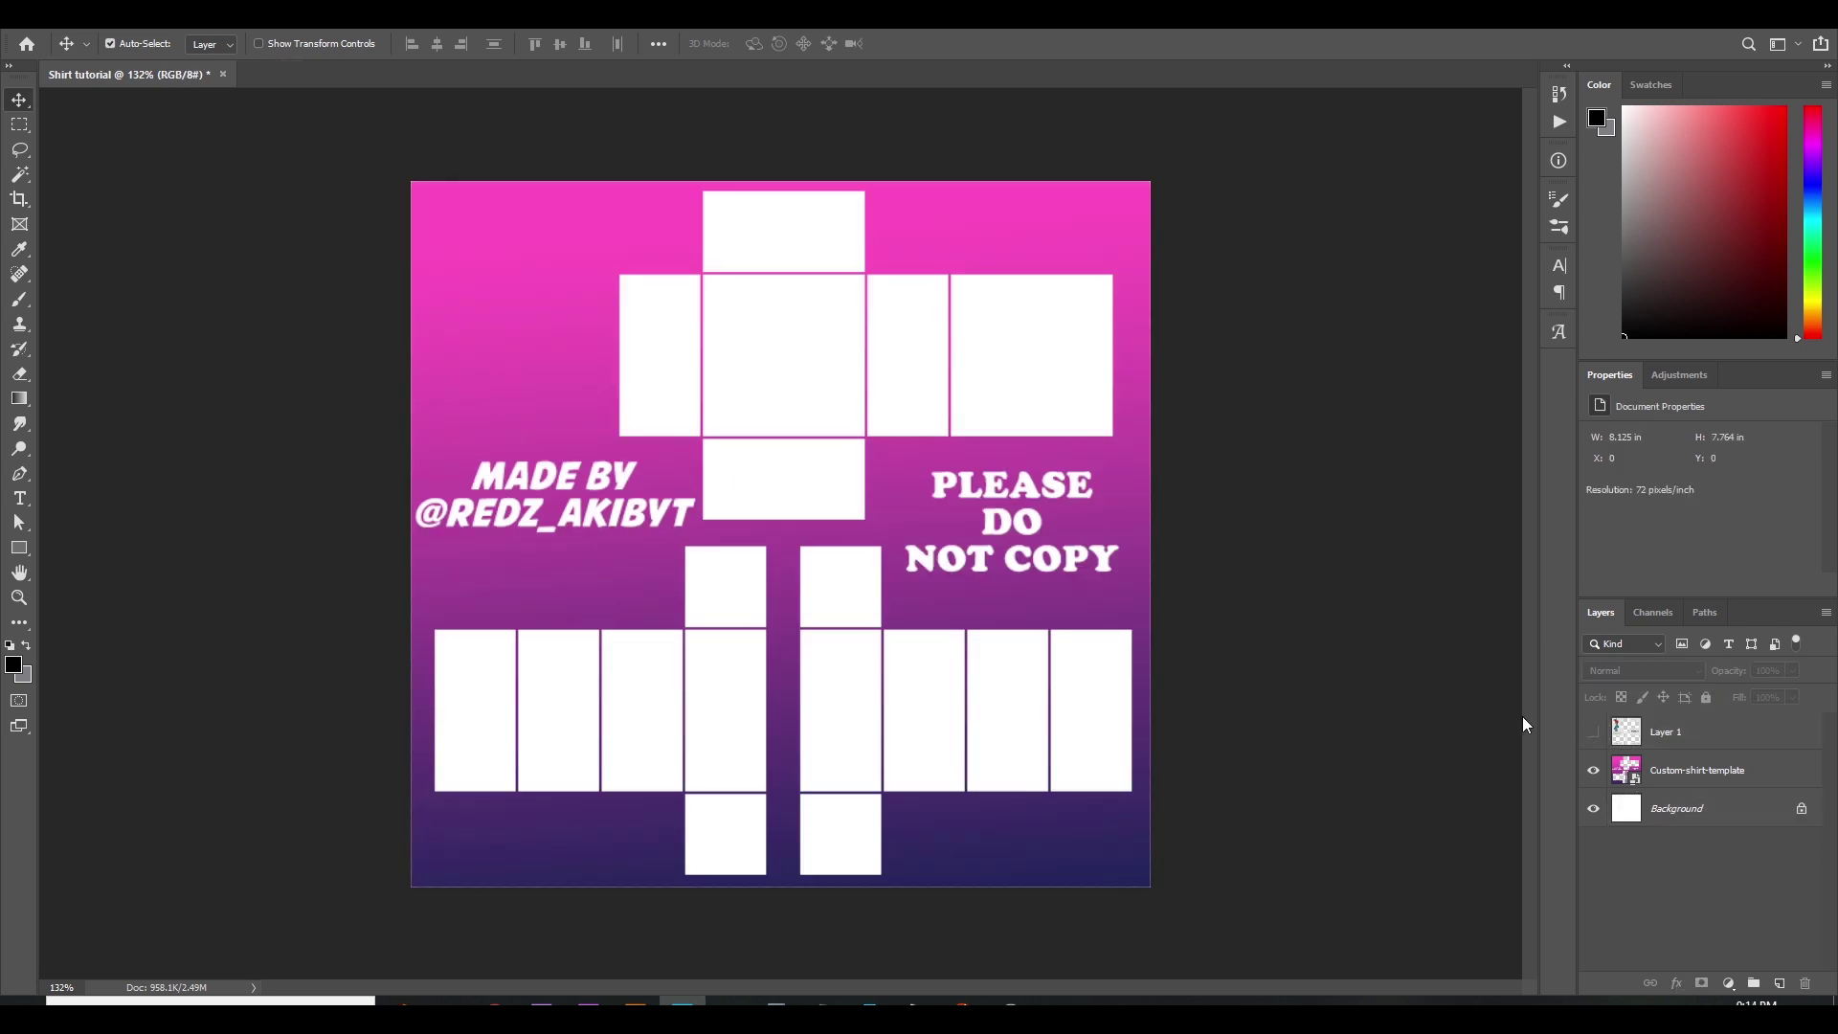
{"action": "left_click", "coordinate": [1743, 813]}
{"action": "left_click", "coordinate": [1801, 810]}
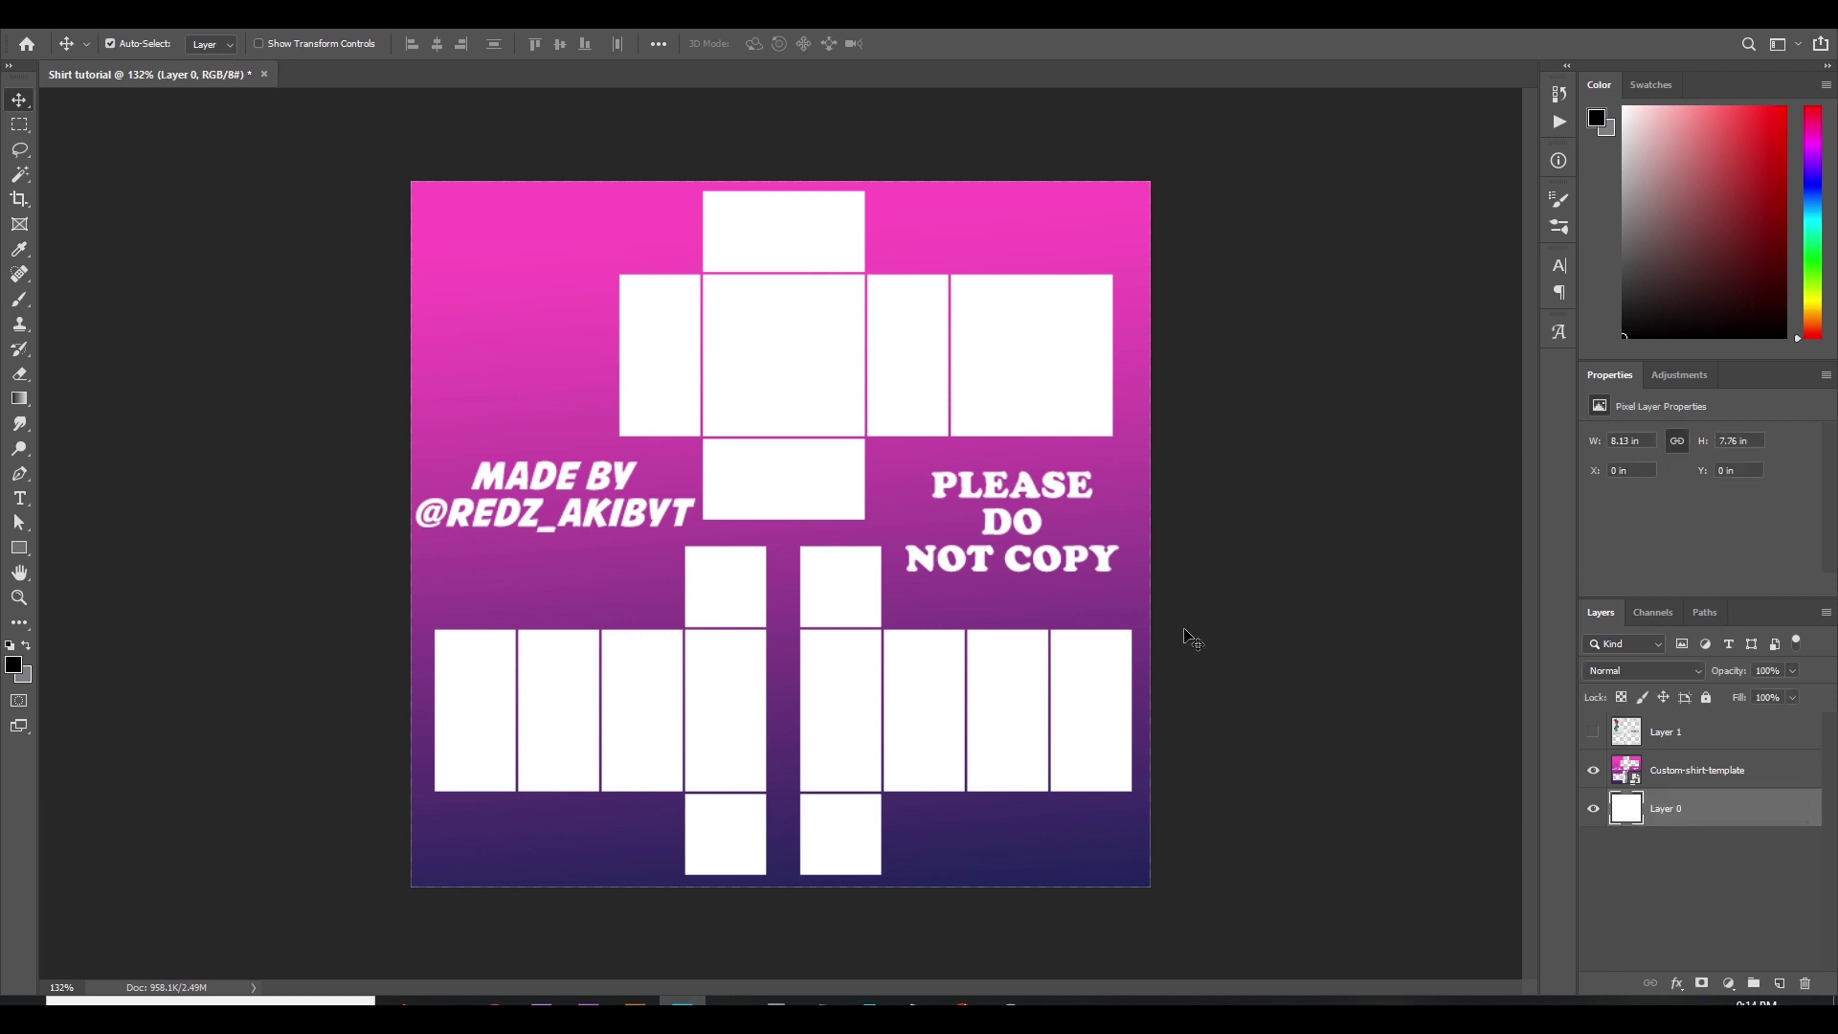
{"action": "key", "text": "Delete"}
{"action": "left_click", "coordinate": [1214, 632]}
- Nudge the pink Custom-shirt-template layer into position on the canvas
{"action": "scroll", "coordinate": [922, 571], "scroll_direction": "up", "scroll_amount": 5}
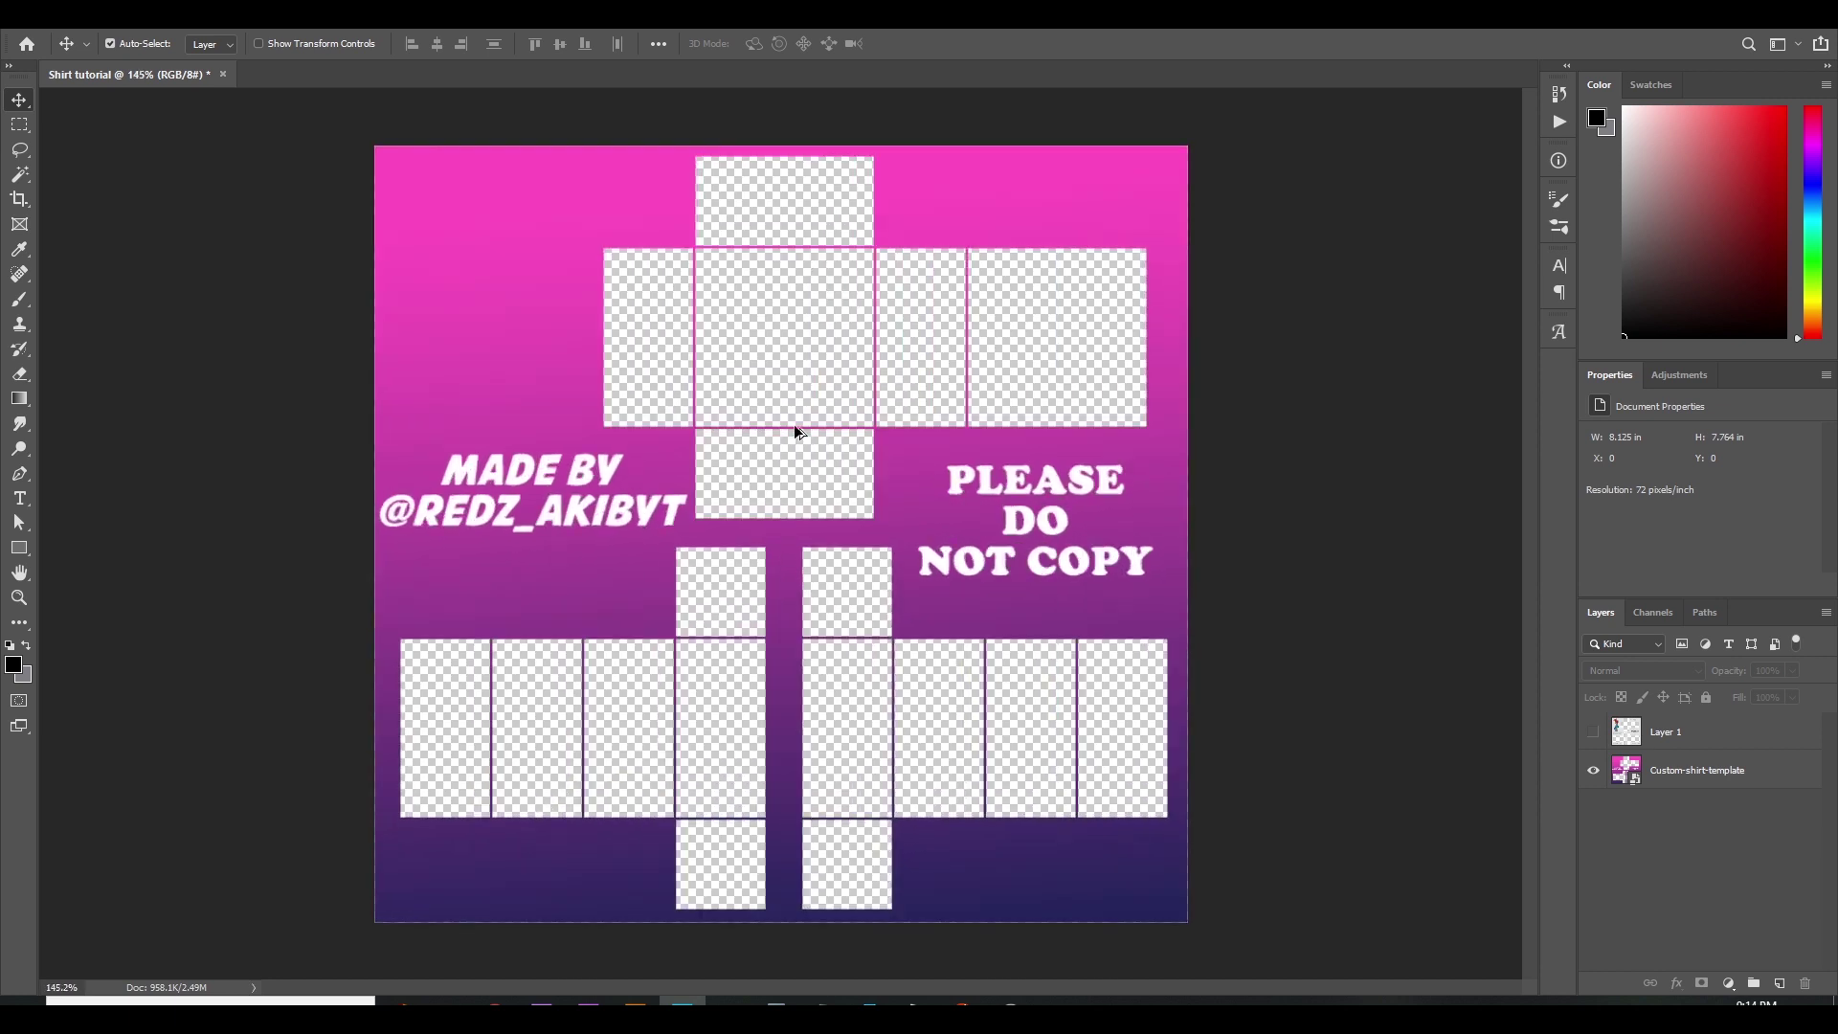
{"action": "scroll", "coordinate": [784, 330], "scroll_direction": "down", "scroll_amount": 5}
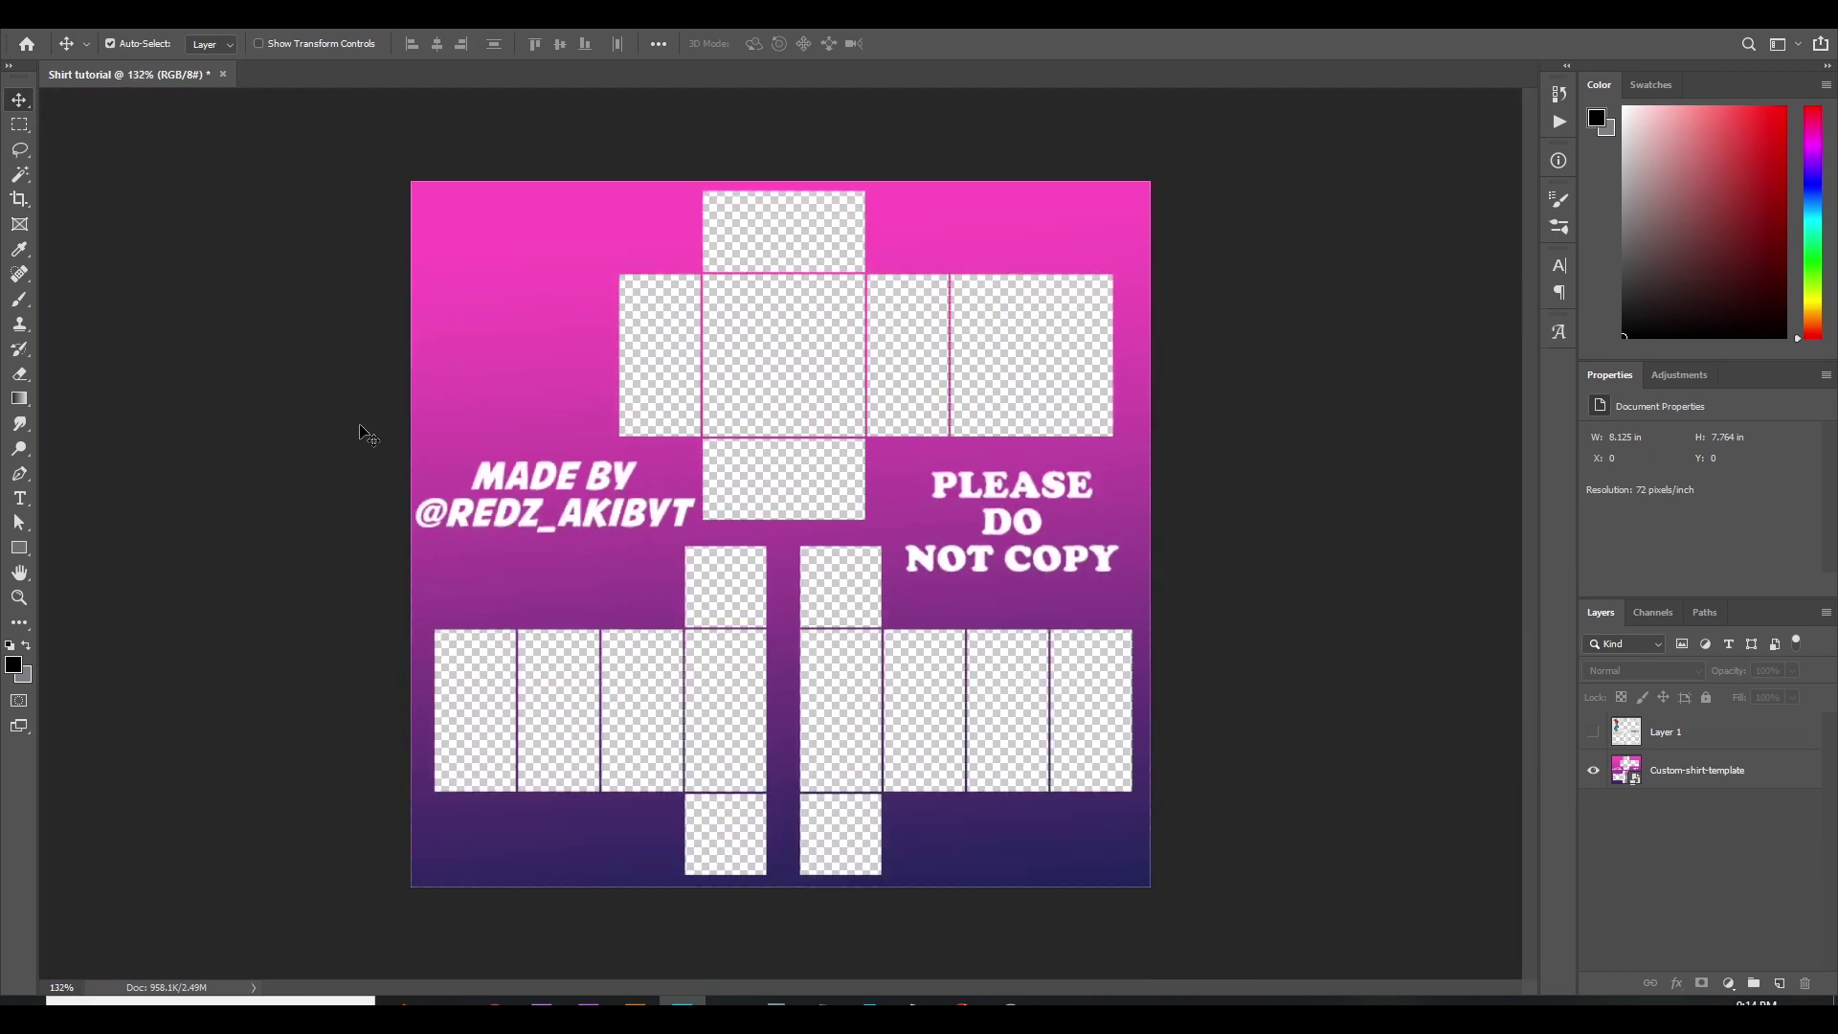
{"action": "left_click_drag", "start_coordinate": [497, 412], "coordinate": [542, 440]}
{"action": "scroll", "coordinate": [766, 498], "scroll_direction": "down", "scroll_amount": 5}
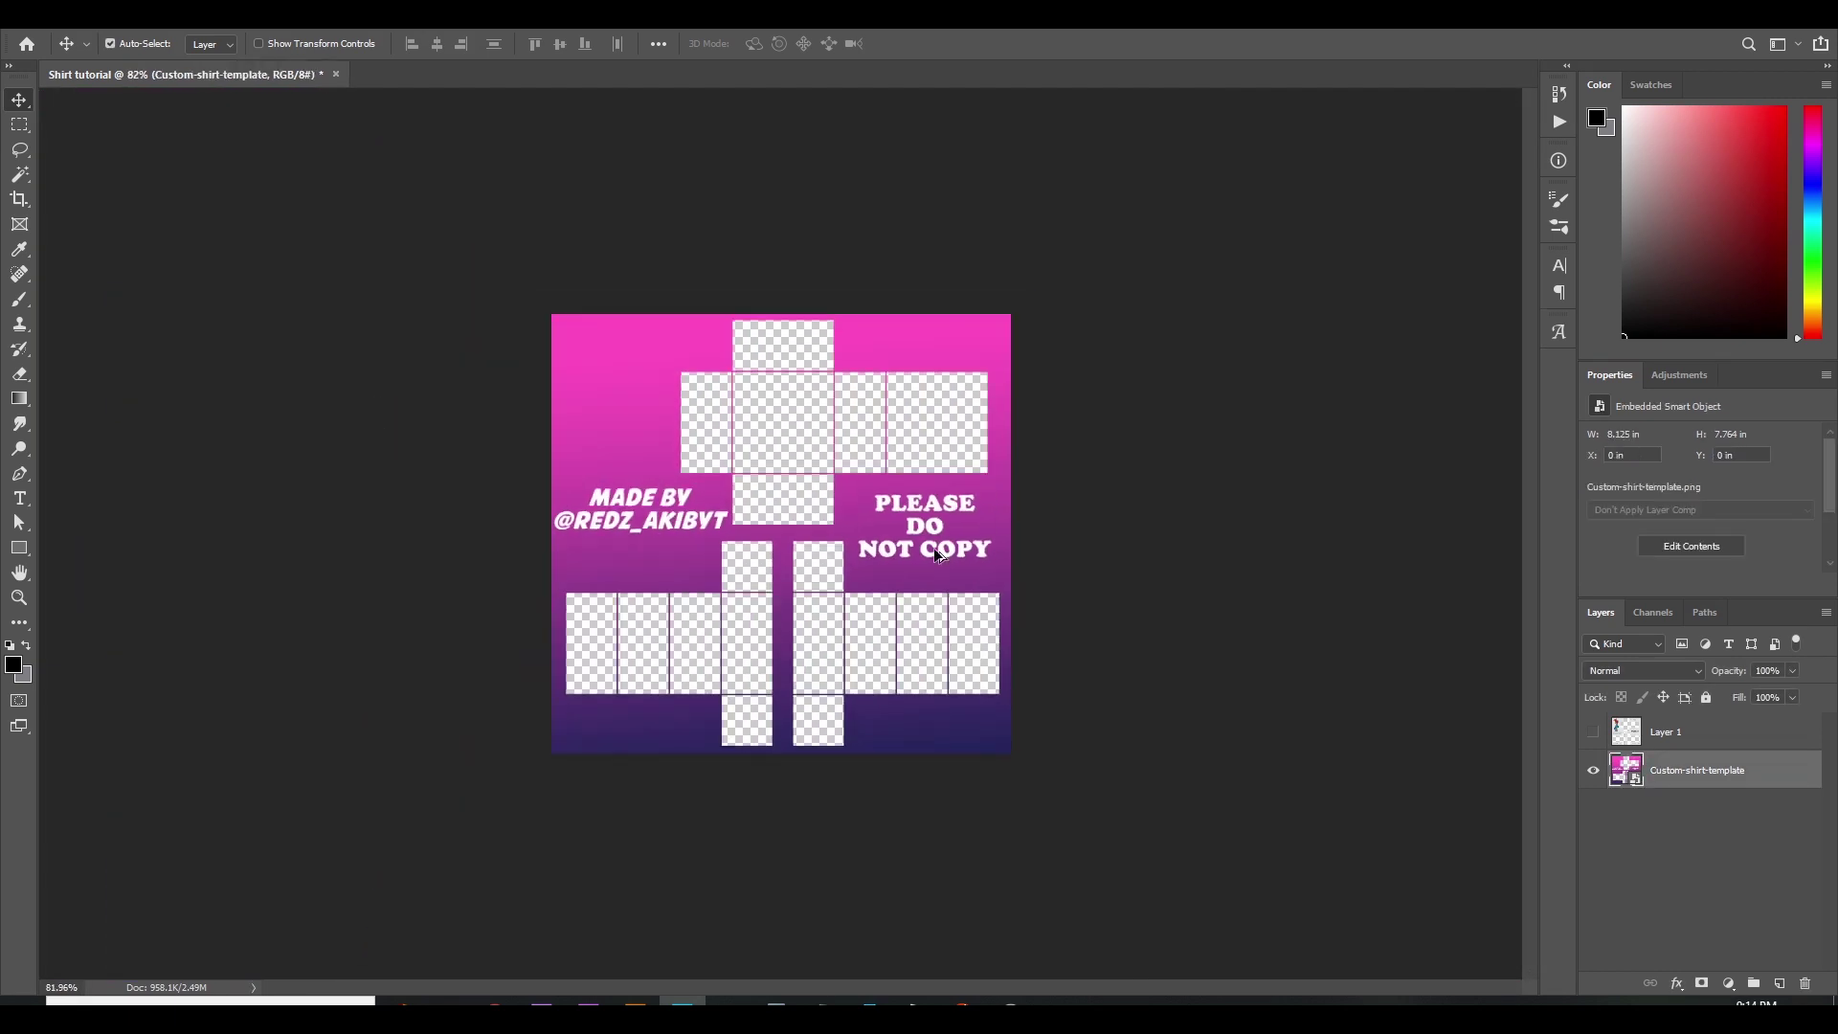
{"action": "scroll", "coordinate": [992, 548], "scroll_direction": "up", "scroll_amount": 5}
{"action": "scroll", "coordinate": [1170, 624], "scroll_direction": "up", "scroll_amount": 2}
{"action": "scroll", "coordinate": [1316, 681], "scroll_direction": "down", "scroll_amount": 1}
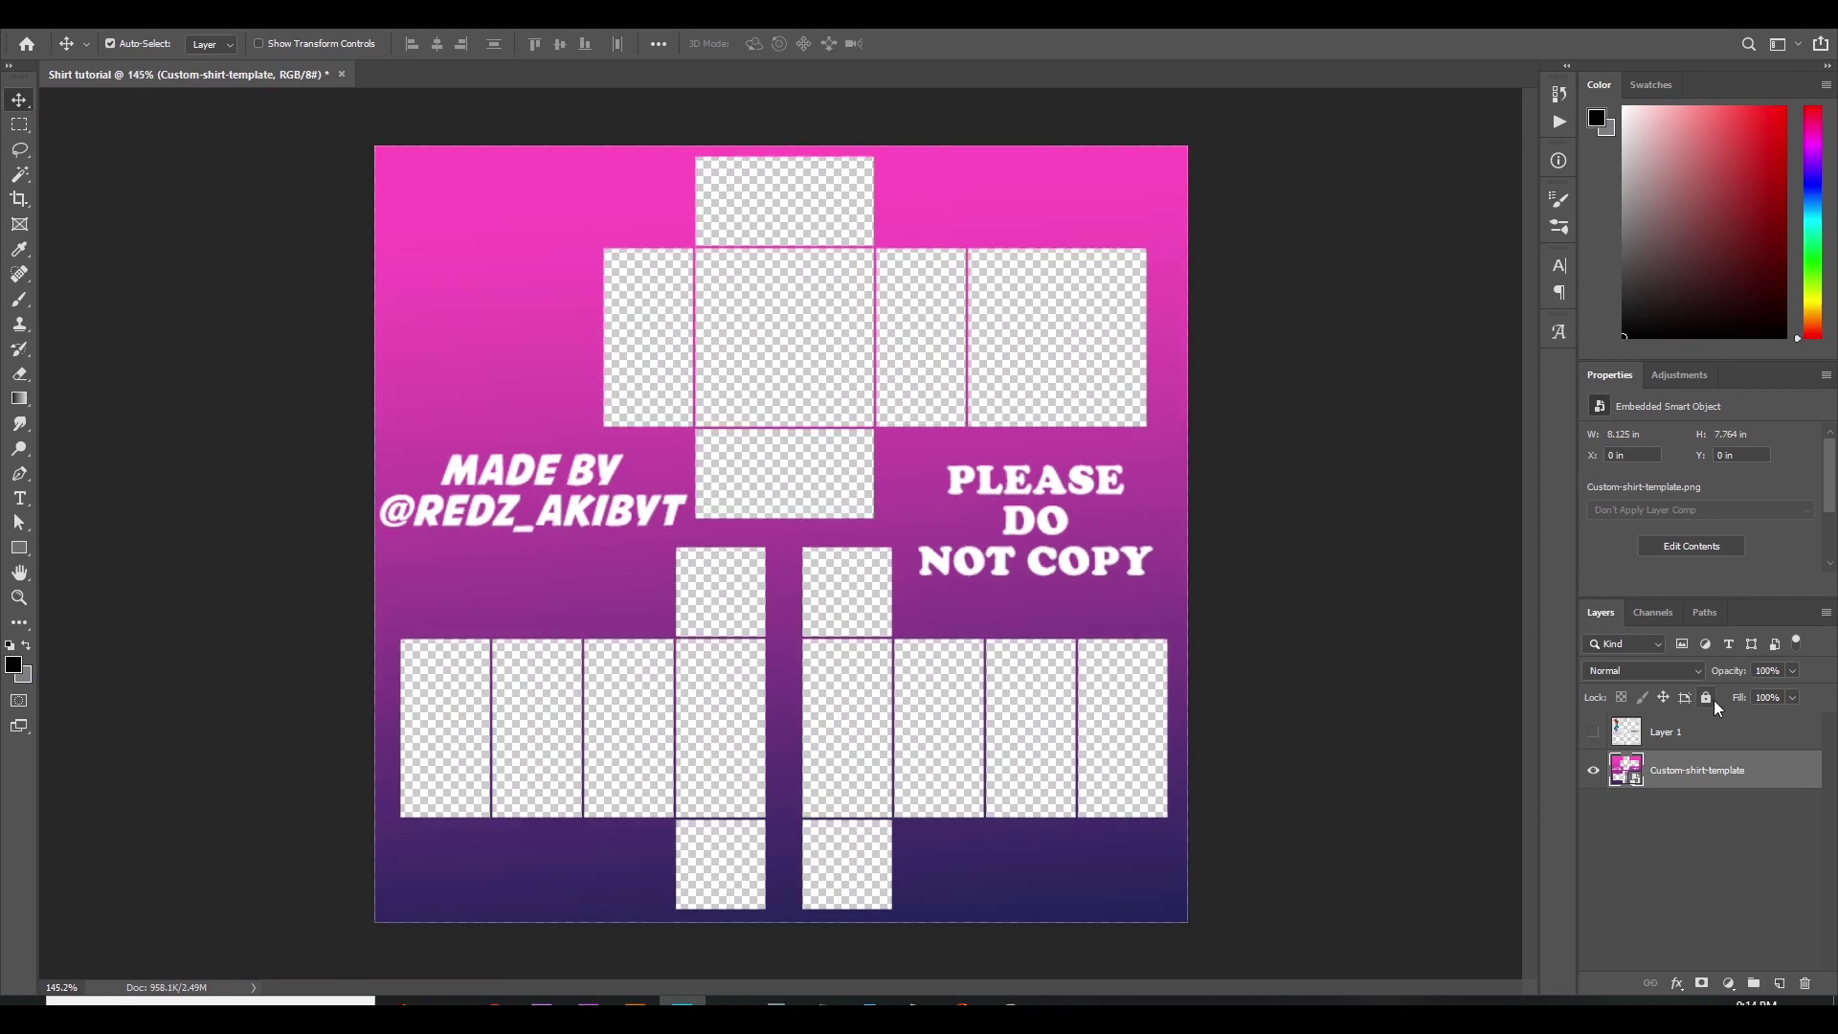
{"action": "scroll", "coordinate": [1337, 689], "scroll_direction": "down", "scroll_amount": 4}
- Lock all on the Custom-shirt-template layer and confirm it no longer moves
{"action": "left_click", "coordinate": [1279, 694]}
{"action": "scroll", "coordinate": [856, 583], "scroll_direction": "up", "scroll_amount": 4}
{"action": "left_click_drag", "start_coordinate": [489, 428], "coordinate": [593, 507]}
{"action": "left_click_drag", "start_coordinate": [782, 560], "coordinate": [783, 560]}
{"action": "left_click_drag", "start_coordinate": [497, 366], "coordinate": [528, 383]}
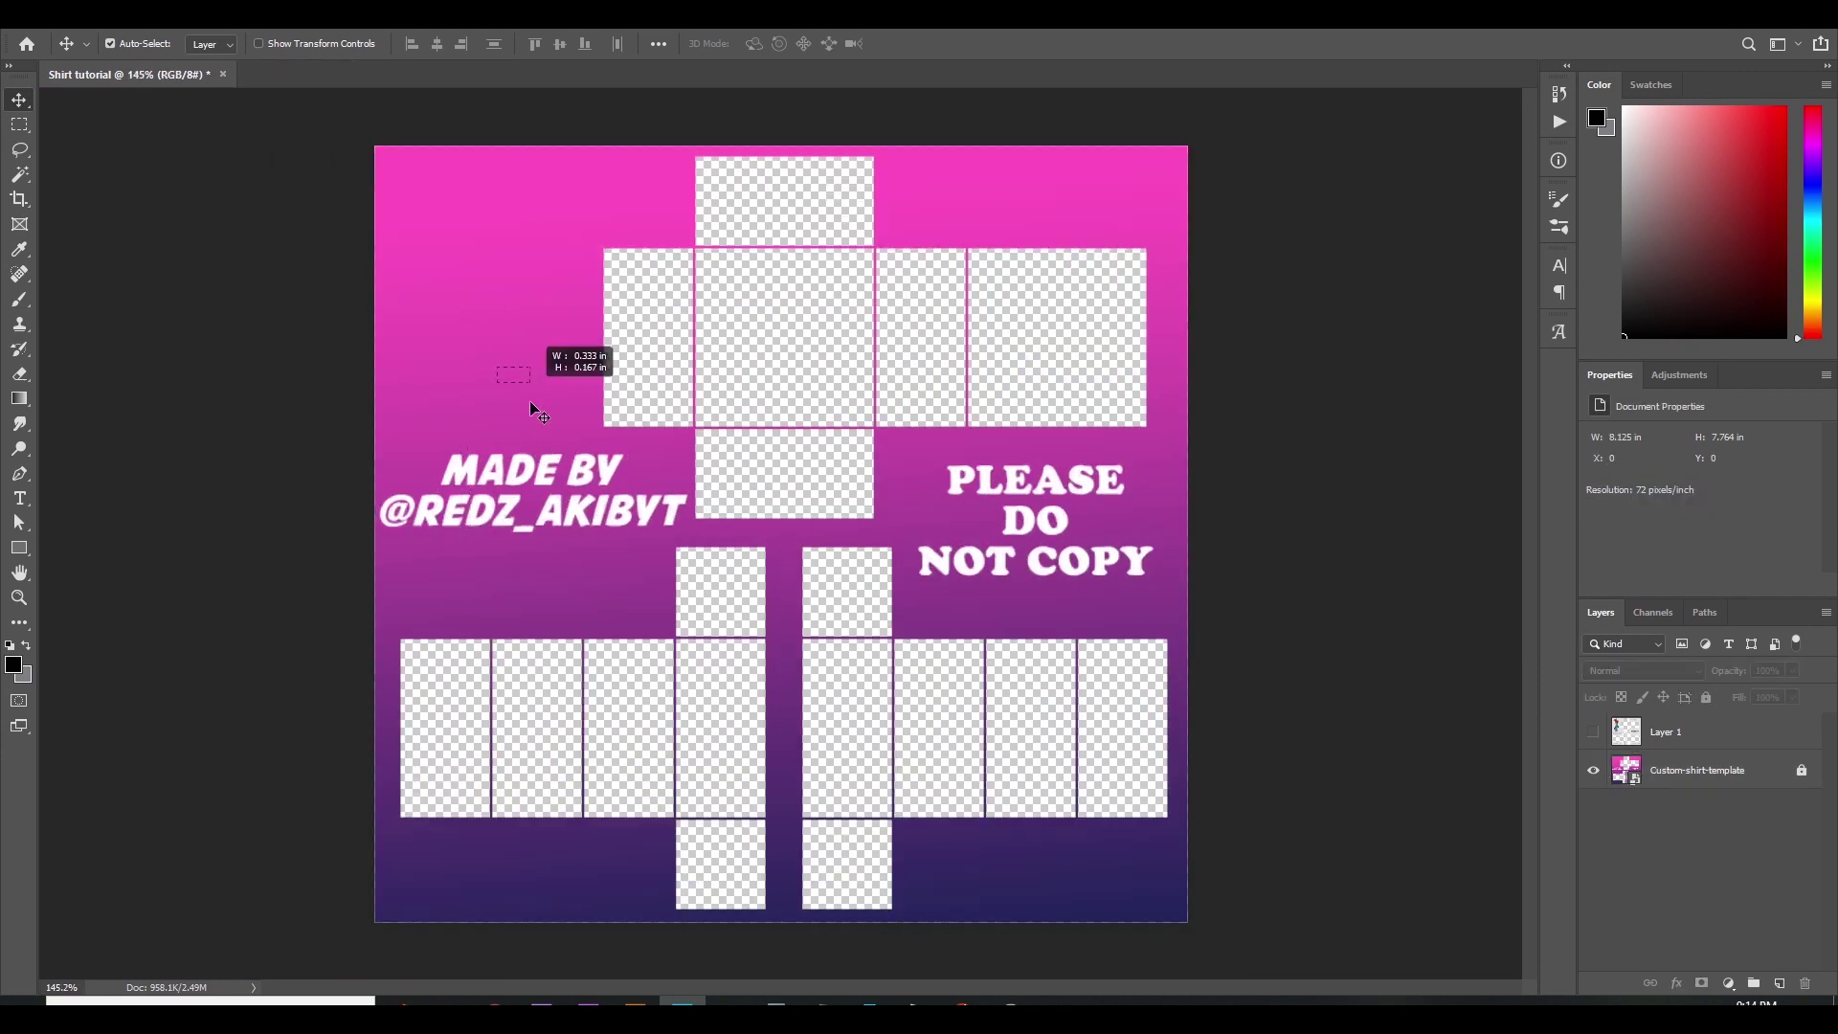
{"action": "scroll", "coordinate": [1319, 504], "scroll_direction": "down", "scroll_amount": 3}
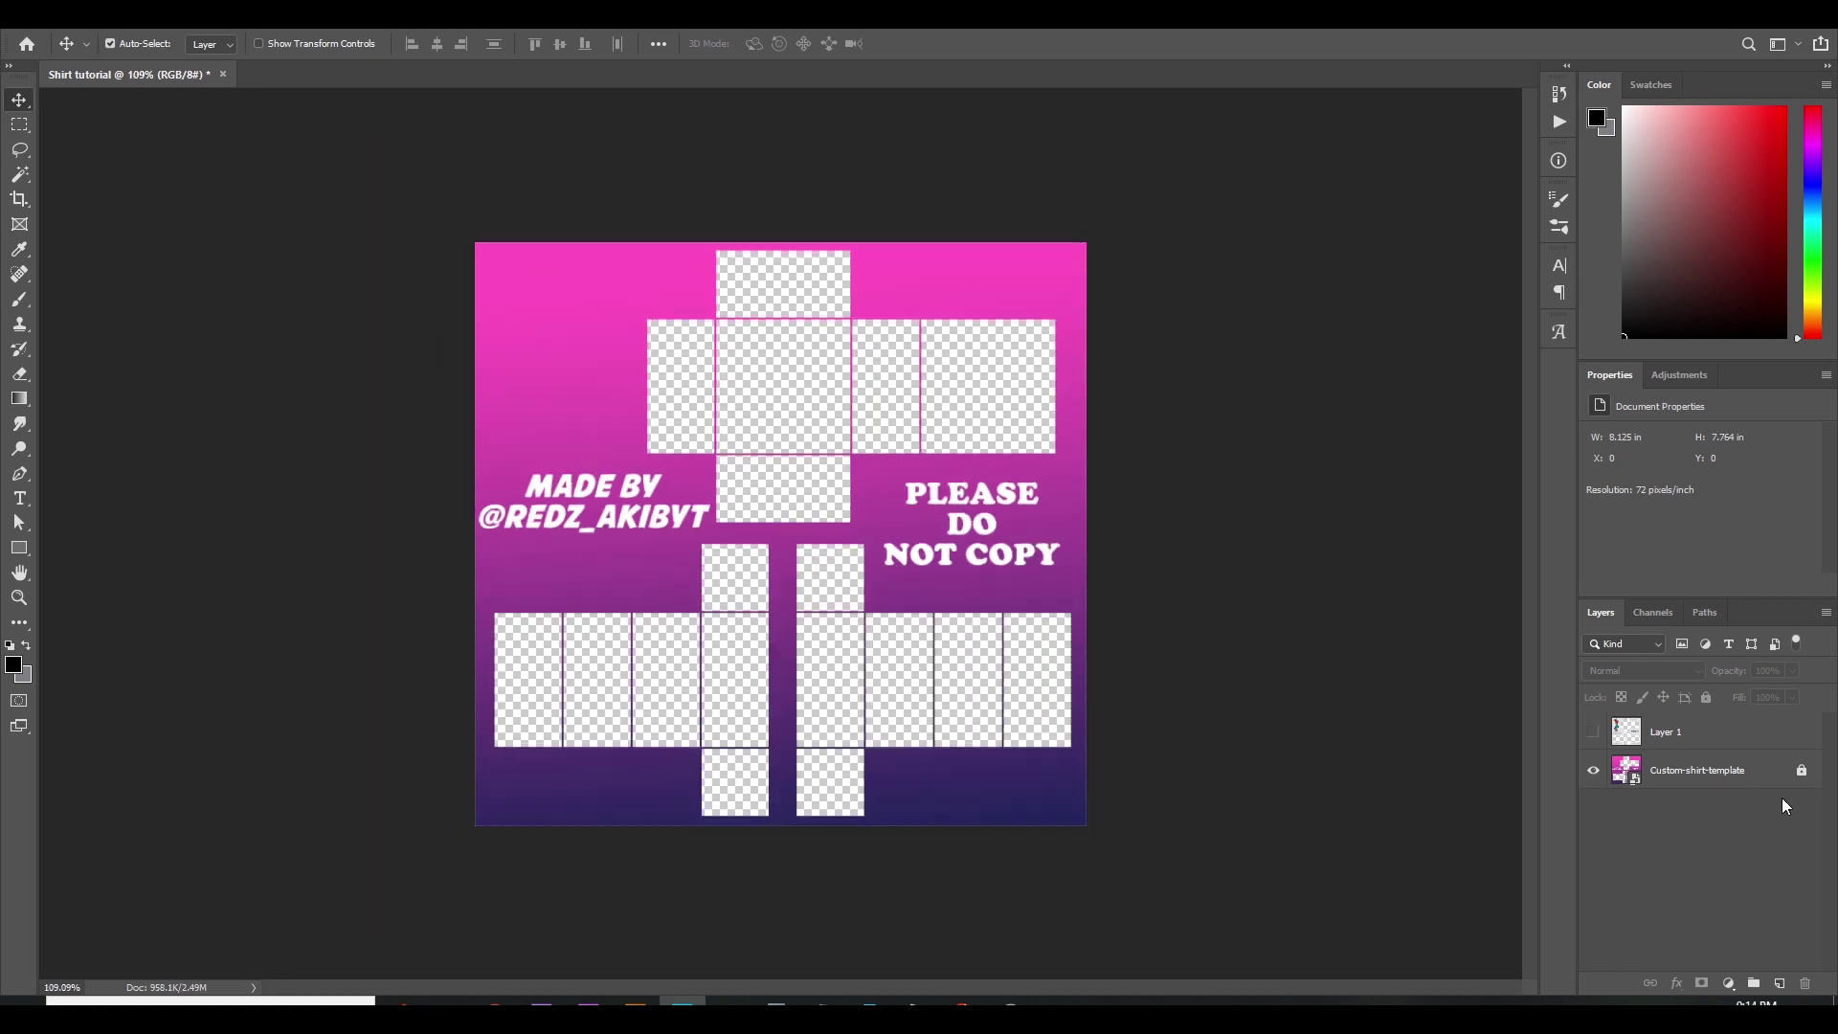
{"action": "left_click", "coordinate": [1677, 772]}
{"action": "left_click", "coordinate": [1327, 769]}
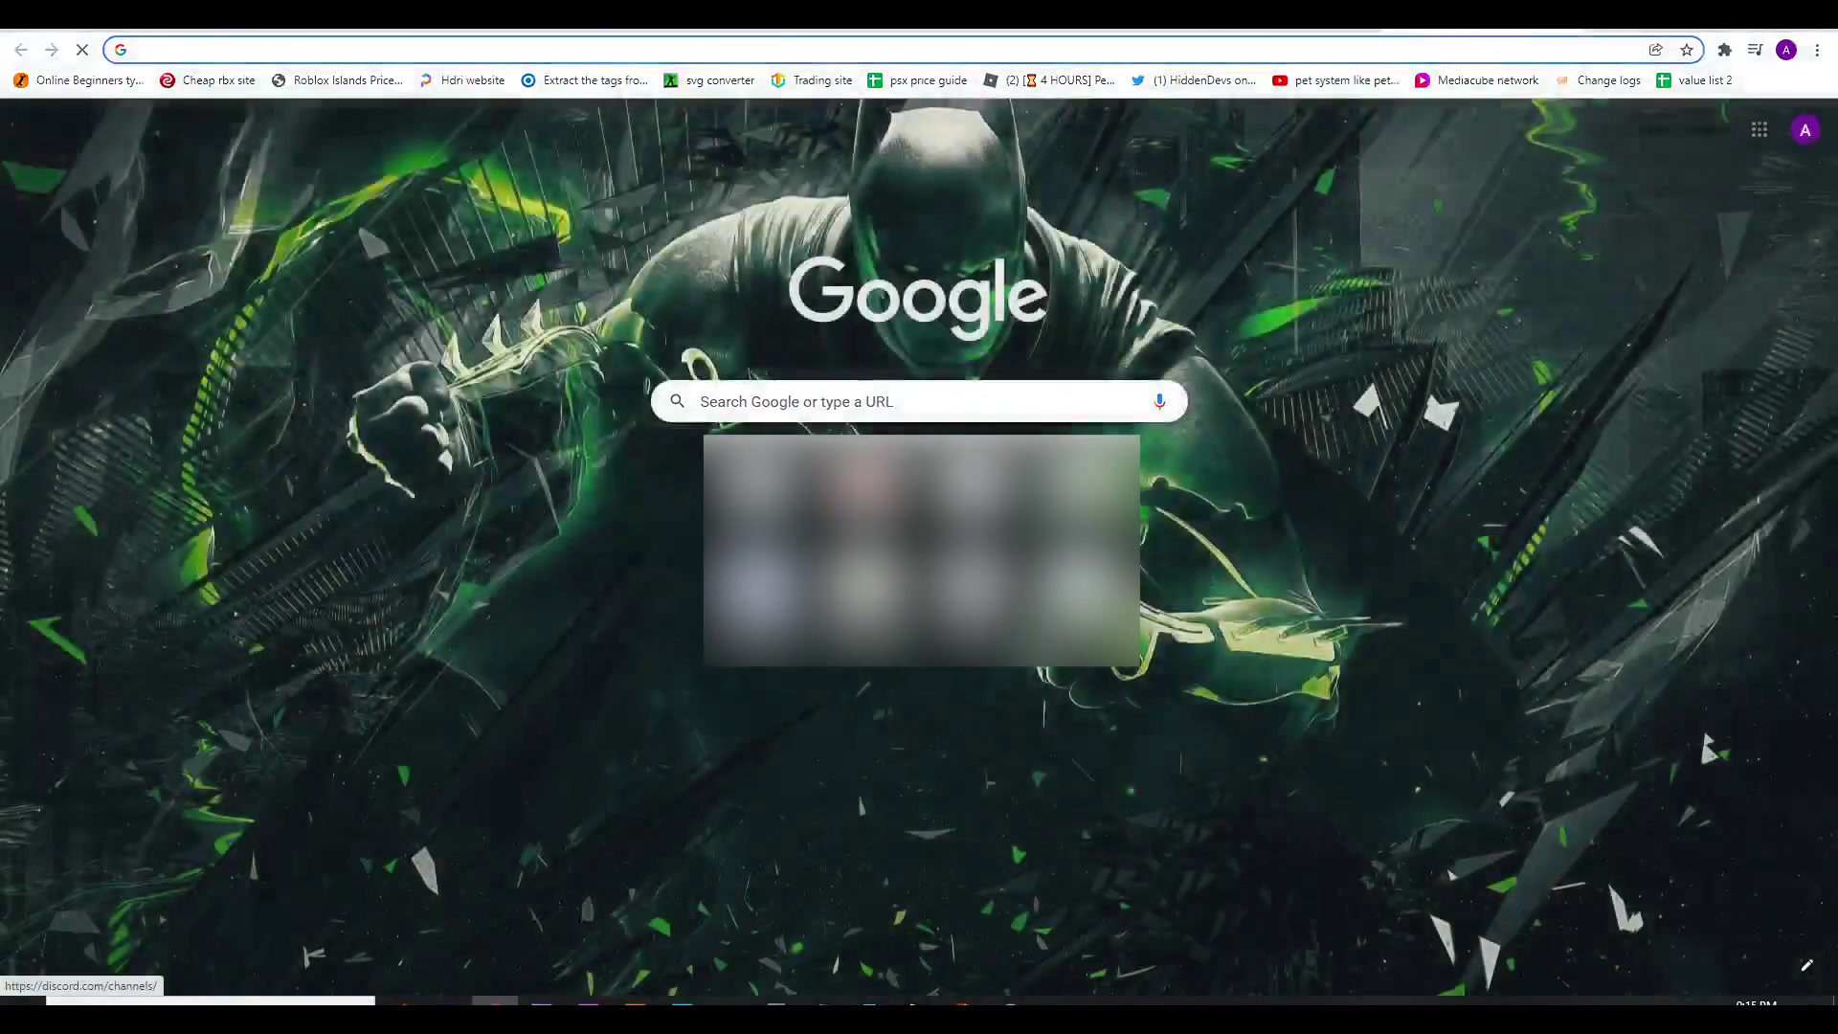
- Search Google for 'check pattern'
{"action": "left_click", "coordinate": [870, 402]}
{"action": "left_click", "coordinate": [724, 479]}
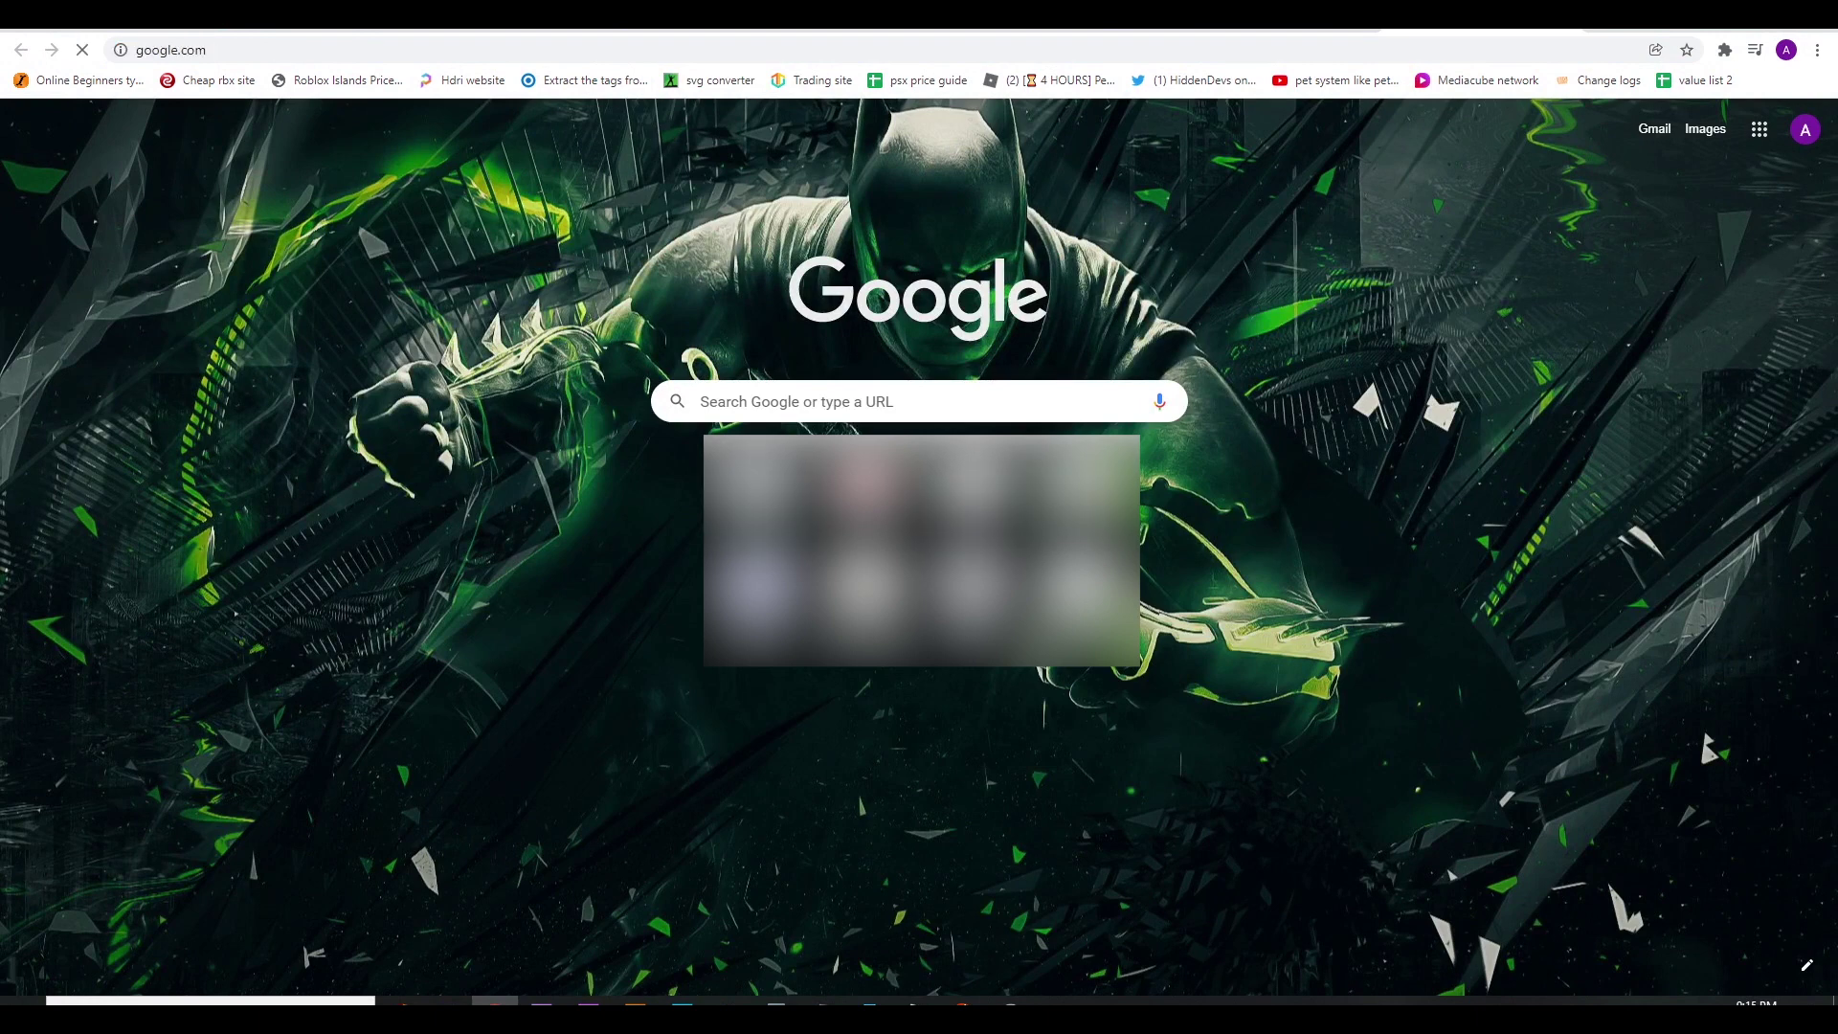
{"action": "left_click", "coordinate": [725, 452]}
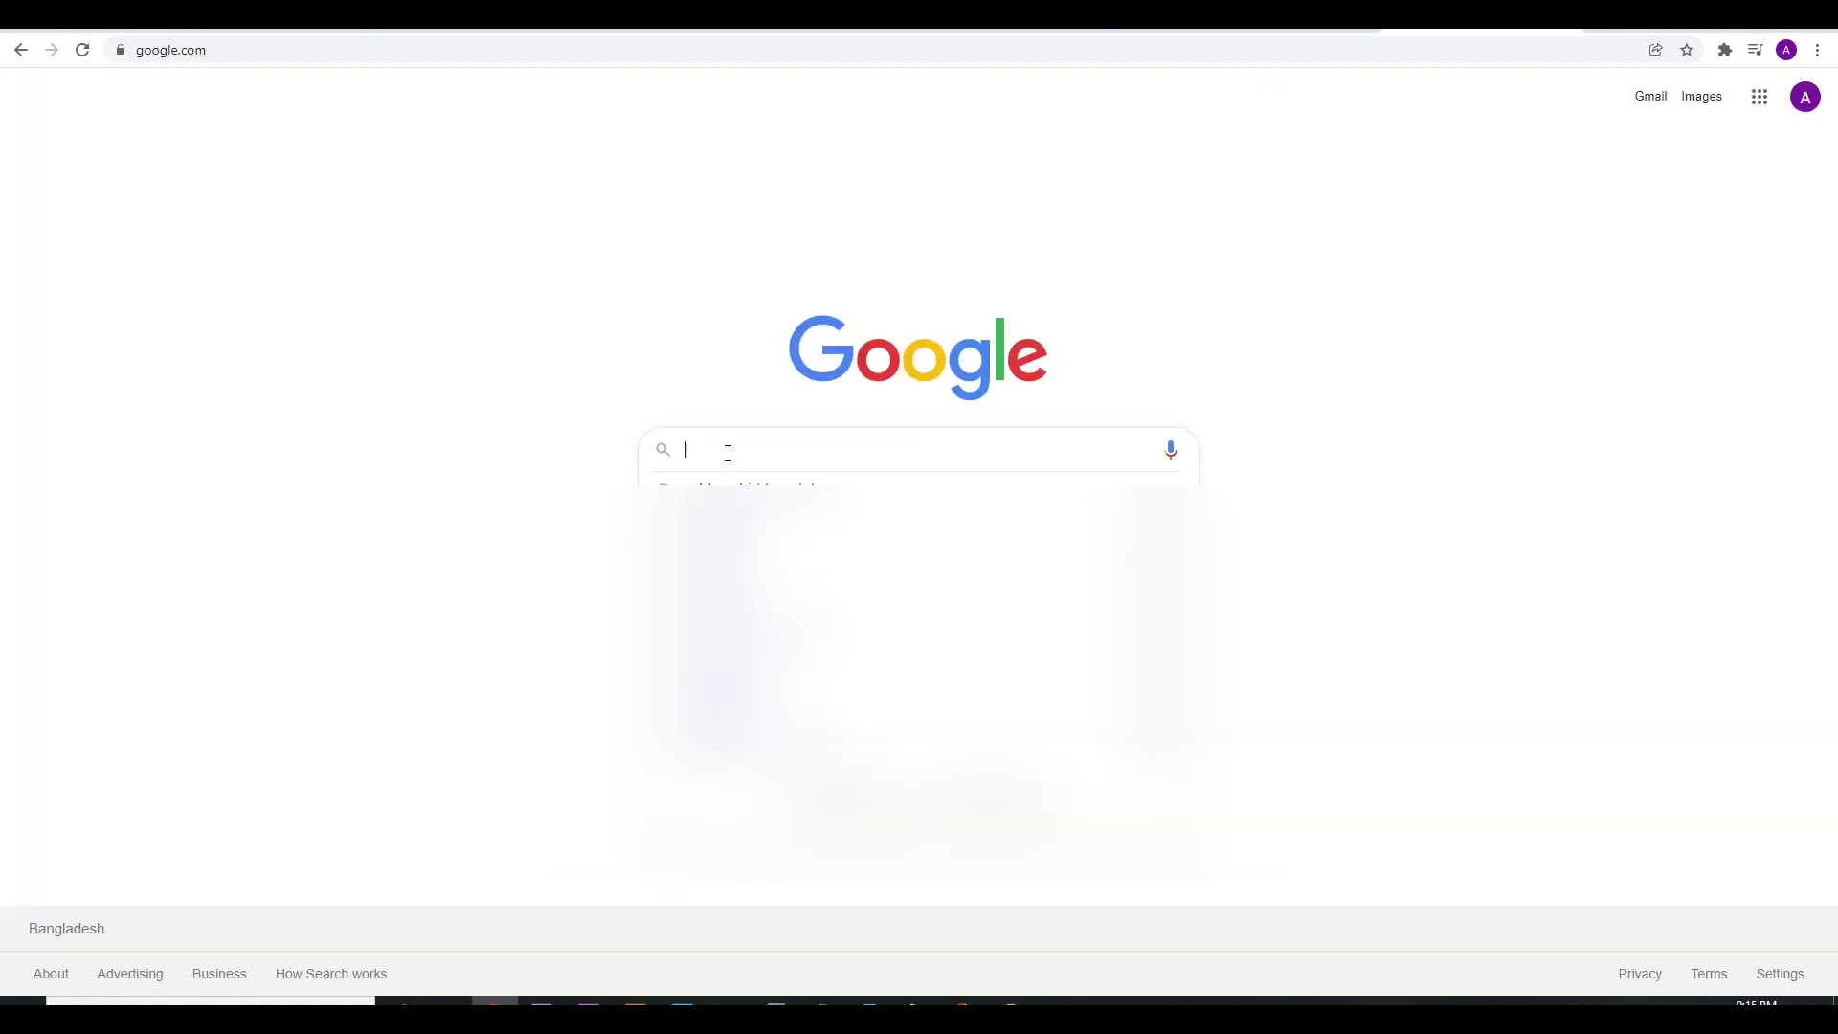
{"action": "type", "text": "check pa"}
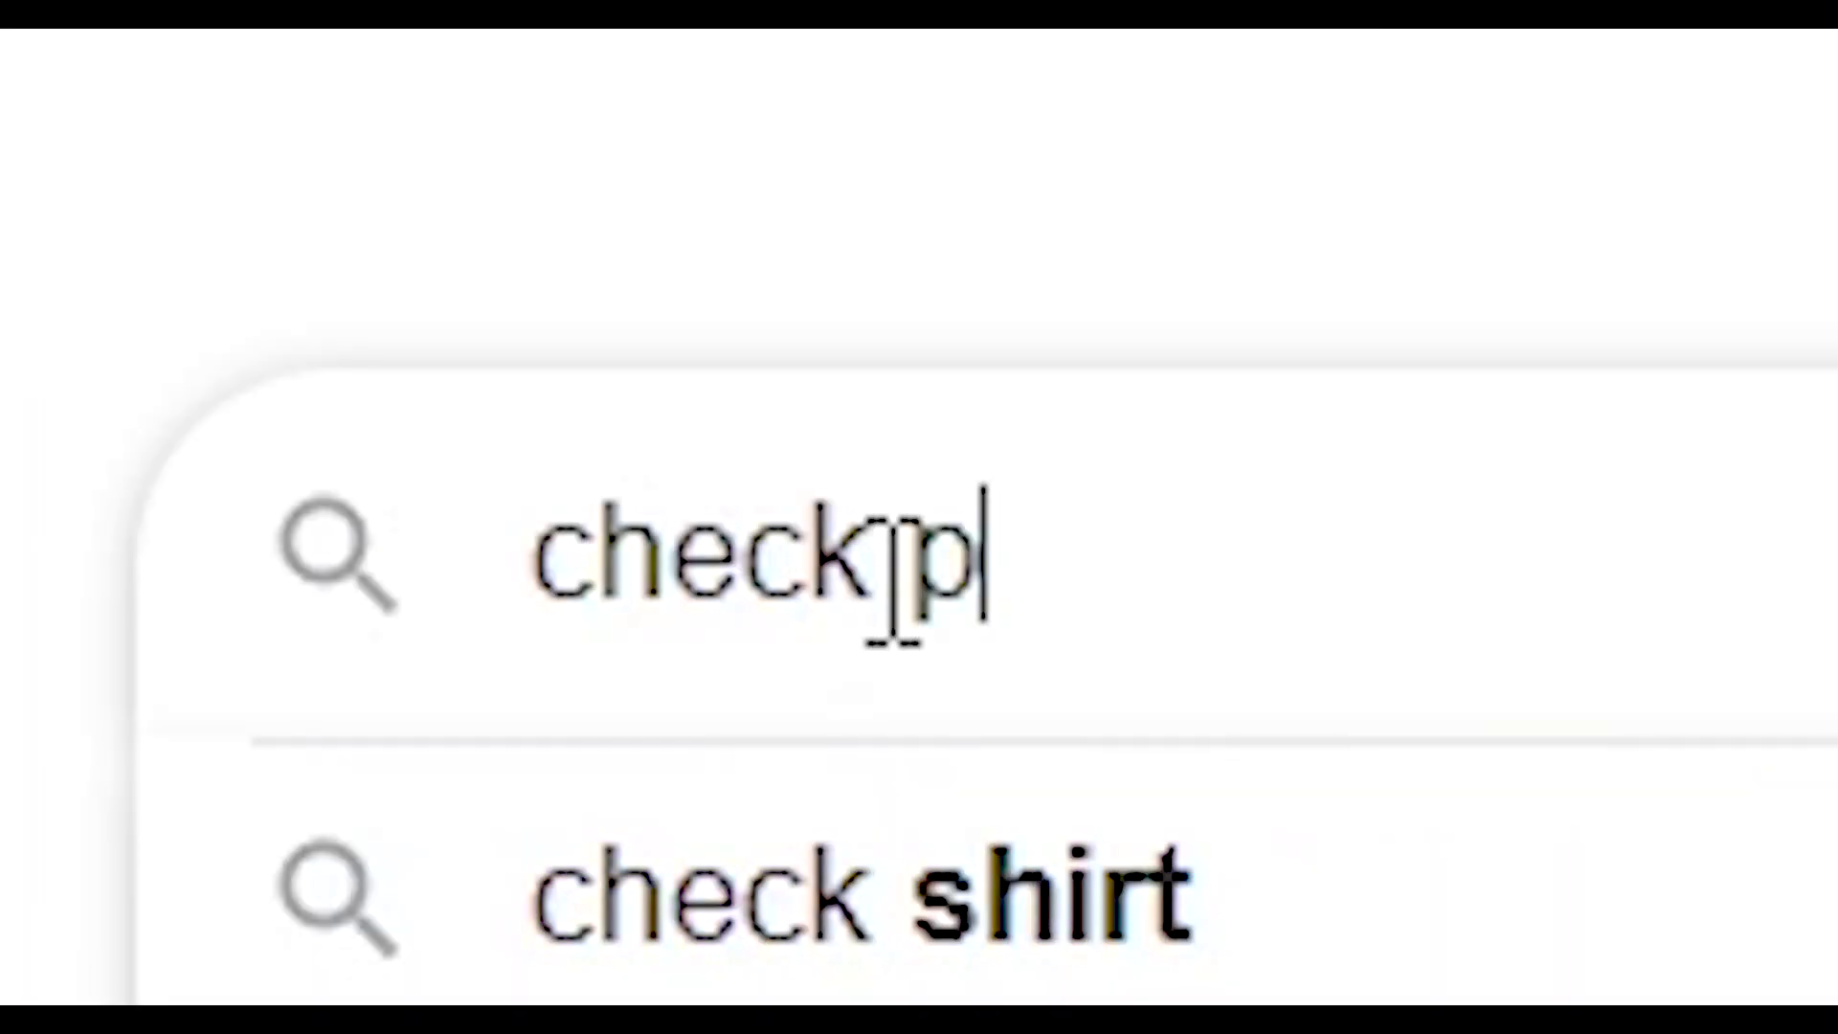
{"action": "type", "text": "tters"}
{"action": "key", "text": "BackSpace"}
{"action": "type", "text": "n"}
{"action": "key", "text": "Return"}
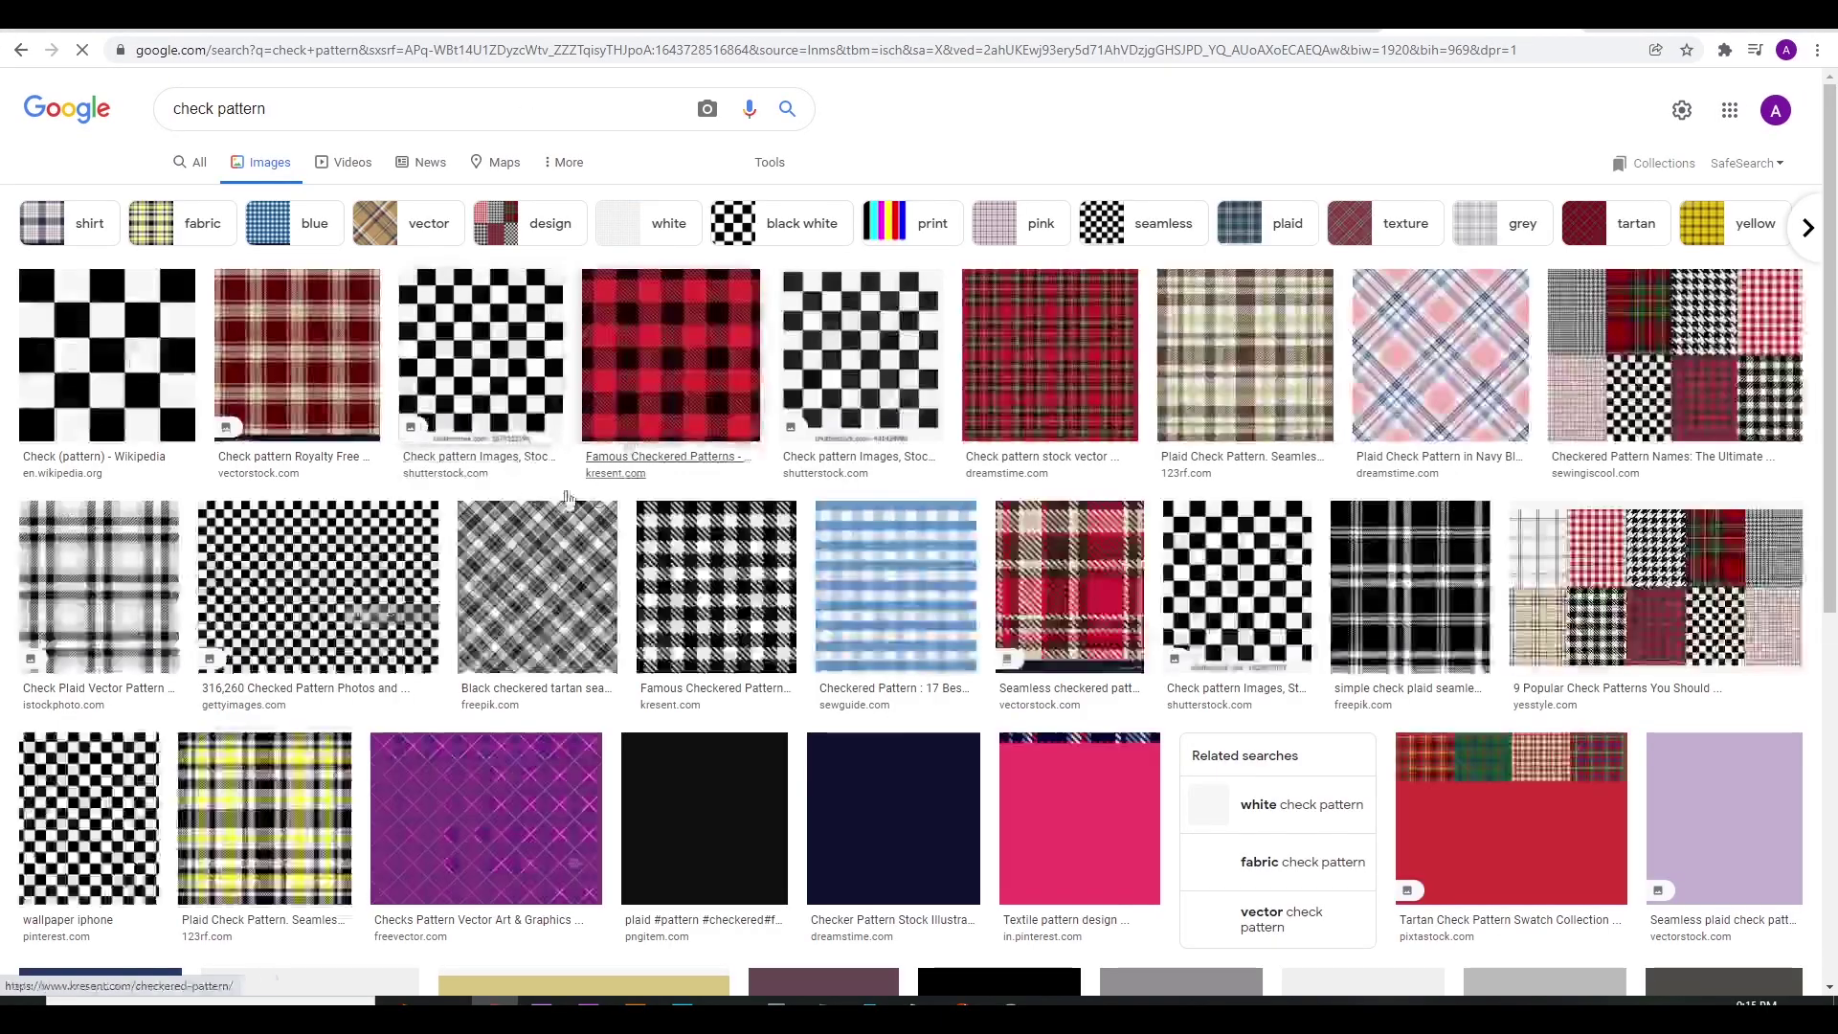
- Copy a red-black checkered image and paste it into the shirt template as a new layer
{"action": "left_click", "coordinate": [693, 361]}
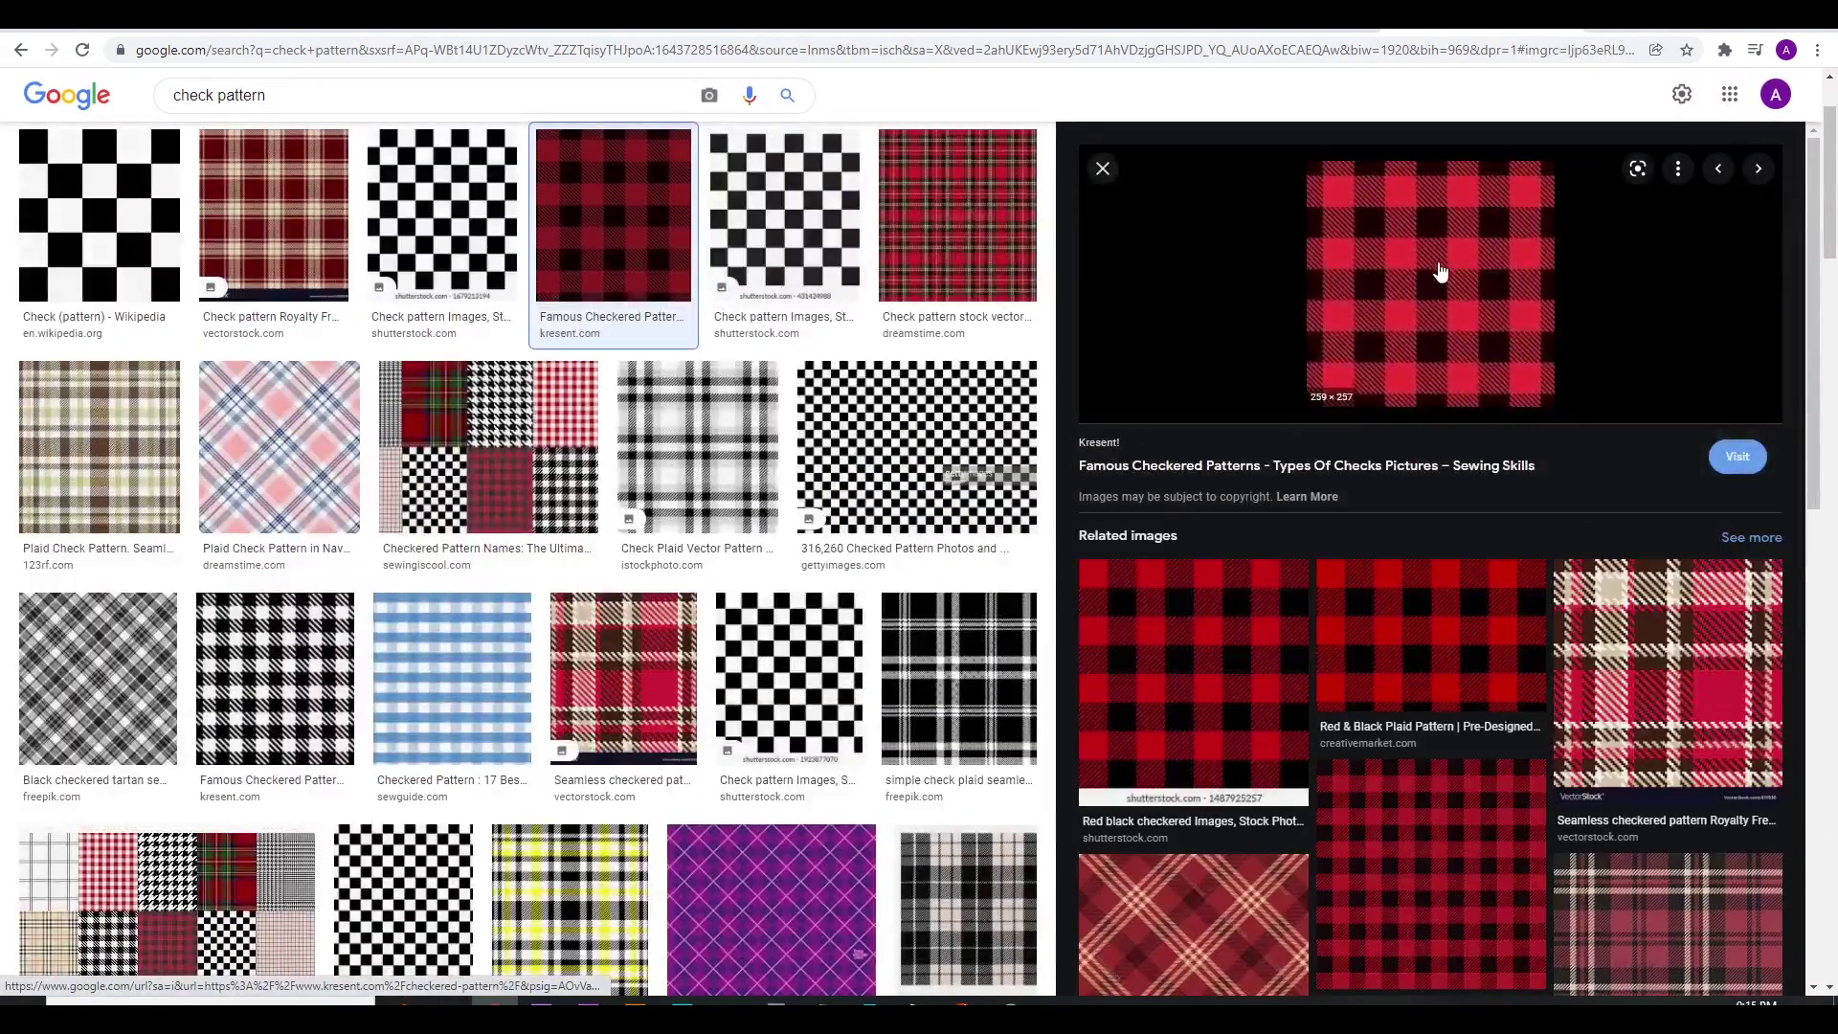
{"action": "left_click", "coordinate": [1230, 660]}
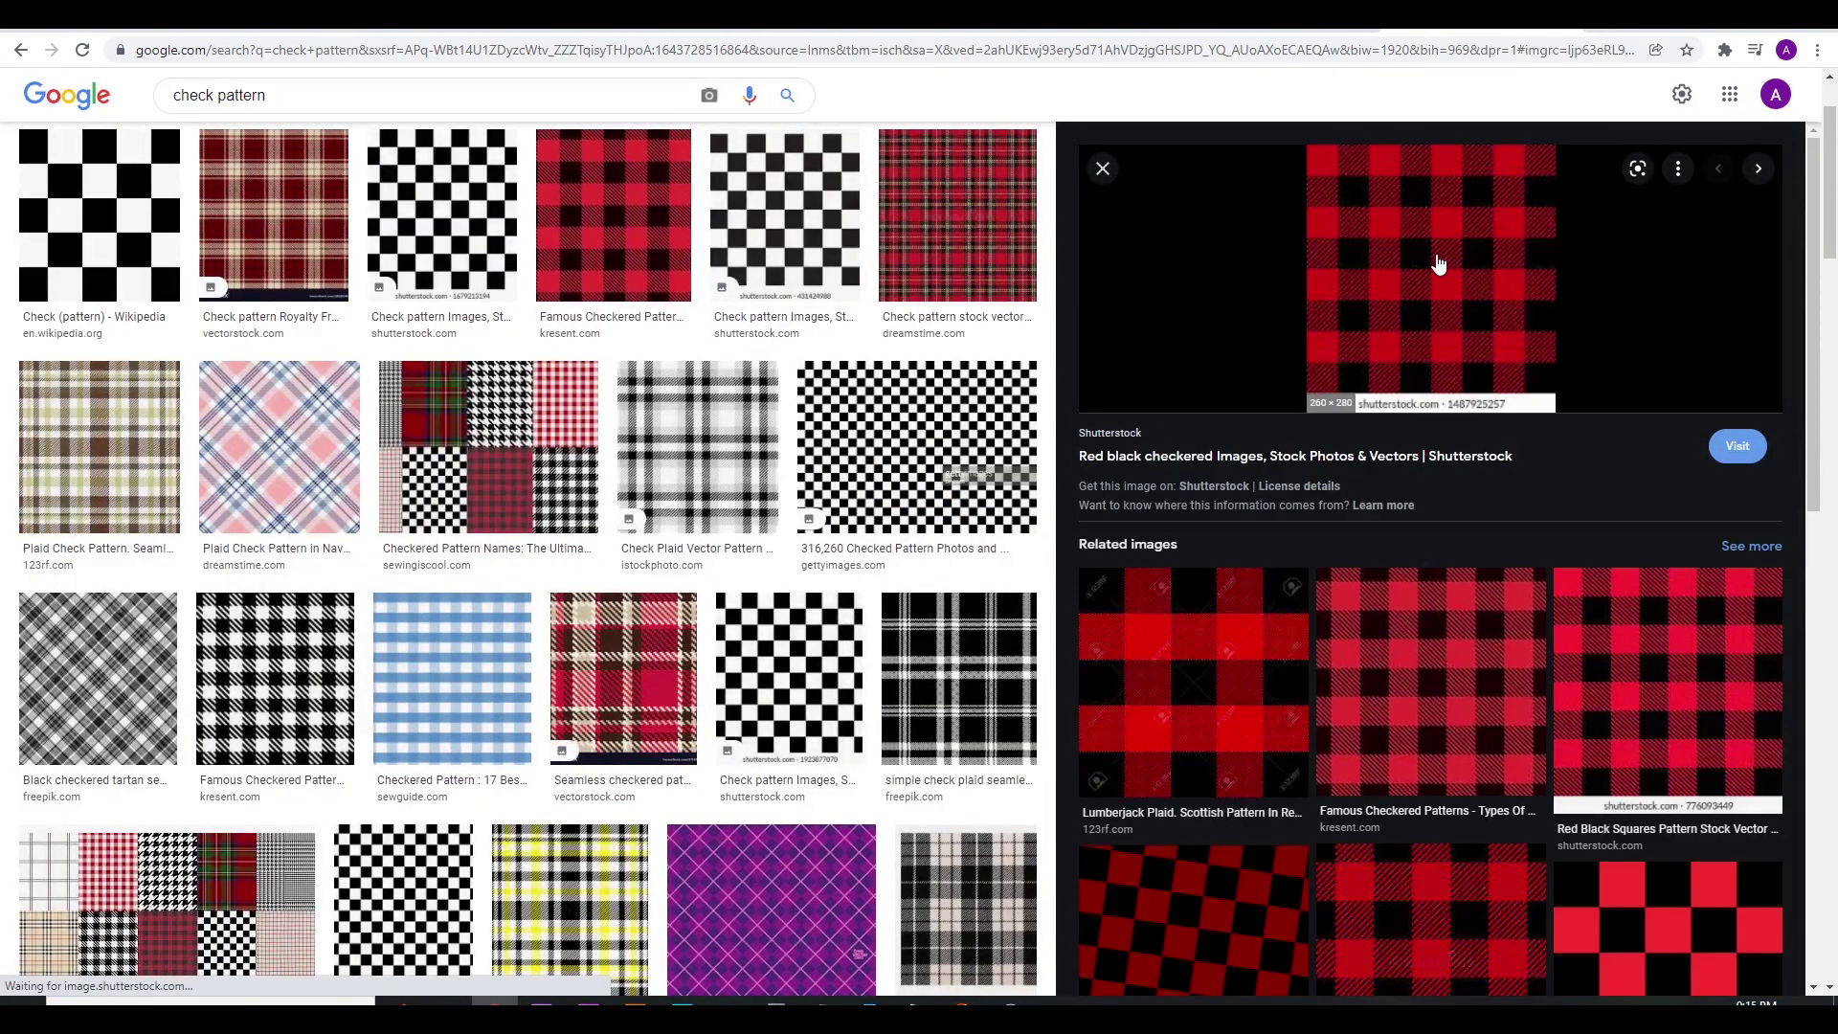
{"action": "right_click", "coordinate": [1434, 241]}
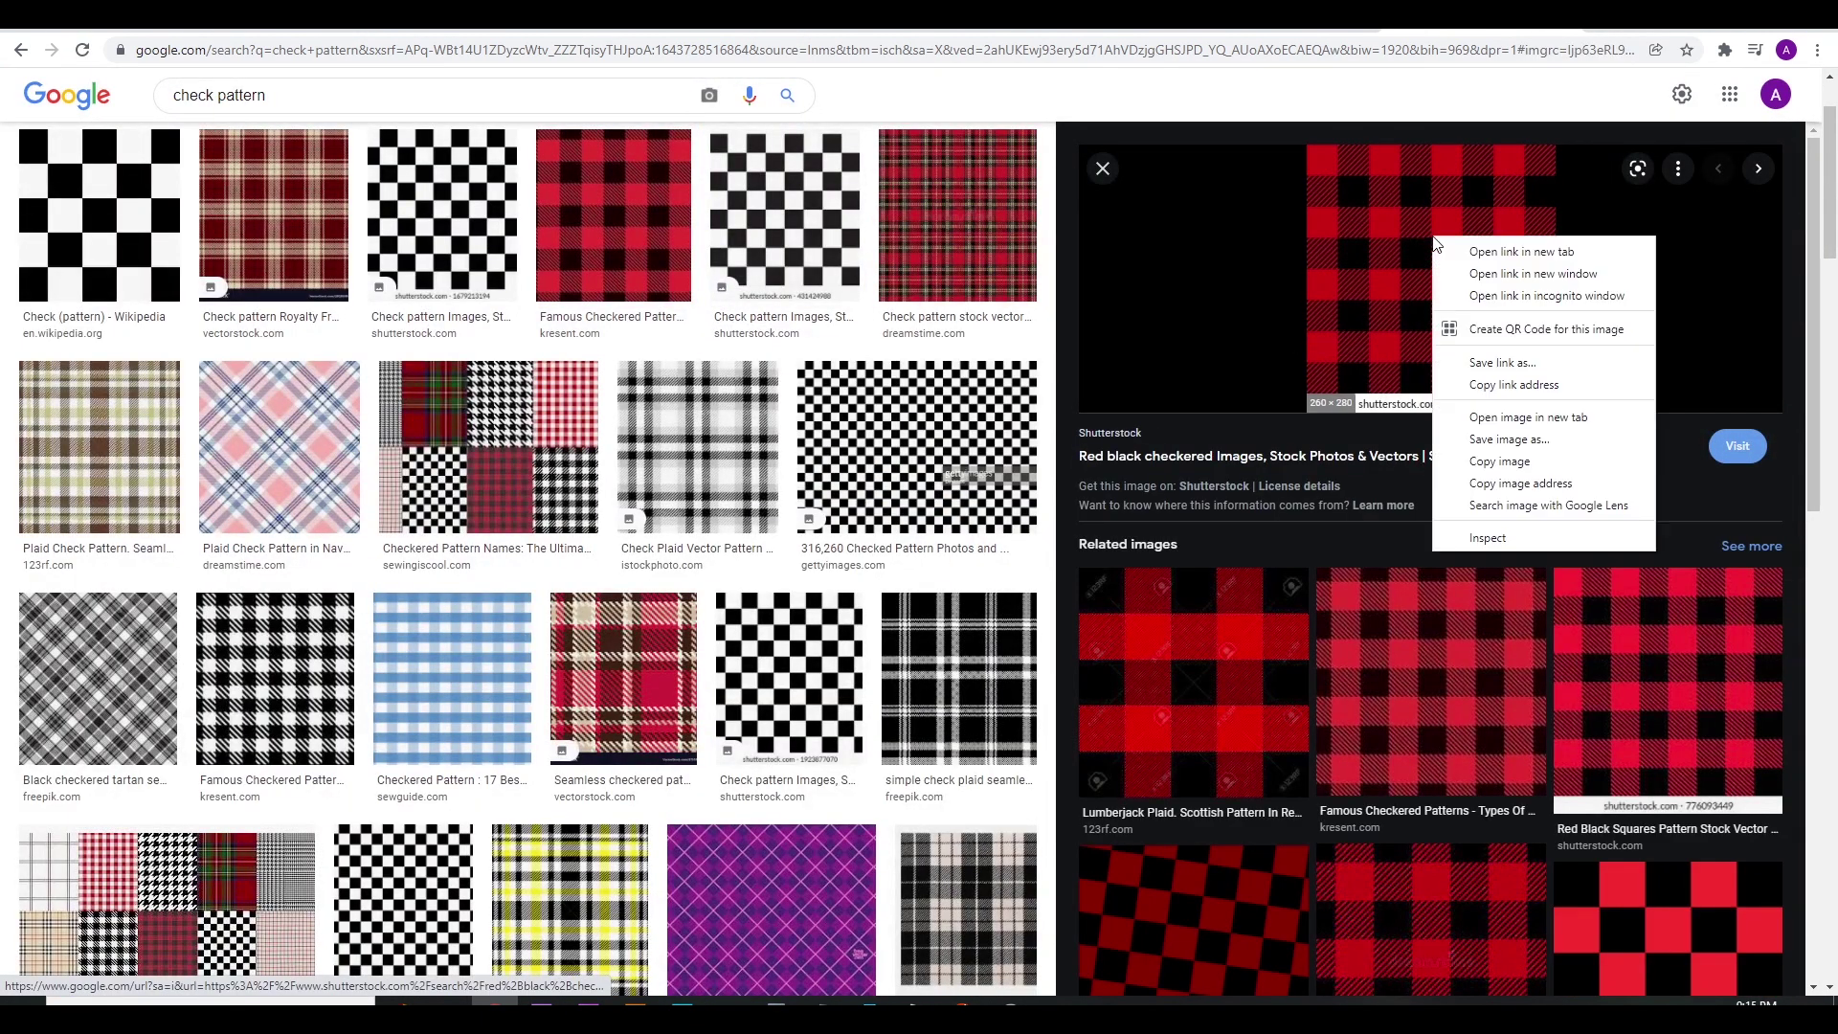
{"action": "left_click", "coordinate": [1500, 462]}
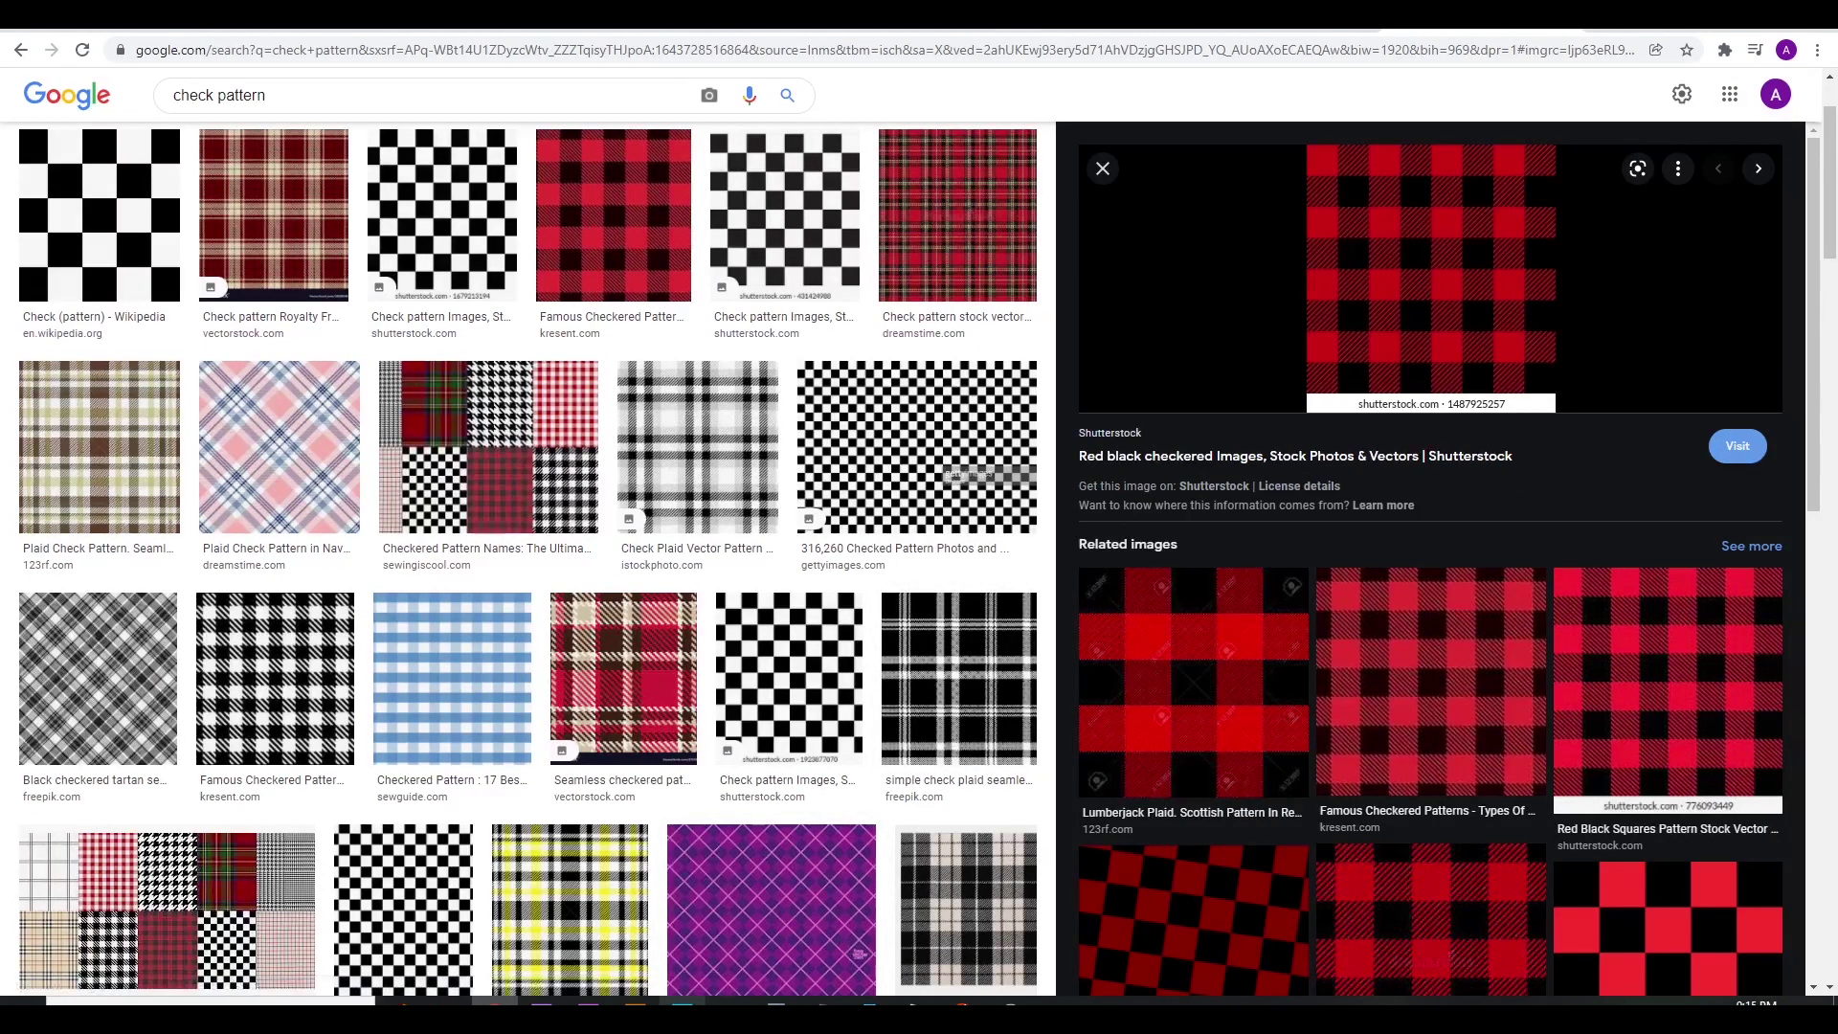
{"action": "left_click", "coordinate": [683, 1009]}
{"action": "scroll", "coordinate": [757, 543], "scroll_direction": "up", "scroll_amount": 4}
{"action": "key", "text": "ctrl+v"}
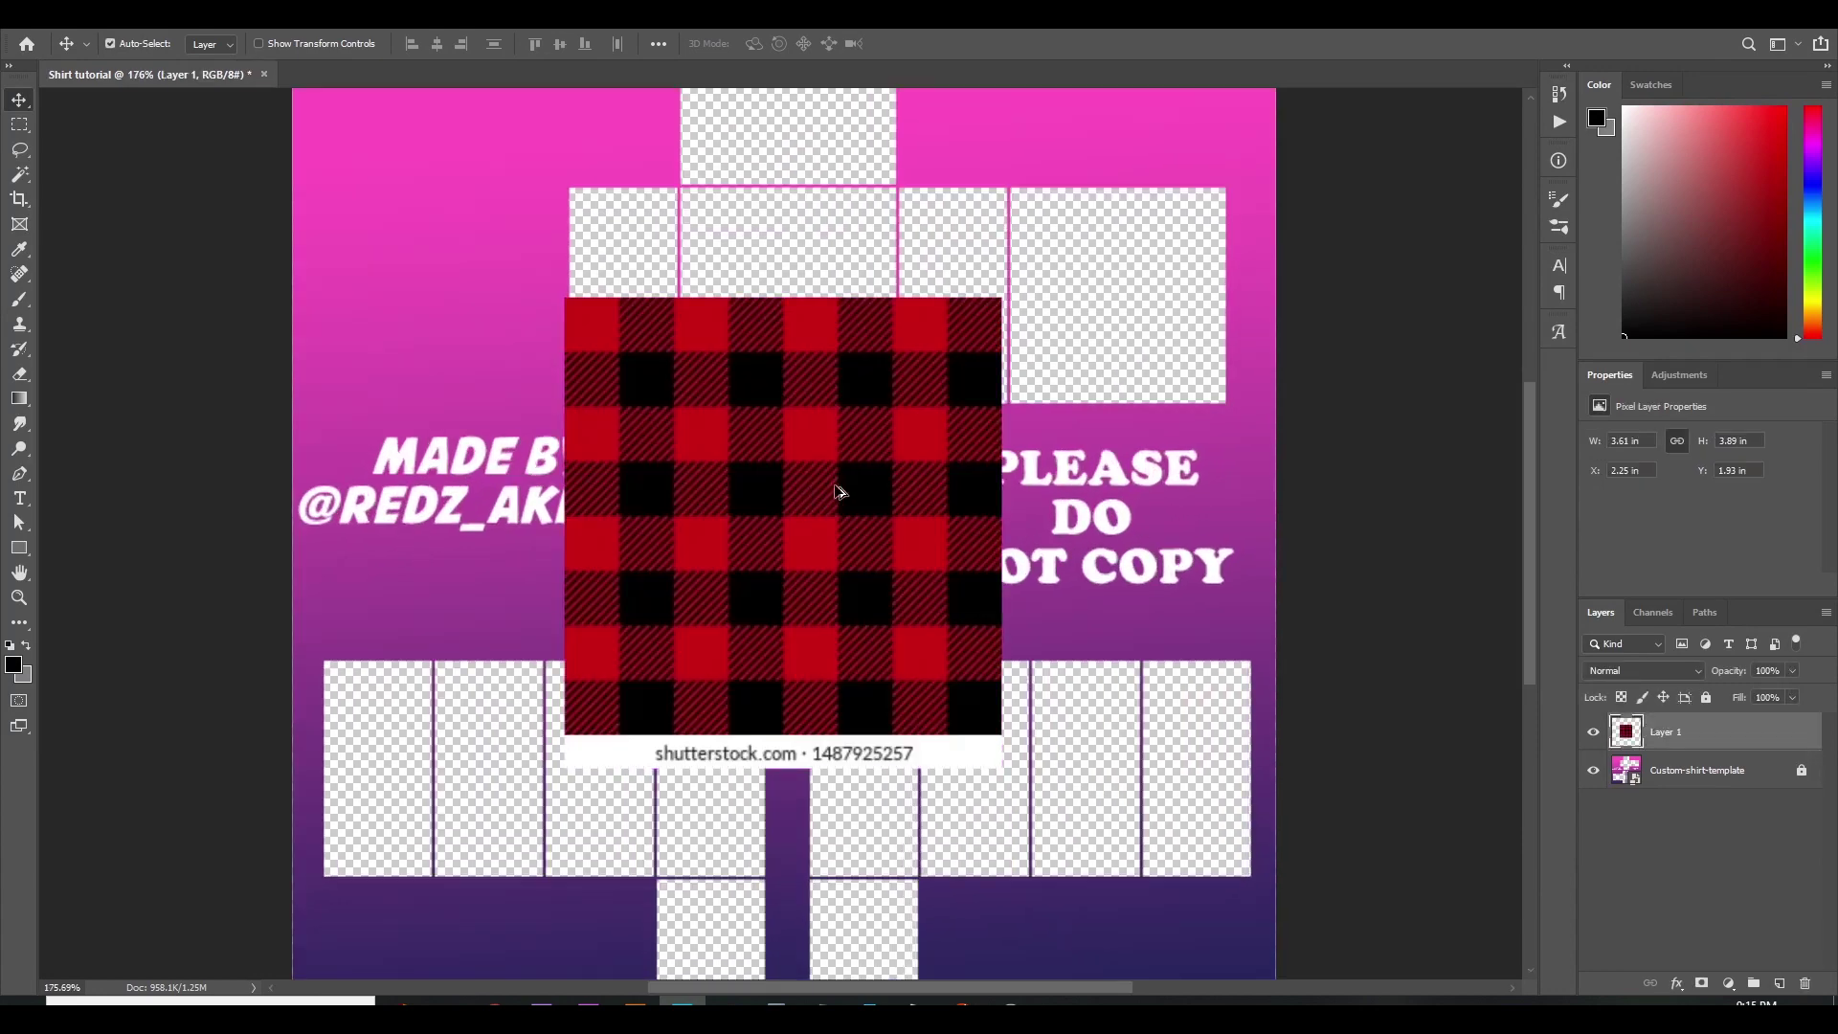
- Select and delete the watermark strip beneath the plaid, then deselect
{"action": "scroll", "coordinate": [838, 492], "scroll_direction": "up", "scroll_amount": 3}
{"action": "scroll", "coordinate": [570, 867], "scroll_direction": "down", "scroll_amount": 2}
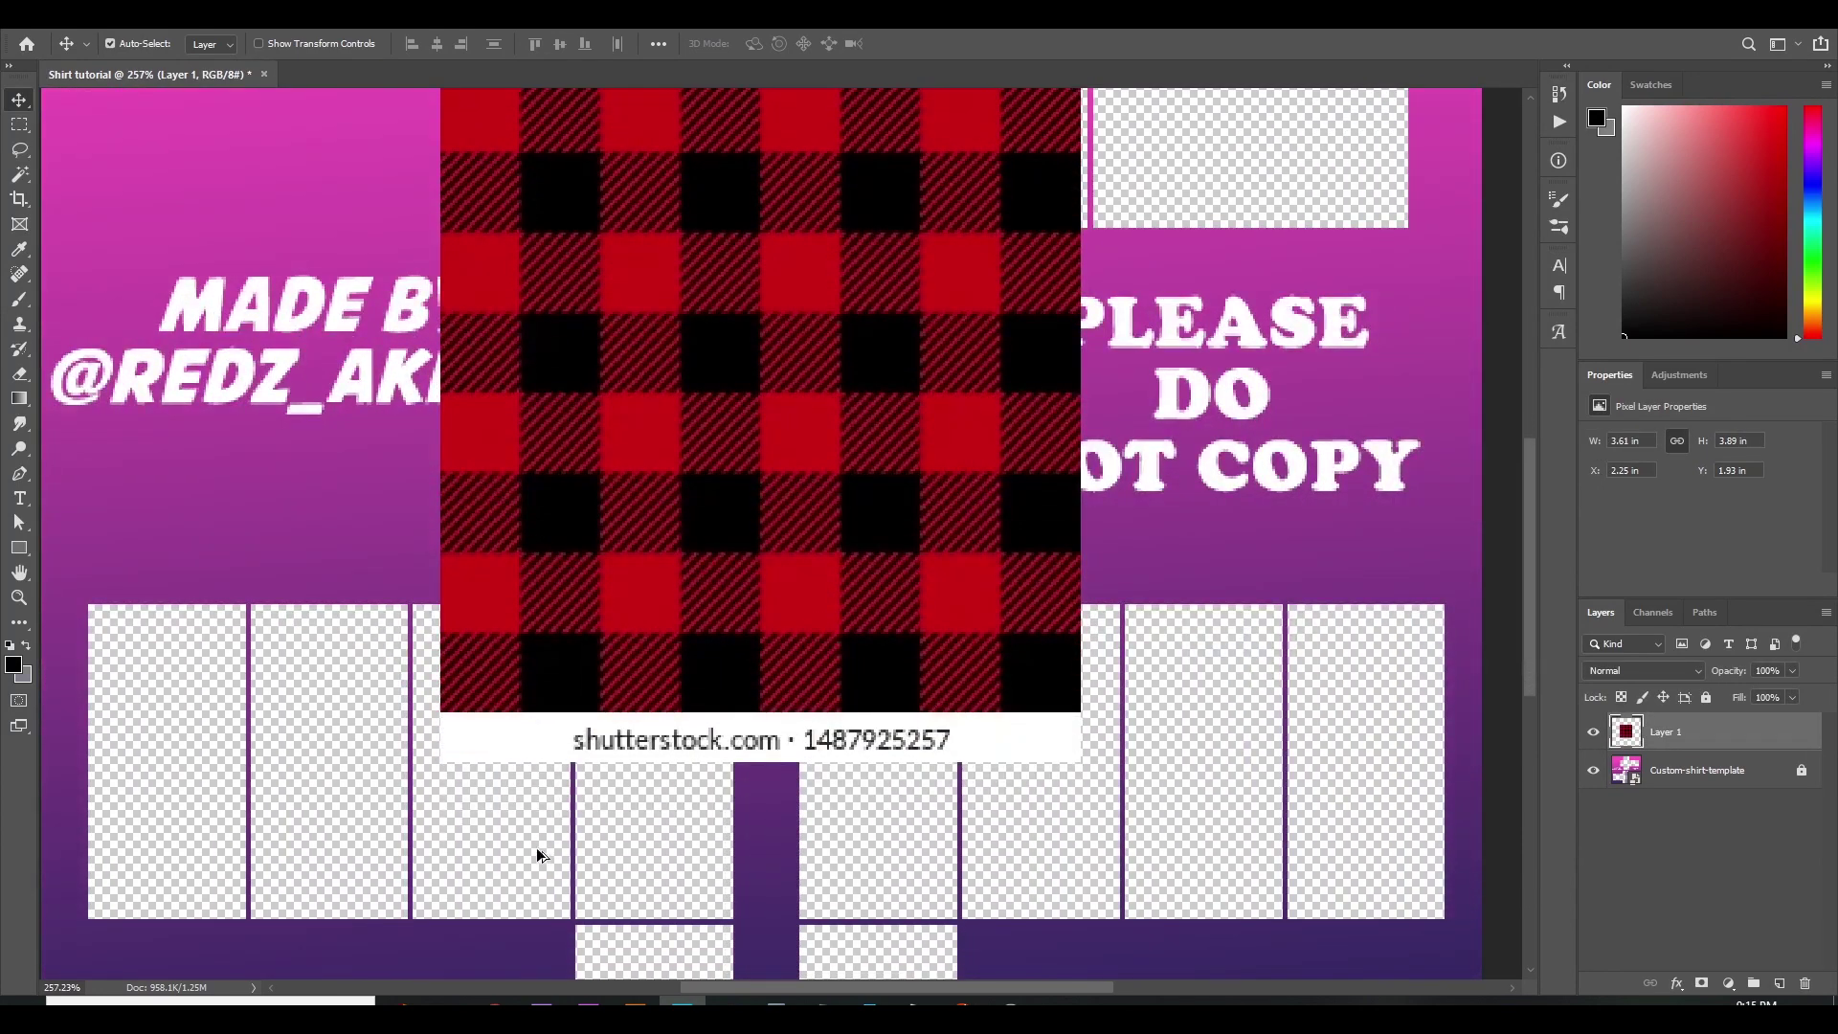
{"action": "scroll", "coordinate": [536, 842], "scroll_direction": "up", "scroll_amount": 6}
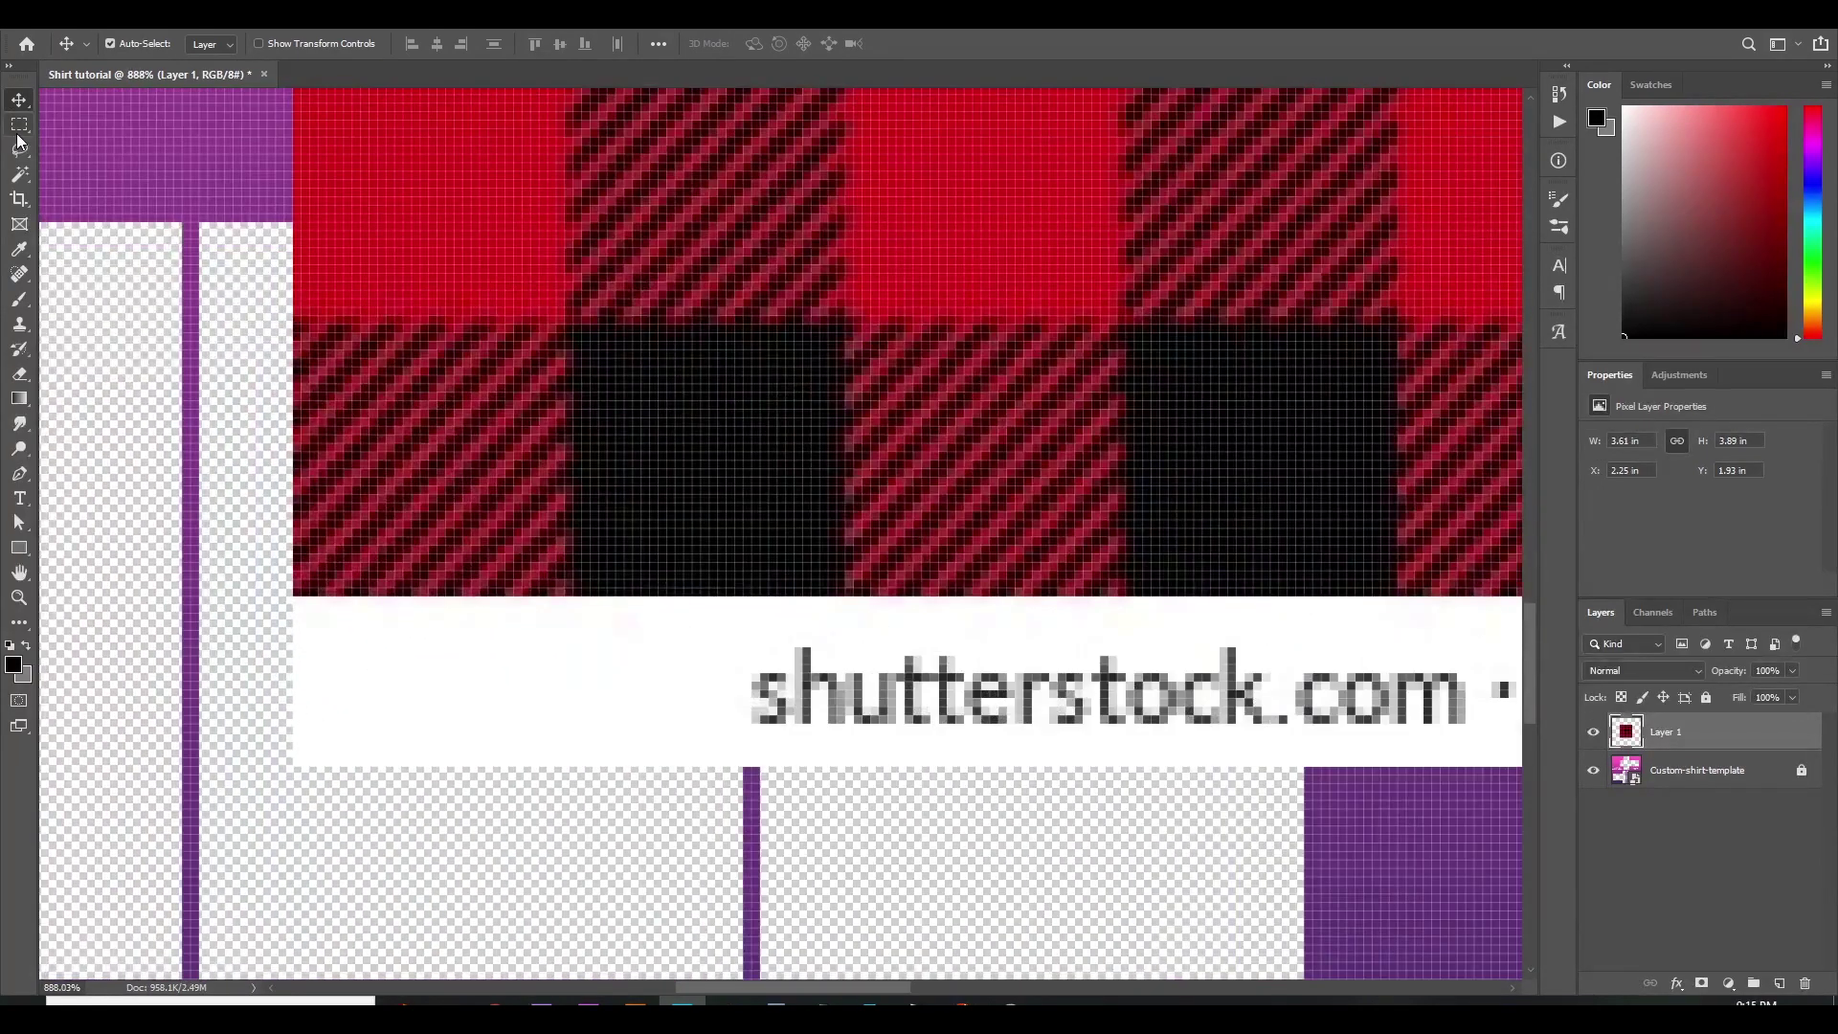
{"action": "left_click", "coordinate": [19, 125]}
{"action": "left_click_drag", "start_coordinate": [330, 616], "coordinate": [1071, 791]}
{"action": "key", "text": "Delete"}
{"action": "key", "text": "ctrl+d"}
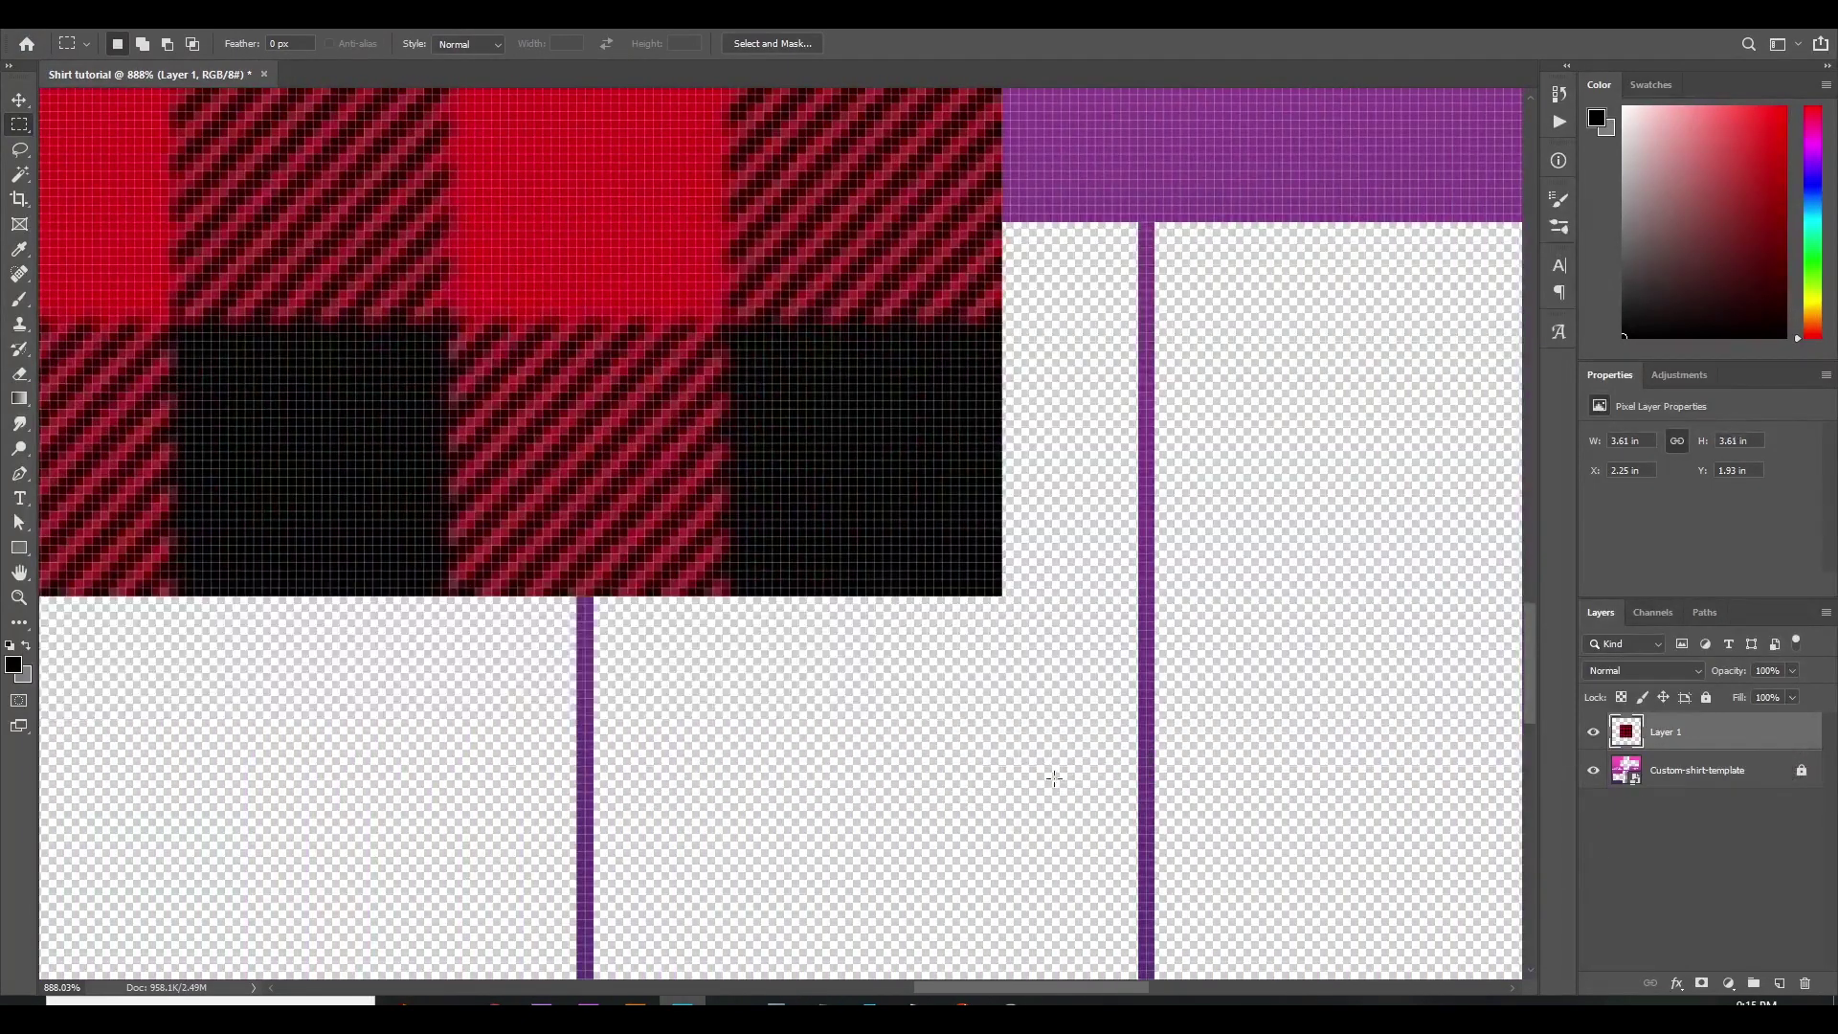
- Move the trimmed plaid to the template's top-left corner
{"action": "scroll", "coordinate": [105, 301], "scroll_direction": "down", "scroll_amount": 6}
{"action": "left_click", "coordinate": [18, 100]}
{"action": "scroll", "coordinate": [322, 299], "scroll_direction": "down", "scroll_amount": 3}
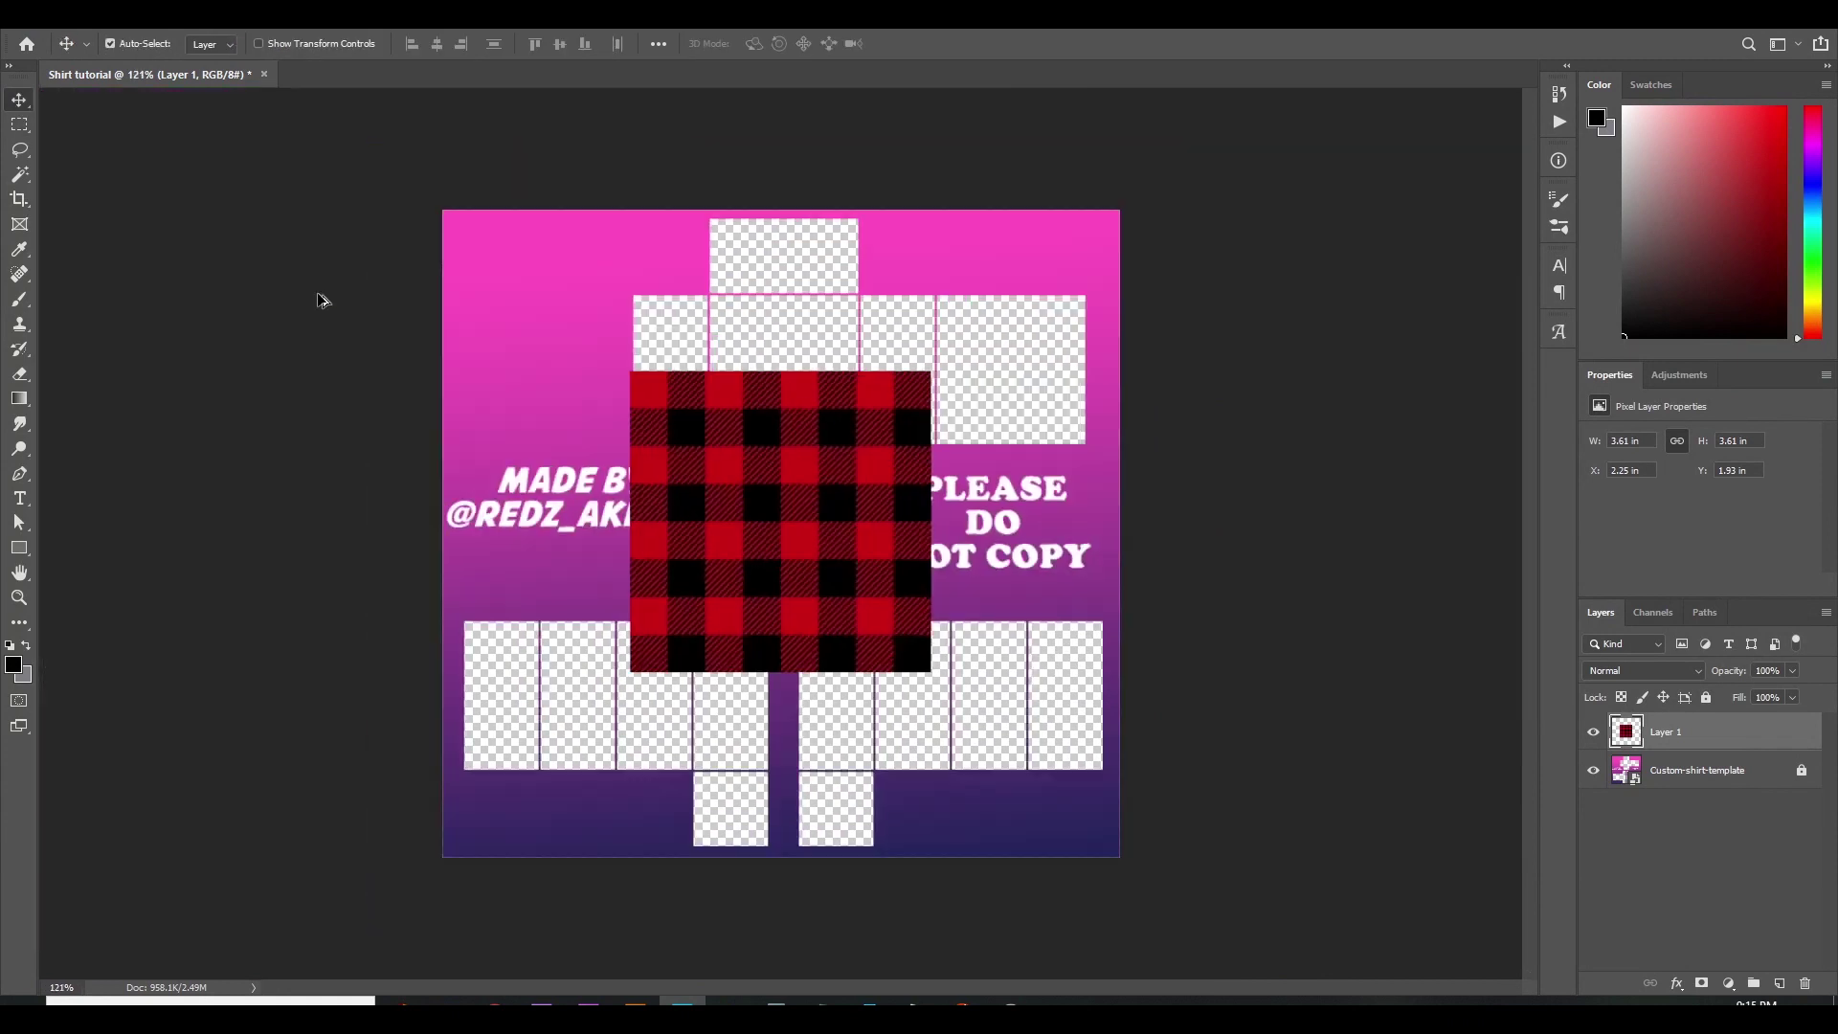
{"action": "left_click_drag", "start_coordinate": [738, 579], "coordinate": [795, 385]}
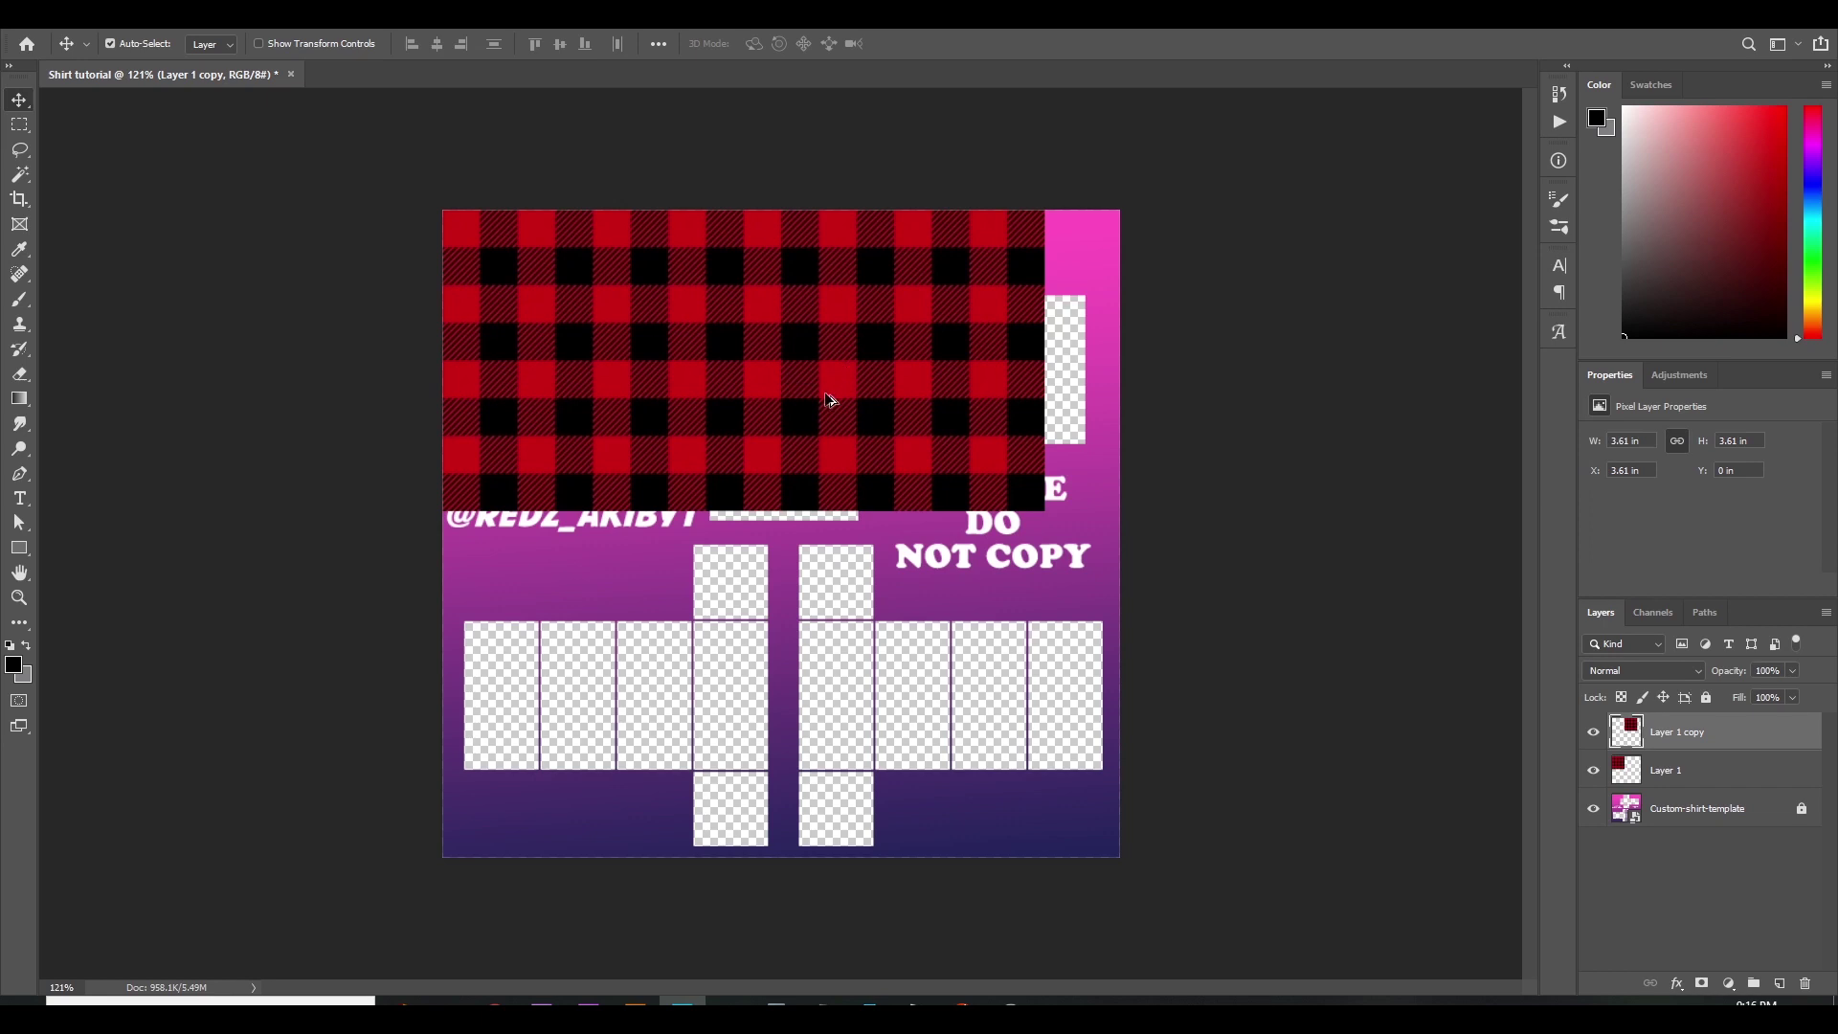
- Copy the plaid to the right edge and merge the three pieces into one strip
{"action": "left_click_drag", "start_coordinate": [829, 401], "coordinate": [1132, 397]}
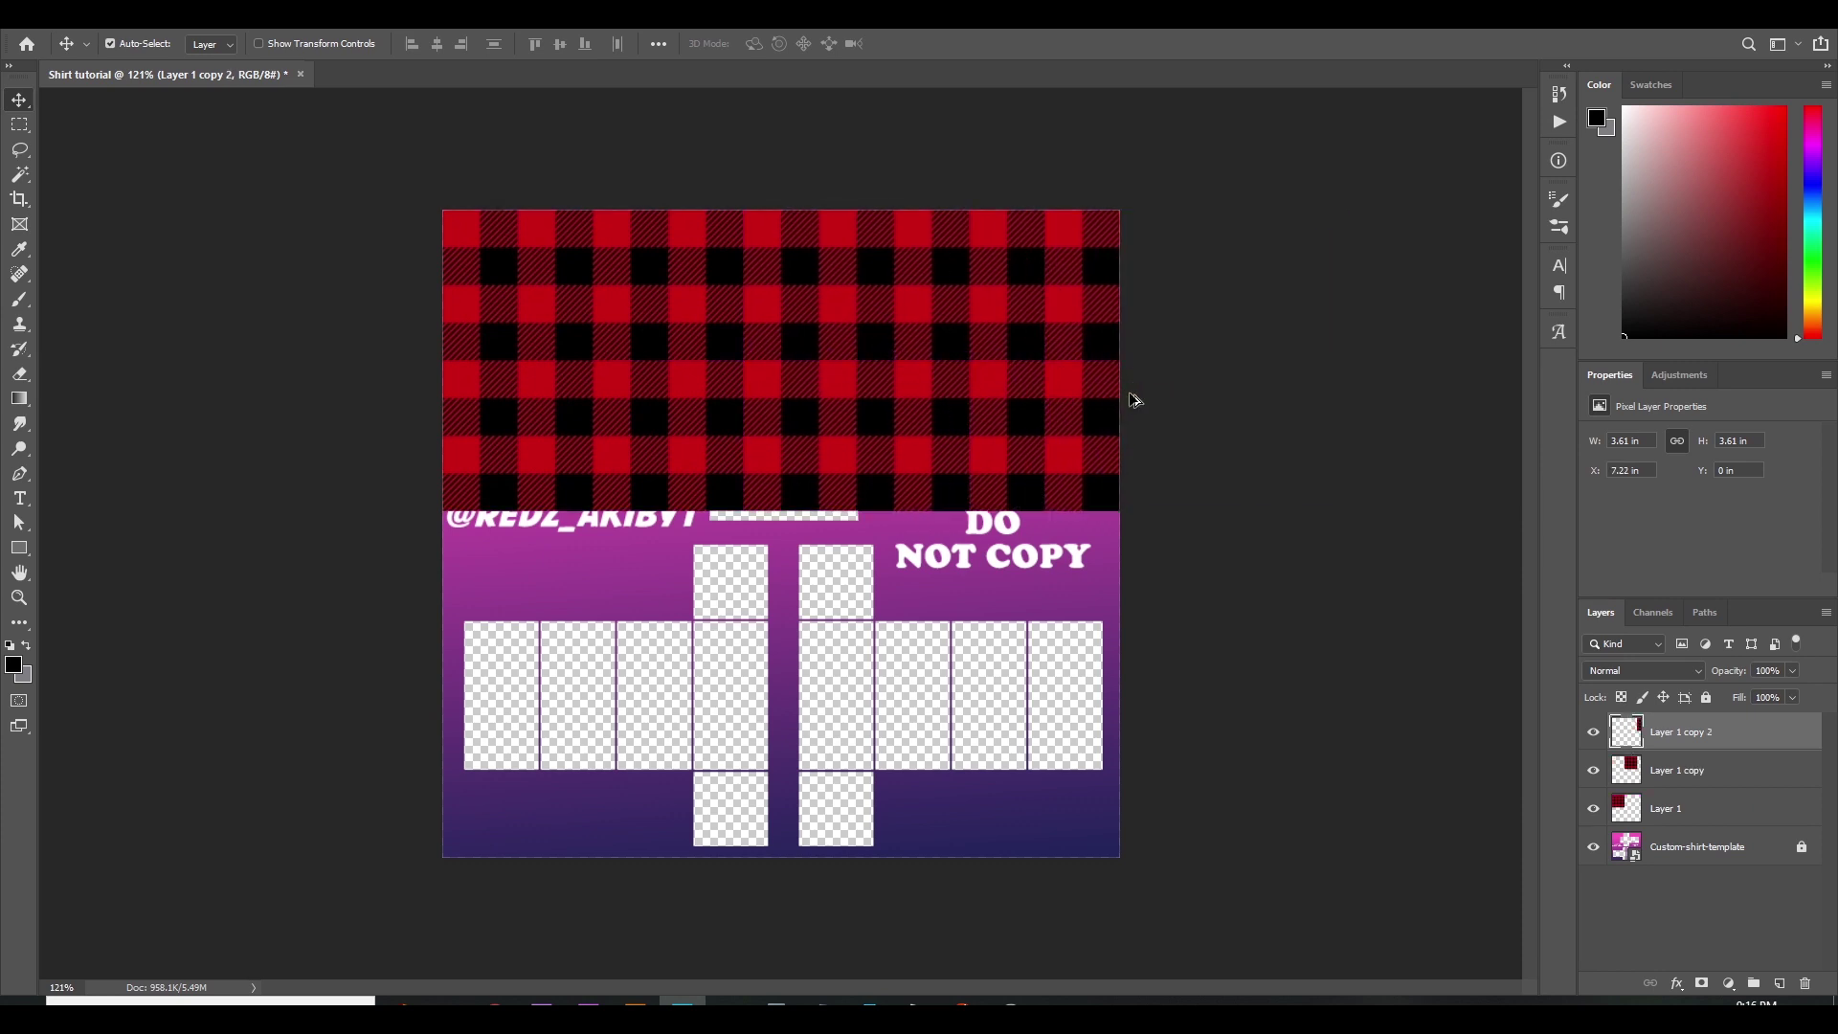
{"action": "left_click", "coordinate": [813, 414], "text": "shift"}
{"action": "left_click", "coordinate": [524, 369], "text": "shift"}
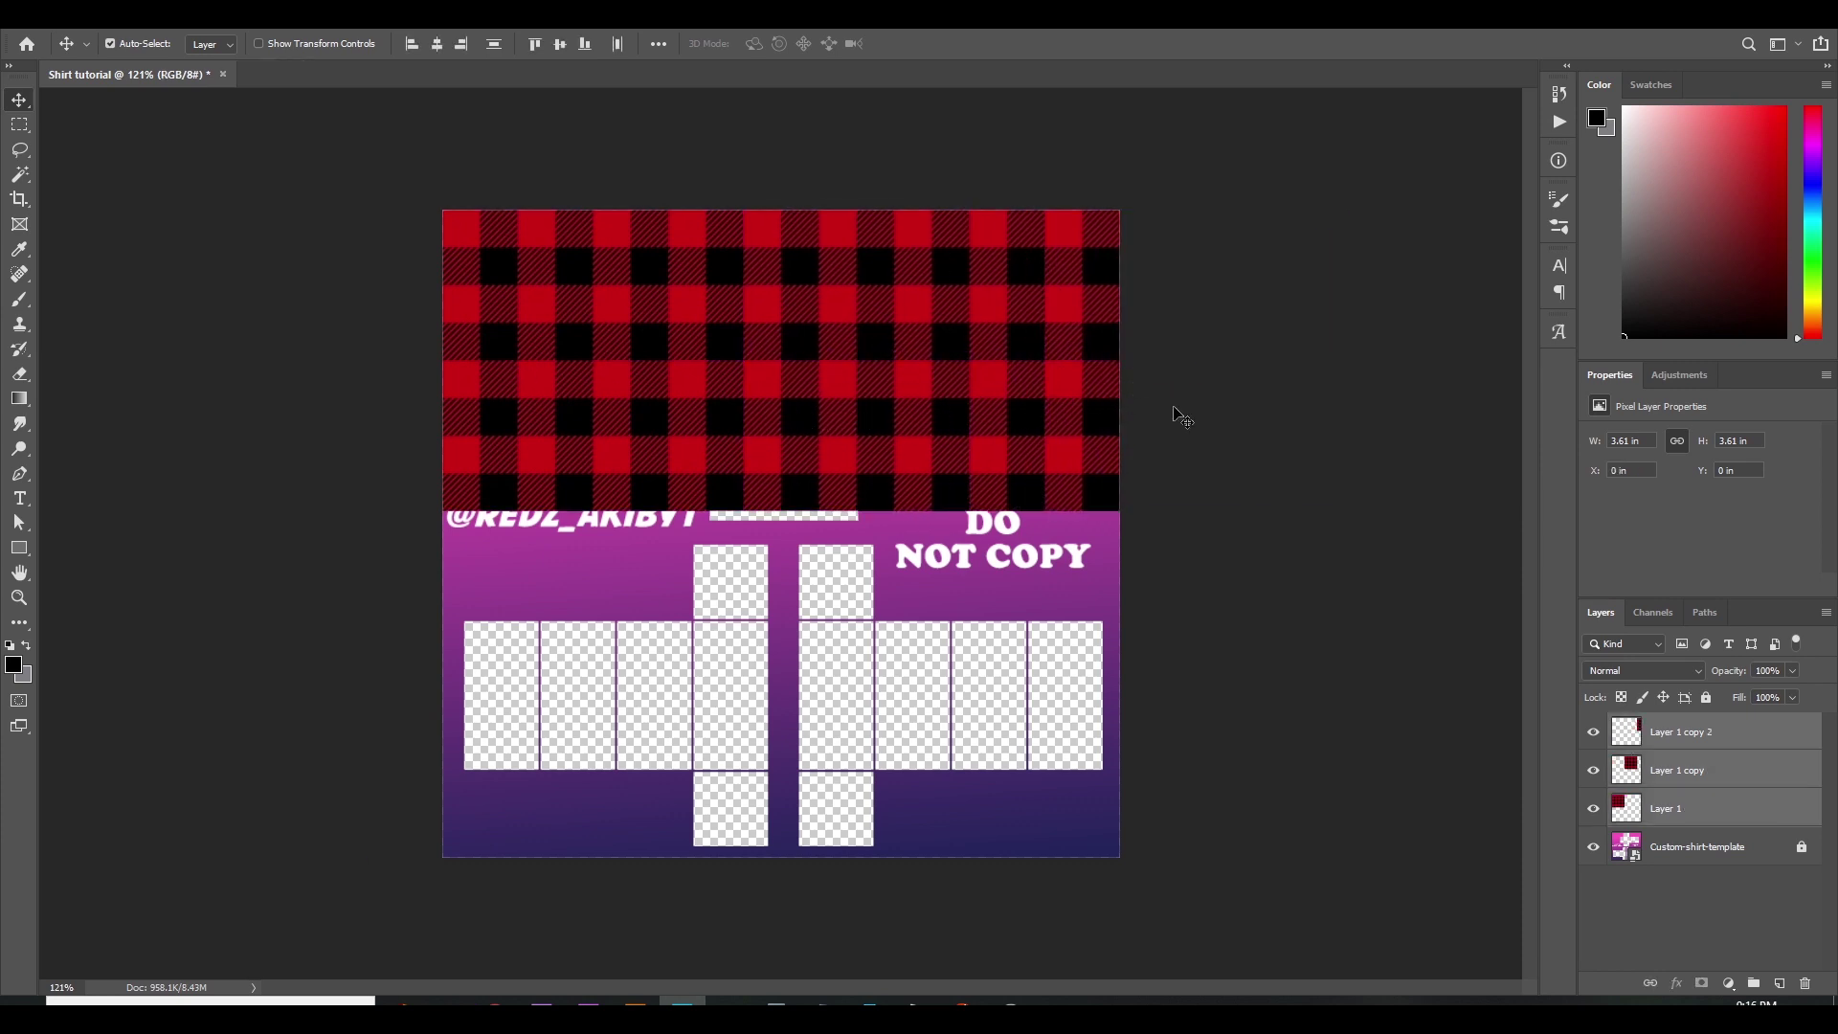
{"action": "key", "text": "ctrl+e"}
- Scale the merged plaid strip to 75% and place it at the top-left corner
{"action": "key", "text": "ctrl+t"}
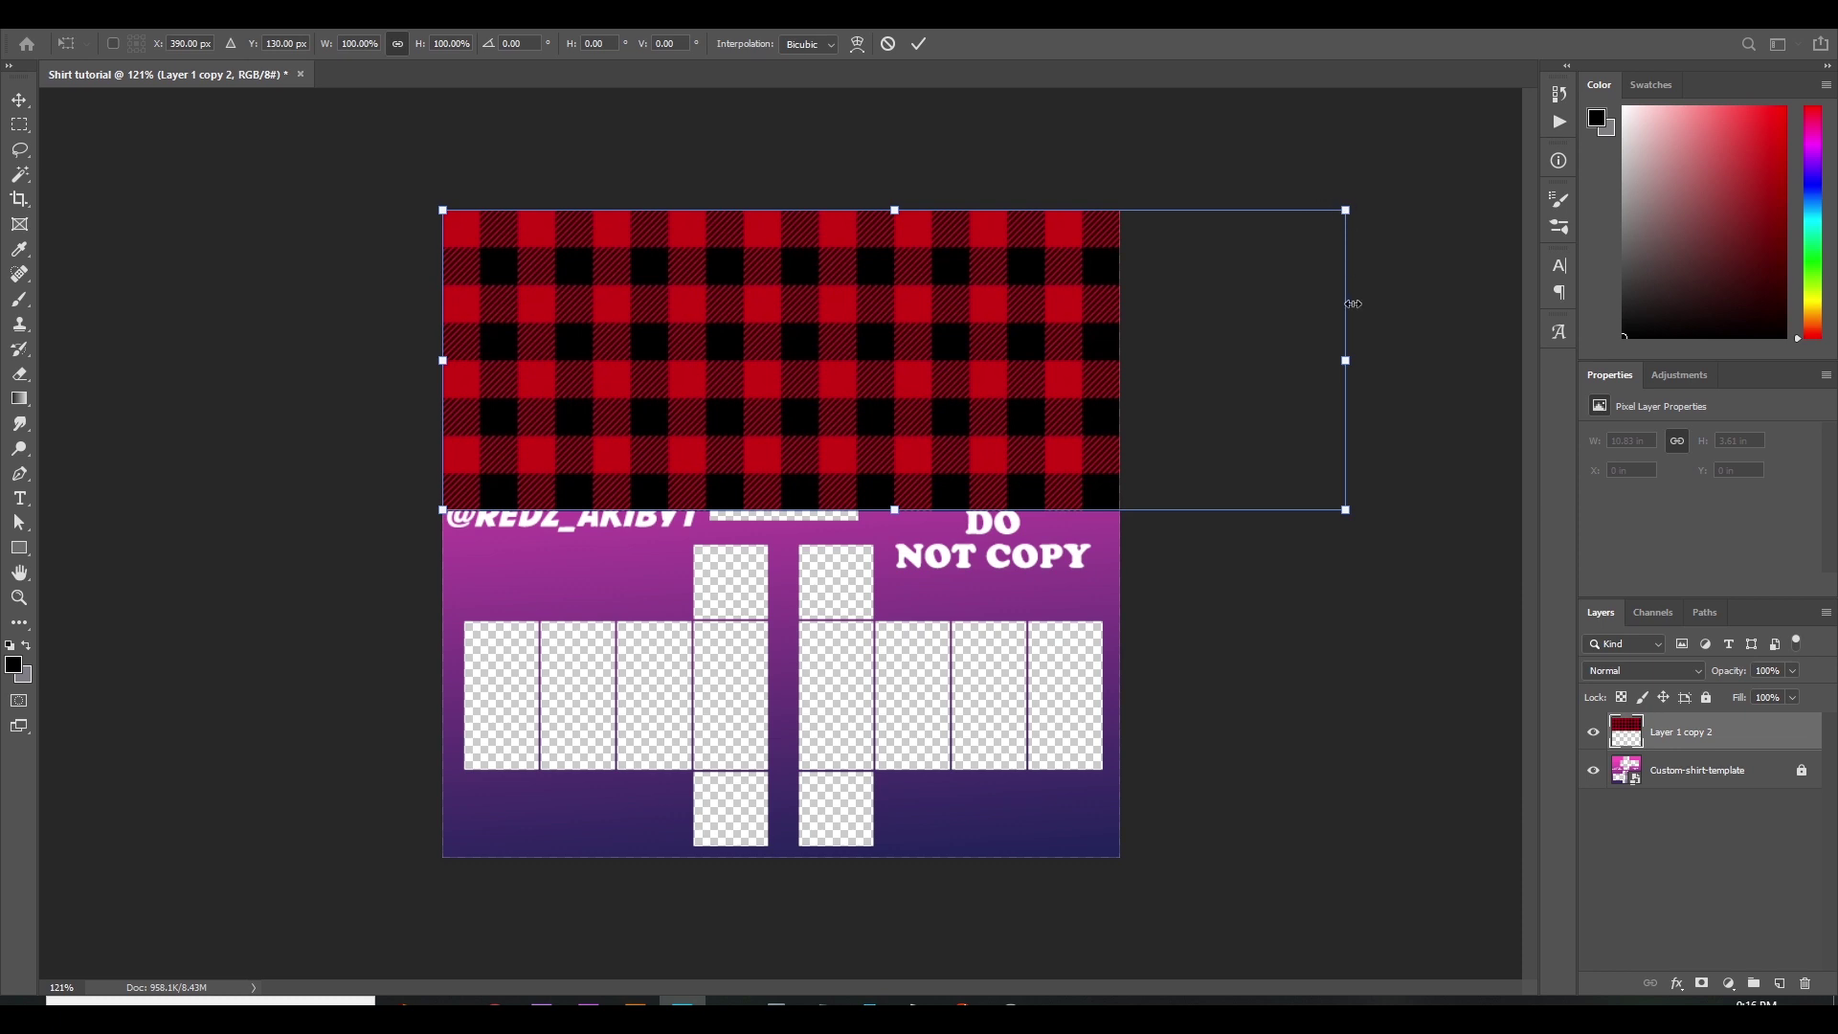
{"action": "left_click_drag", "start_coordinate": [1348, 364], "coordinate": [1122, 360]}
{"action": "left_click_drag", "start_coordinate": [956, 369], "coordinate": [956, 333]}
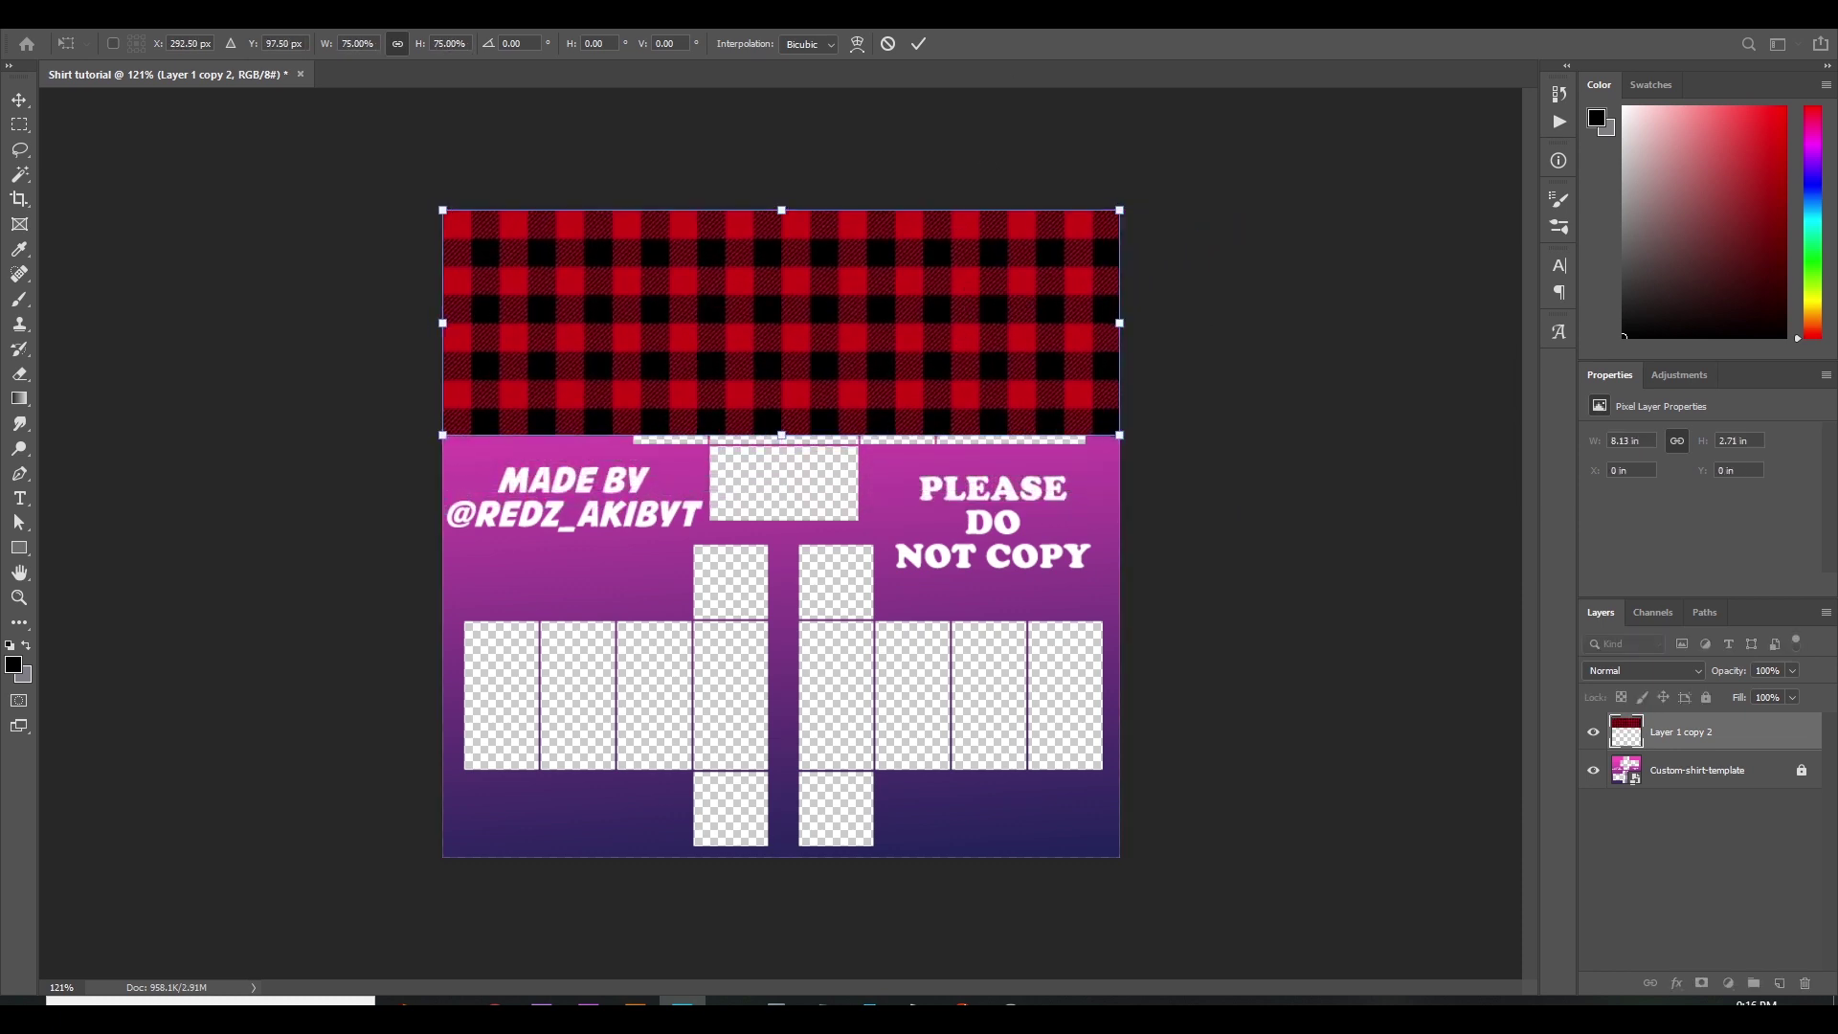
{"action": "left_click", "coordinate": [919, 44]}
- Stack two copies of the strip downward and merge all strips into one plaid layer
{"action": "left_click_drag", "start_coordinate": [829, 361], "coordinate": [825, 585]}
{"action": "left_click_drag", "start_coordinate": [826, 585], "coordinate": [813, 808]}
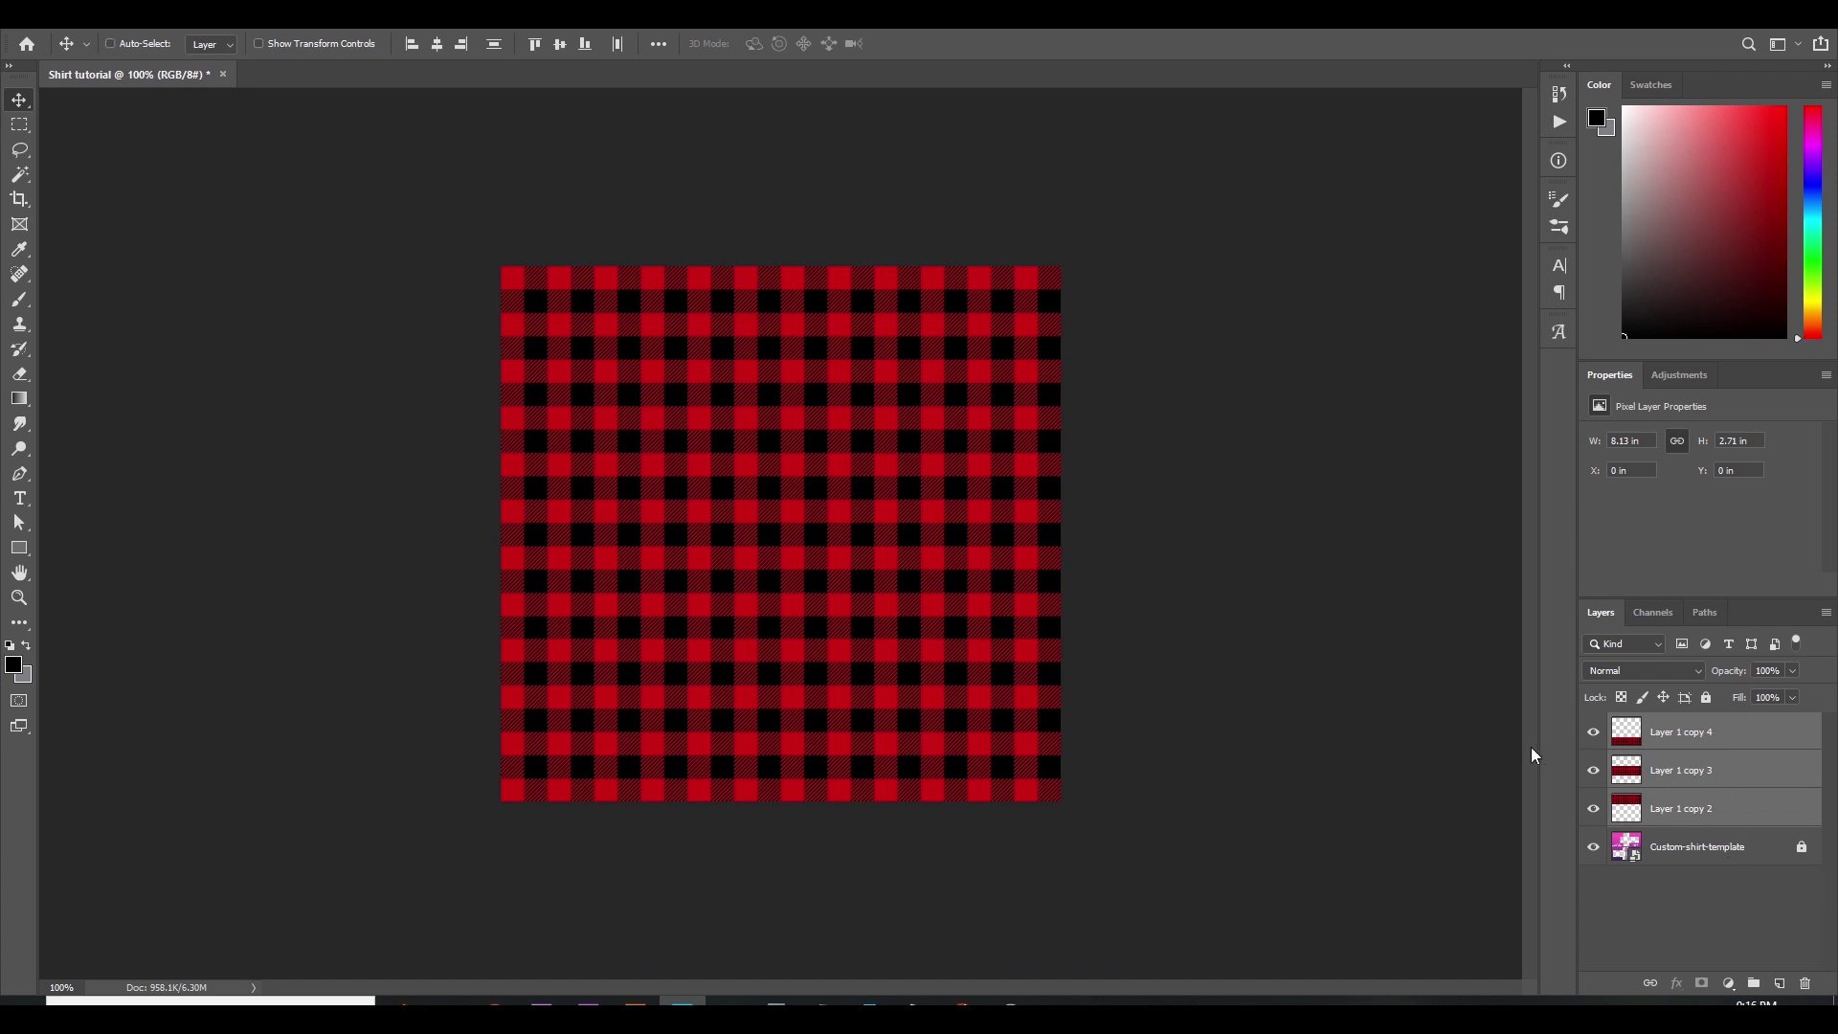
{"action": "key", "text": "ctrl+e"}
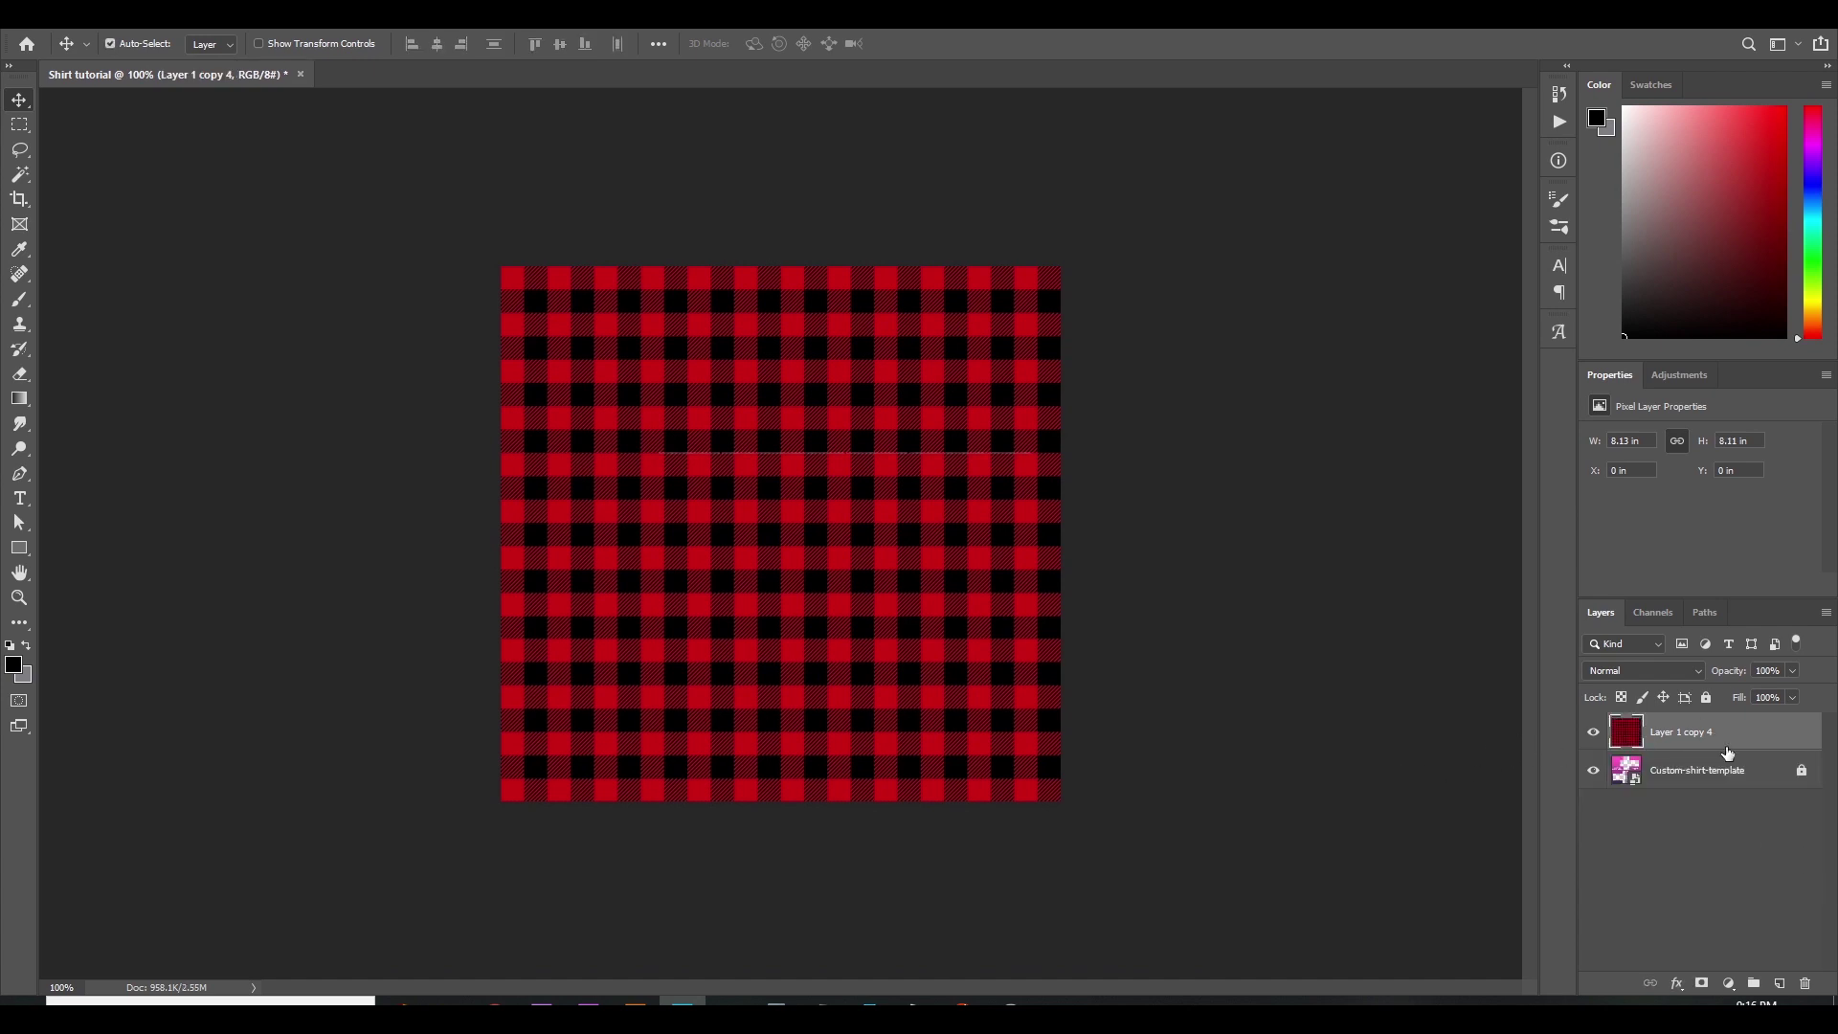
{"action": "scroll", "coordinate": [903, 390], "scroll_direction": "up", "scroll_amount": 10}
{"action": "key", "text": "ctrl+z"}
{"action": "left_click", "coordinate": [928, 493]}
{"action": "scroll", "coordinate": [907, 808], "scroll_direction": "down", "scroll_amount": 3}
{"action": "left_click", "coordinate": [906, 808], "text": "shift"}
{"action": "scroll", "coordinate": [1068, 682], "scroll_direction": "down", "scroll_amount": 5}
{"action": "left_click", "coordinate": [1054, 383], "text": "shift"}
{"action": "key", "text": "ctrl+e"}
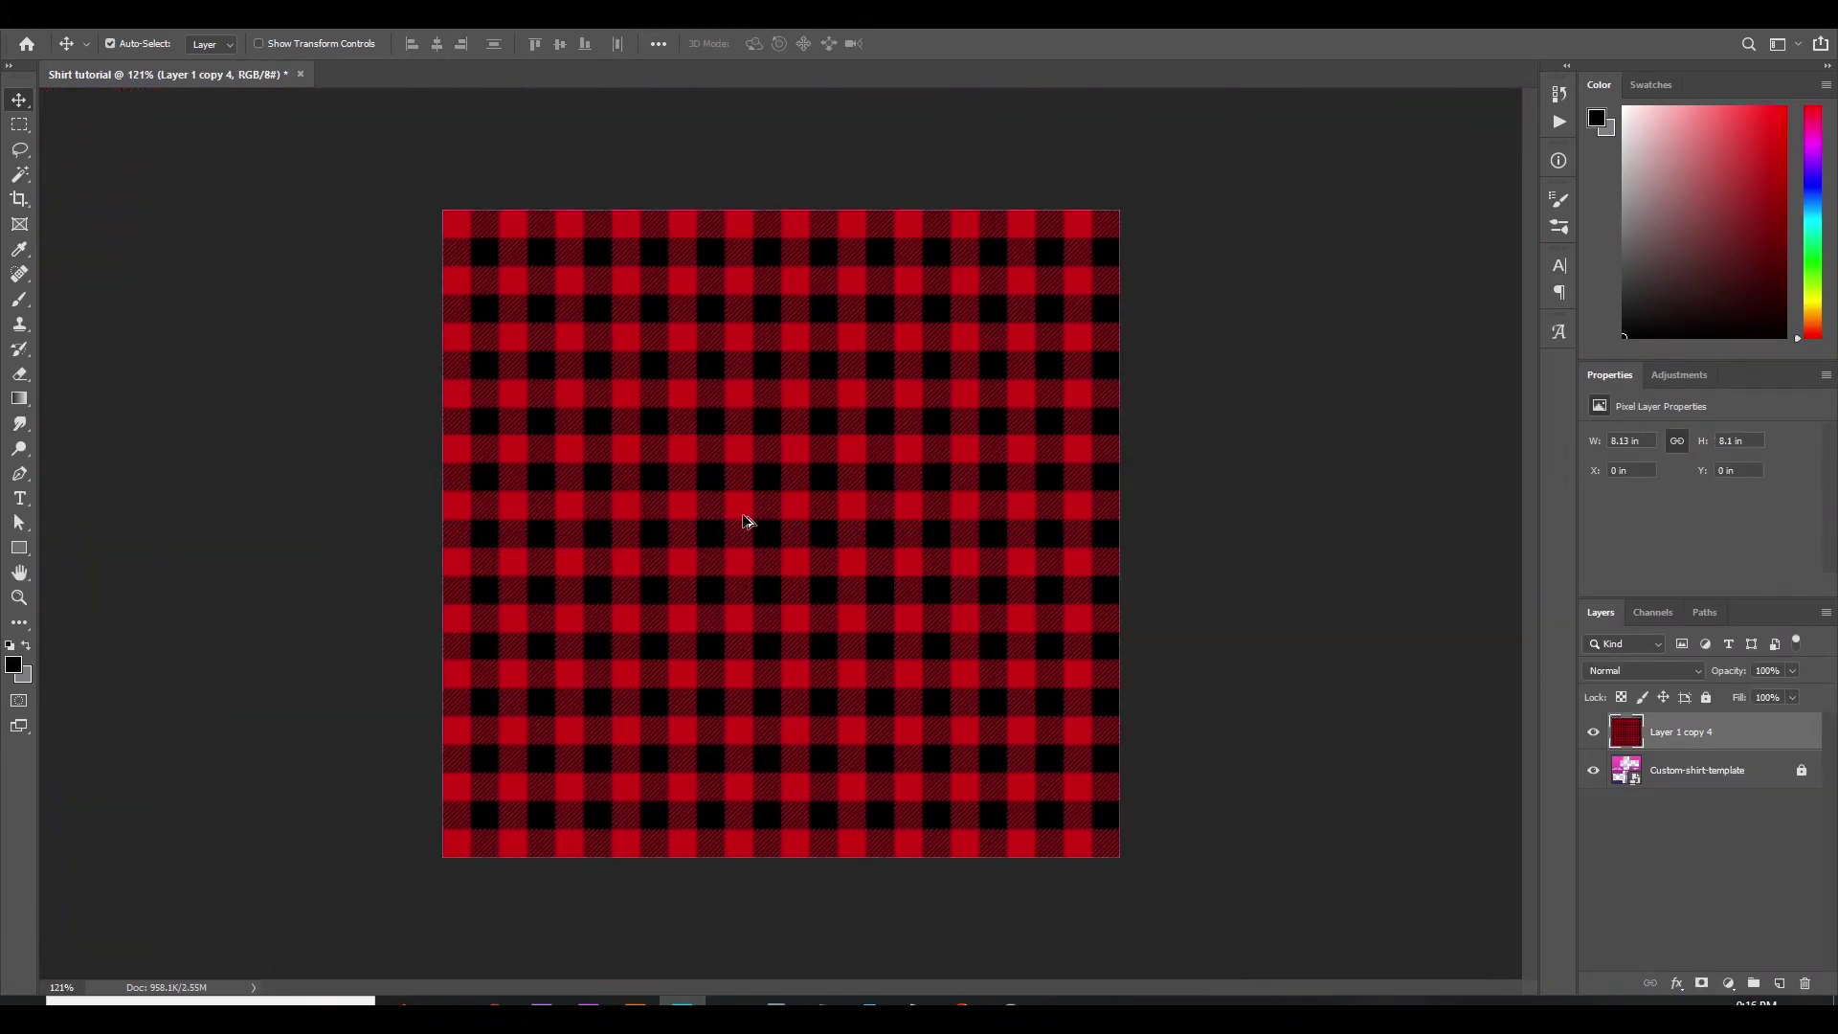
- Hide the full plaid layer (Layer 1 copy 4) to reveal the pink template
{"action": "scroll", "coordinate": [745, 519], "scroll_direction": "up", "scroll_amount": 2}
{"action": "scroll", "coordinate": [766, 515], "scroll_direction": "down", "scroll_amount": 2}
{"action": "scroll", "coordinate": [874, 520], "scroll_direction": "up", "scroll_amount": 3}
{"action": "scroll", "coordinate": [1099, 602], "scroll_direction": "down", "scroll_amount": 3}
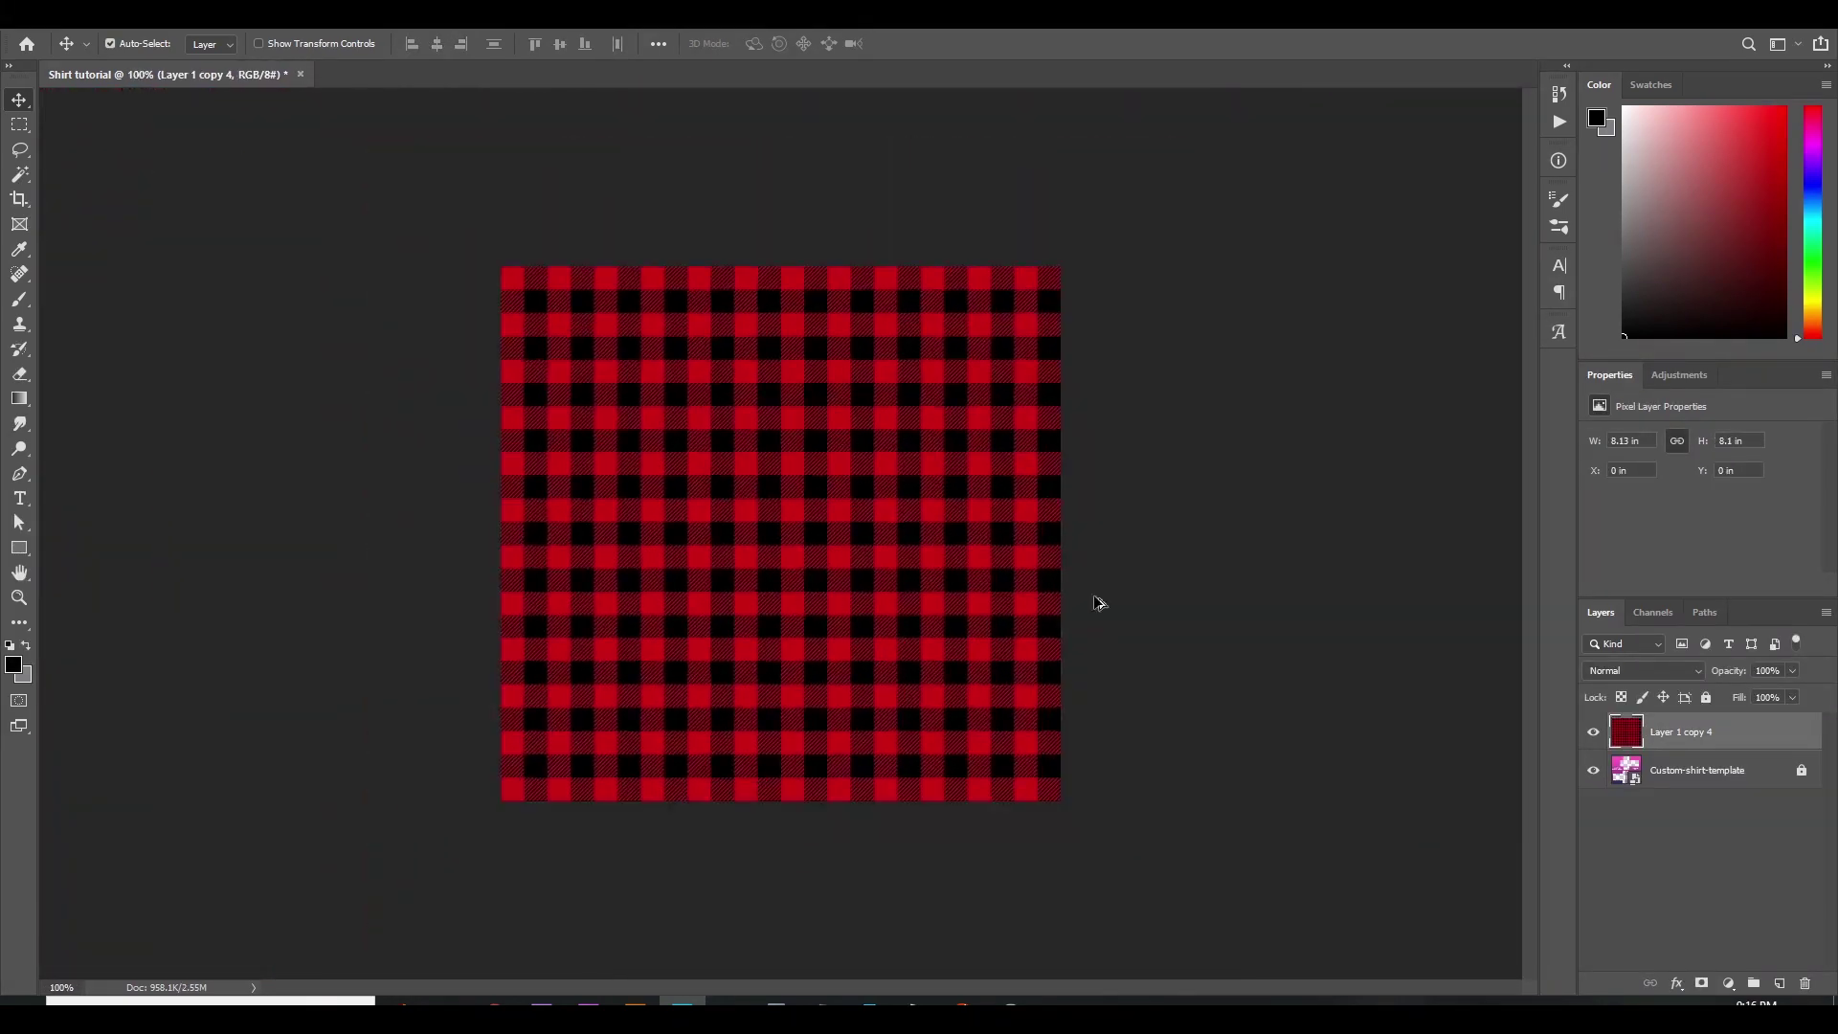
{"action": "left_click", "coordinate": [1590, 733]}
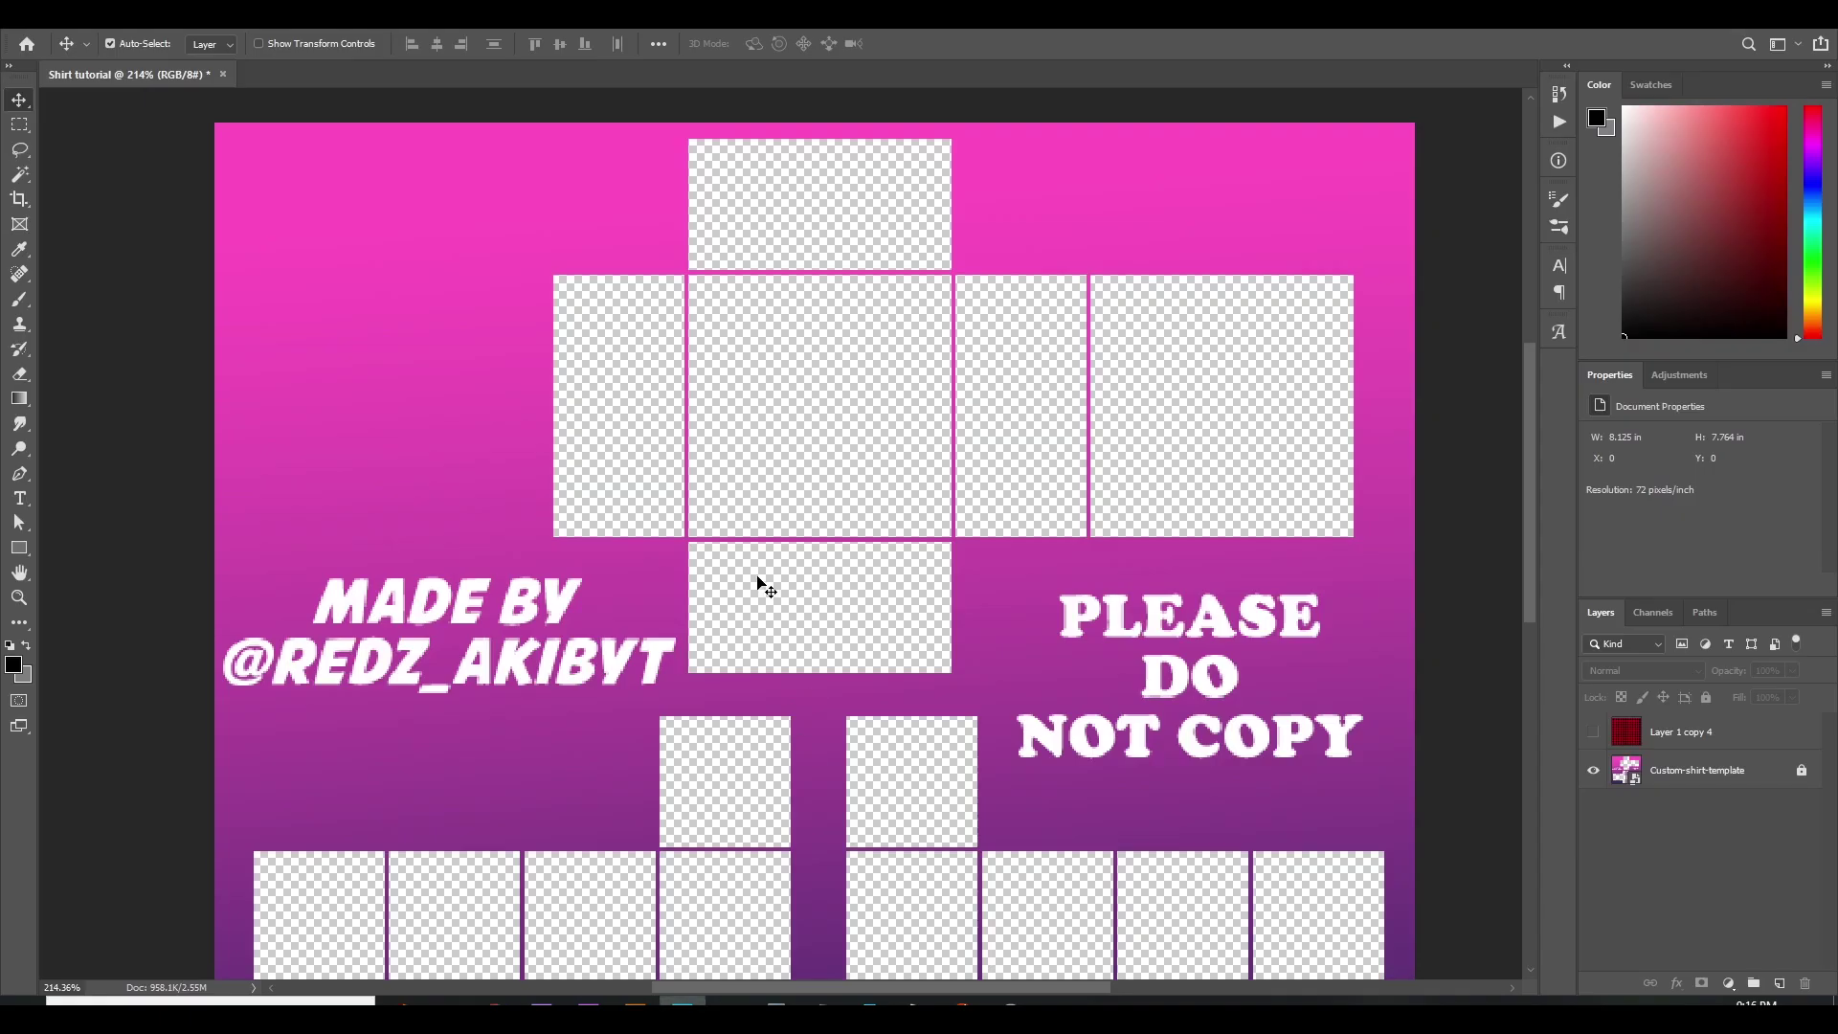
{"action": "scroll", "coordinate": [759, 587], "scroll_direction": "down", "scroll_amount": 2}
{"action": "scroll", "coordinate": [627, 543], "scroll_direction": "up", "scroll_amount": 3}
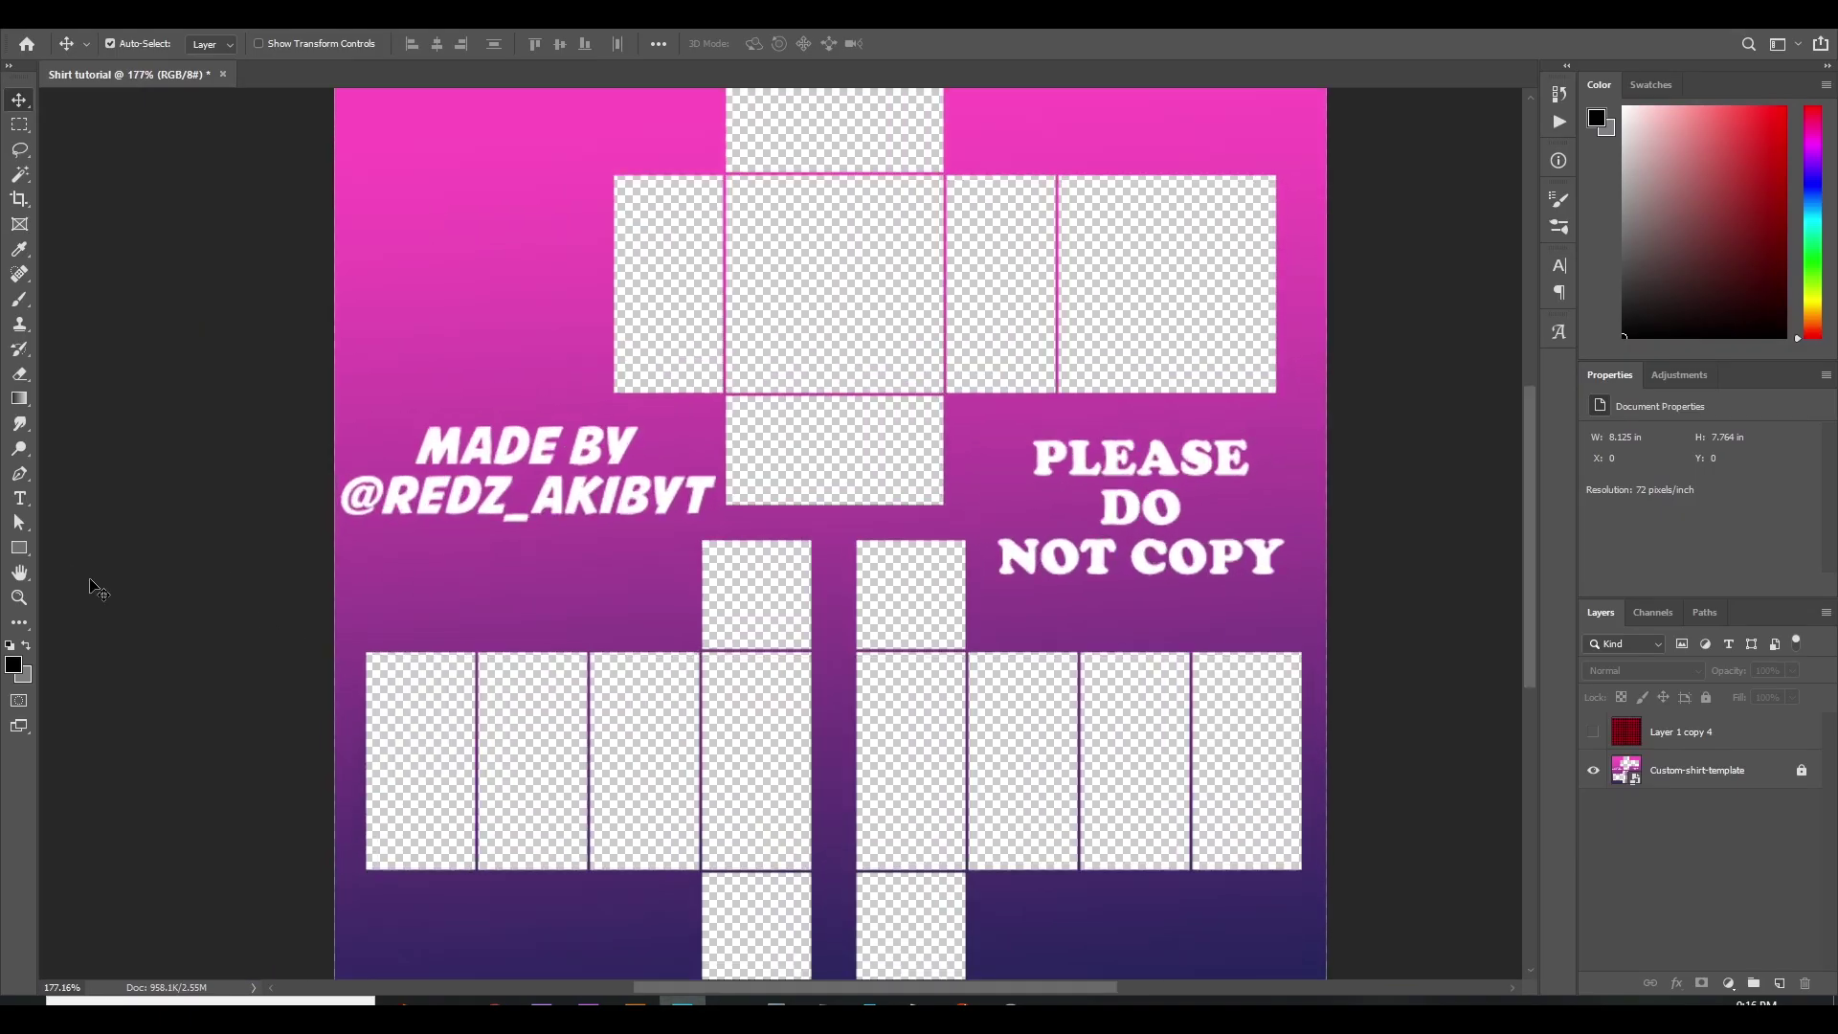
- Set the foreground colour to black and draw a rectangle over the shirt panels
{"action": "left_click", "coordinate": [13, 665]}
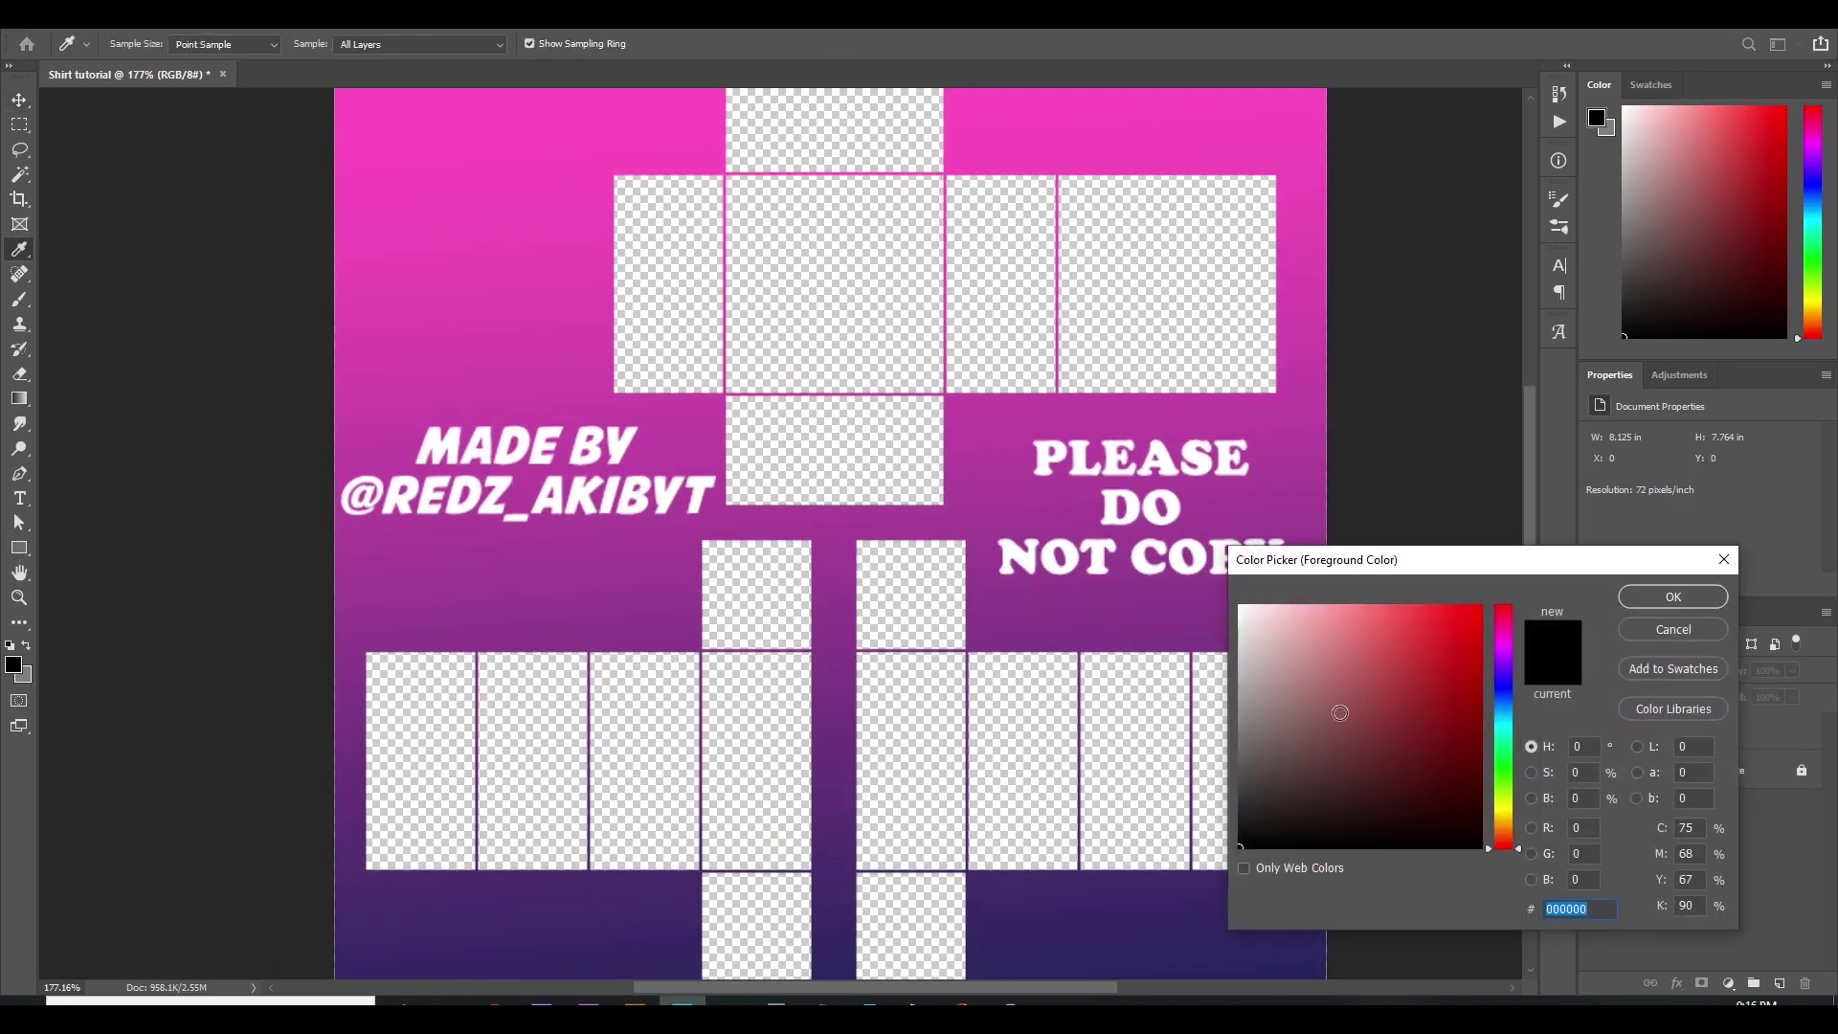
{"action": "left_click", "coordinate": [1673, 601]}
{"action": "scroll", "coordinate": [661, 586], "scroll_direction": "down", "scroll_amount": 2}
{"action": "scroll", "coordinate": [651, 594], "scroll_direction": "up", "scroll_amount": 2}
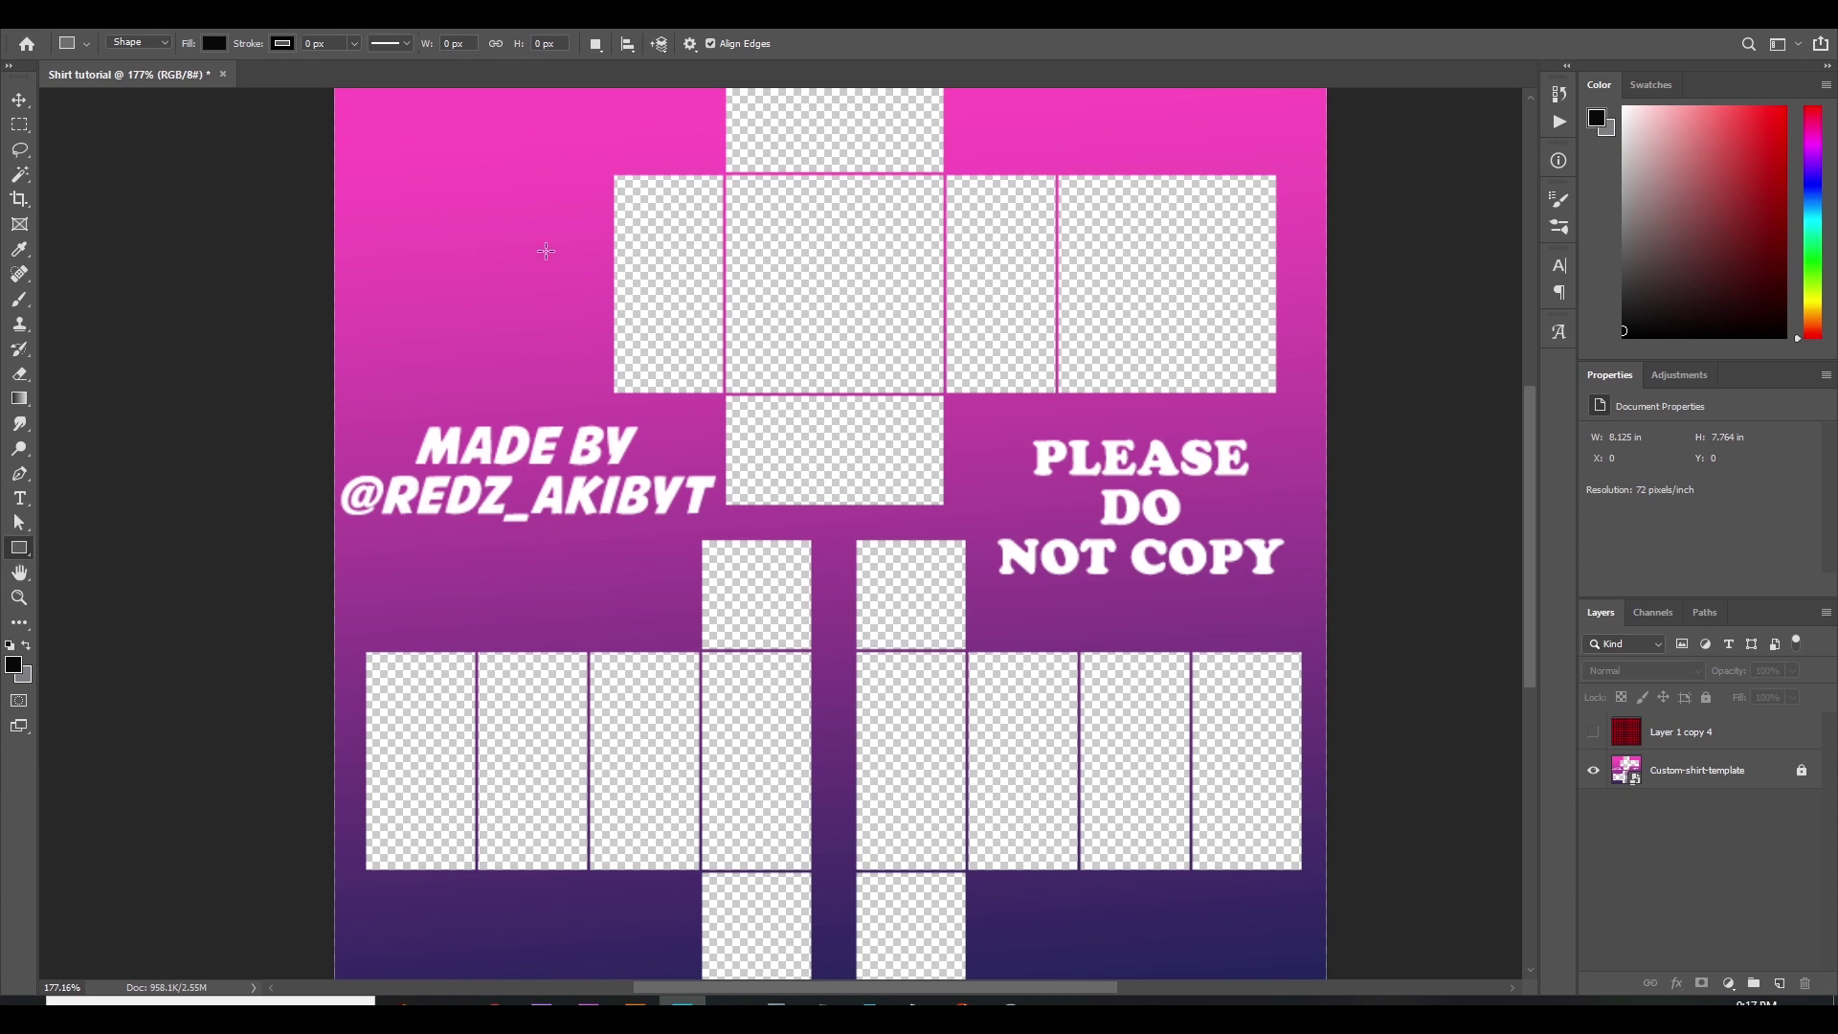
{"action": "scroll", "coordinate": [632, 254], "scroll_direction": "up", "scroll_amount": 1}
{"action": "mouse_move", "coordinate": [476, 120]}
{"action": "left_mouse_down"}
{"action": "mouse_move", "coordinate": [1264, 816]}
{"action": "mouse_move", "coordinate": [1327, 815]}
{"action": "left_mouse_up"}
- Widen the black rectangle and move its layer beneath Custom-shirt-template
{"action": "key", "text": "ctrl+t"}
{"action": "left_click_drag", "start_coordinate": [476, 466], "coordinate": [334, 465]}
{"action": "left_click", "coordinate": [919, 43]}
{"action": "left_click_drag", "start_coordinate": [1671, 732], "coordinate": [1671, 825]}
{"action": "left_click_drag", "start_coordinate": [685, 653], "coordinate": [682, 772]}
{"action": "scroll", "coordinate": [271, 890], "scroll_direction": "up", "scroll_amount": 3}
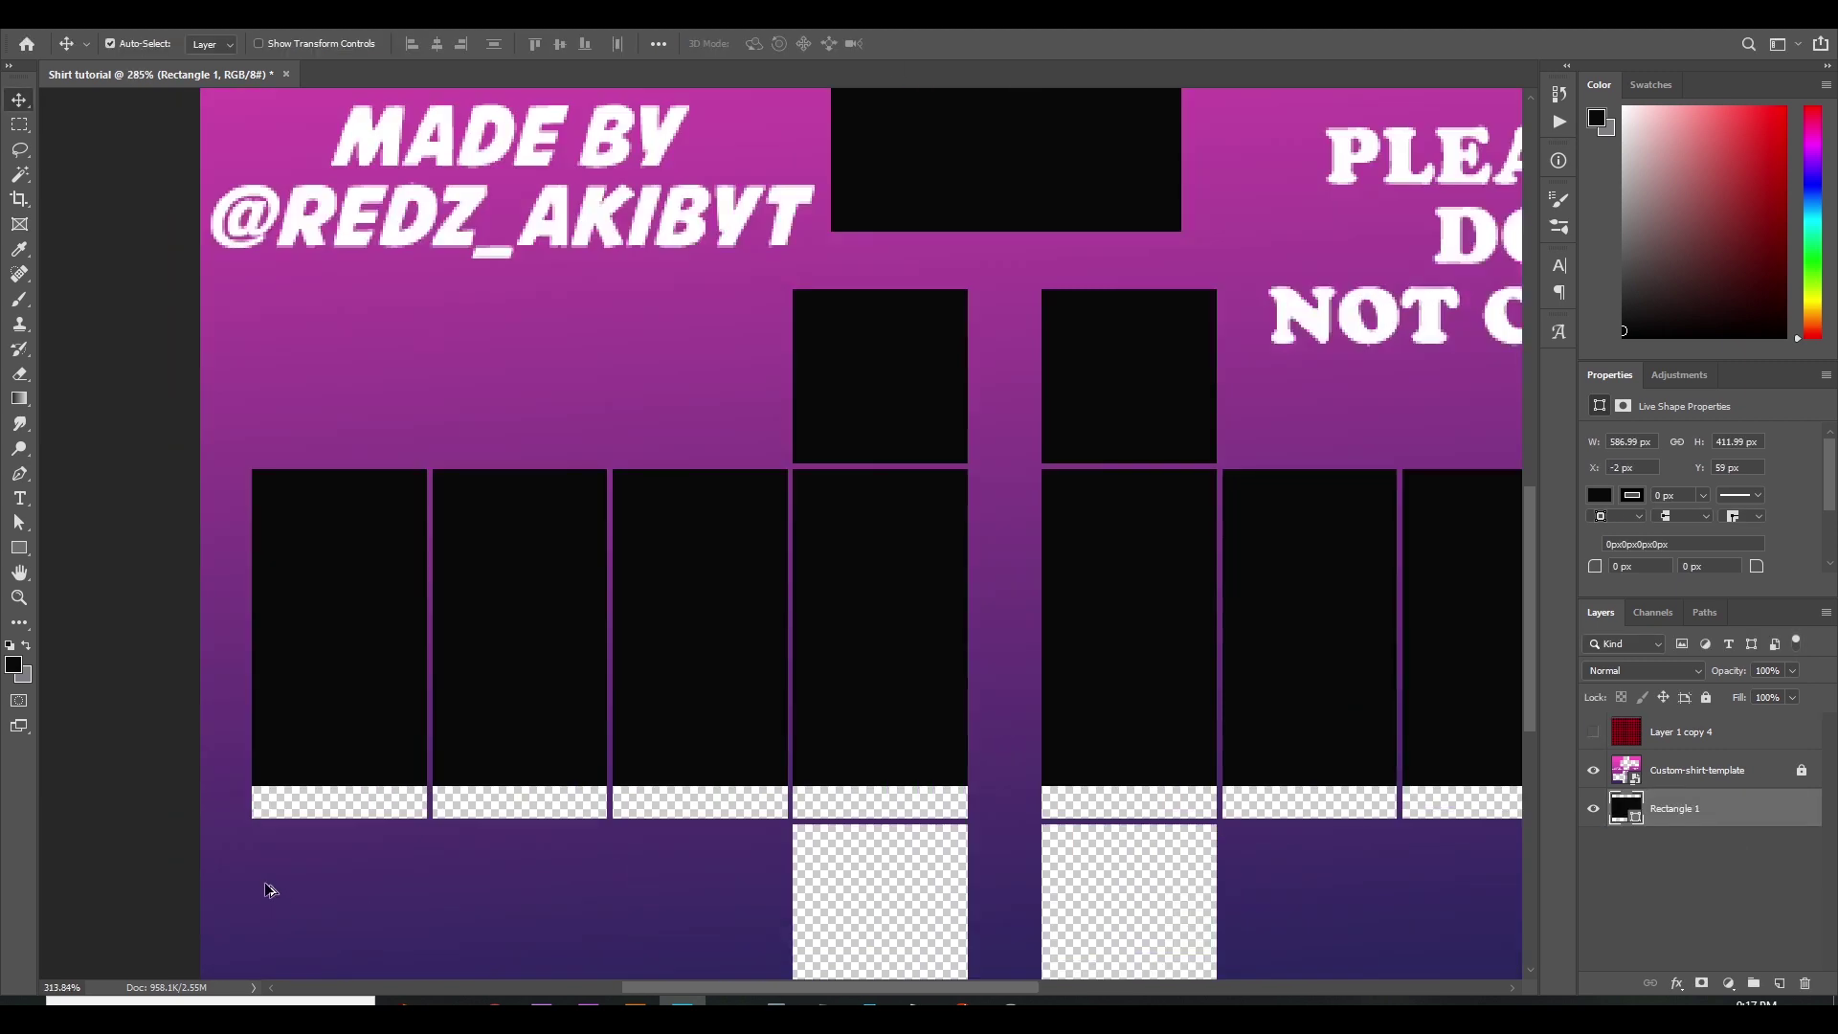